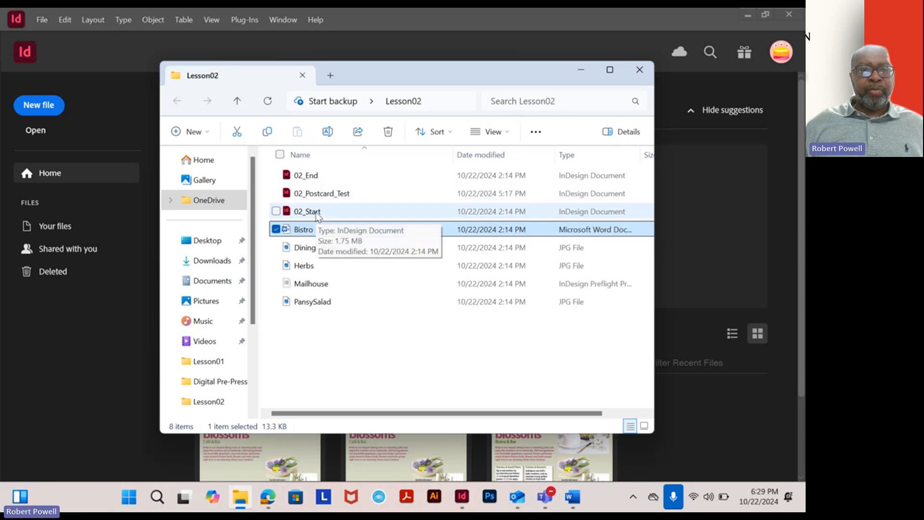
# Open the 02_Start document from the Lesson02 folder and update its modified links.
pyautogui.doubleClick(316, 213)
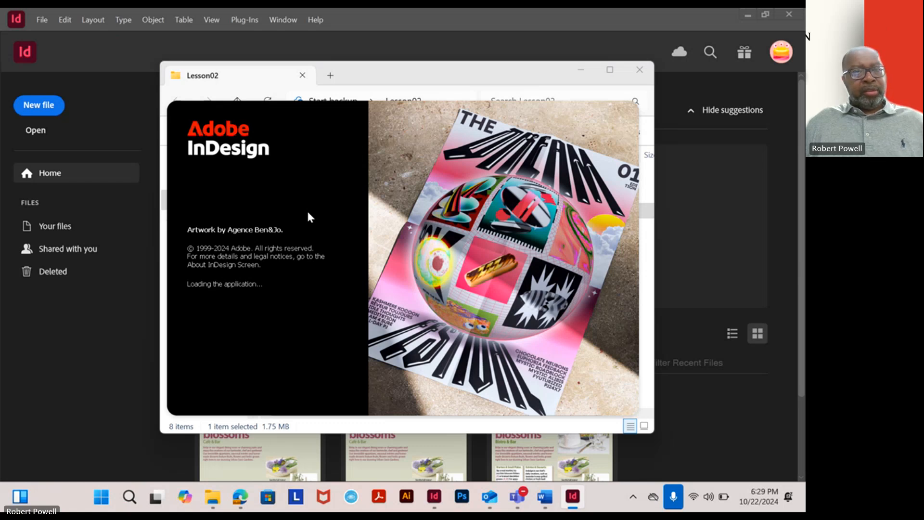
pyautogui.click(44, 21)
pyautogui.click(94, 44)
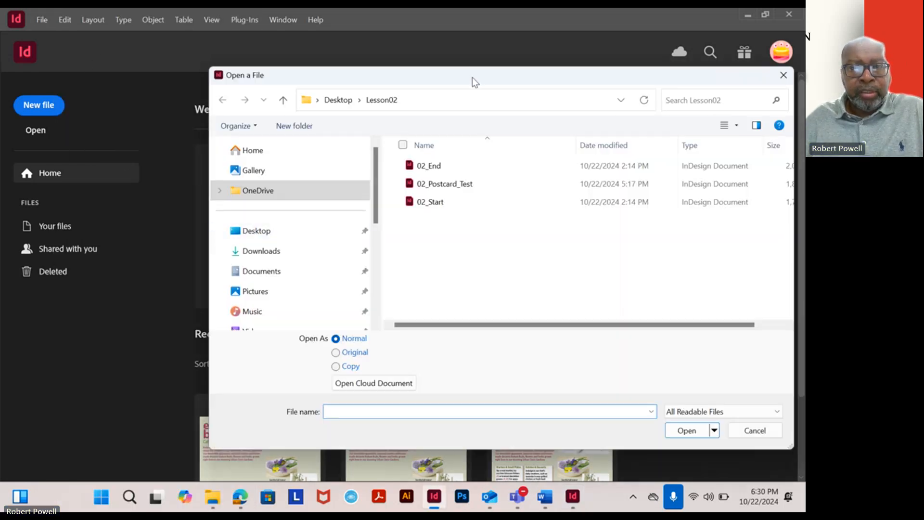
pyautogui.moveTo(472, 77); pyautogui.dragTo(324, 54)
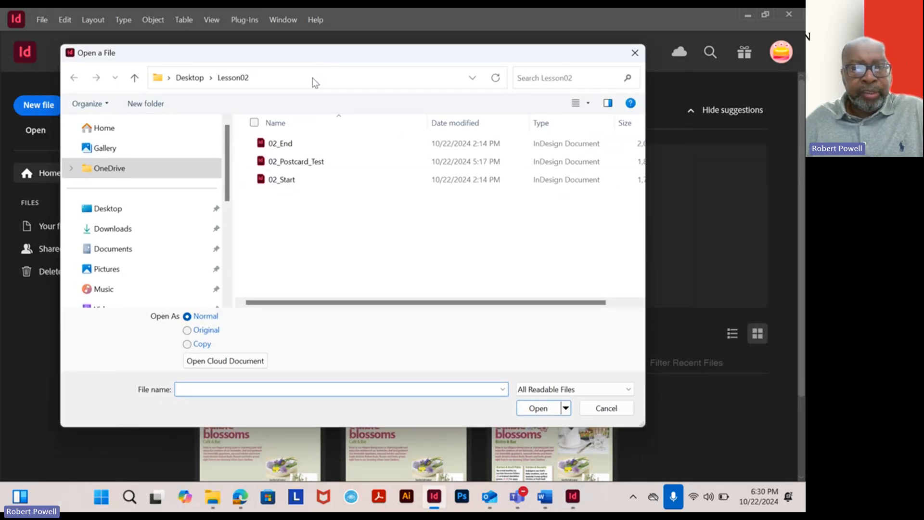
pyautogui.doubleClick(292, 182)
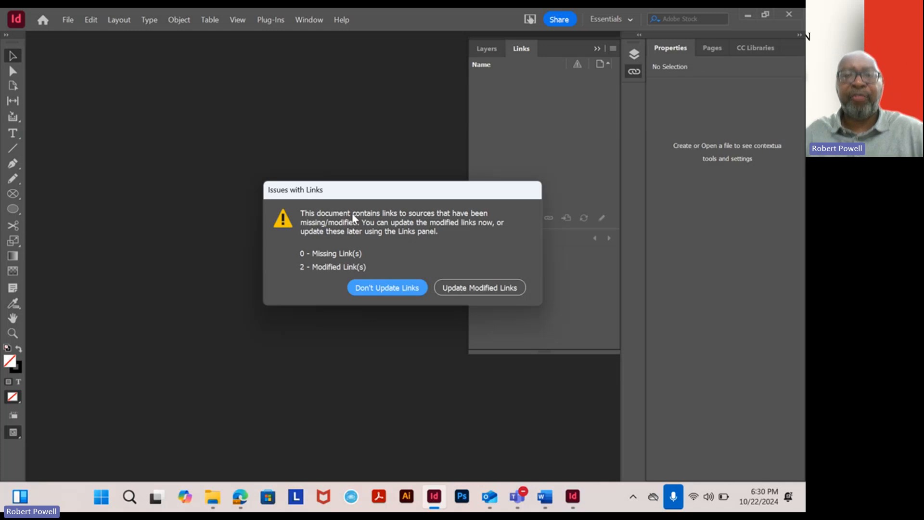
pyautogui.click(492, 289)
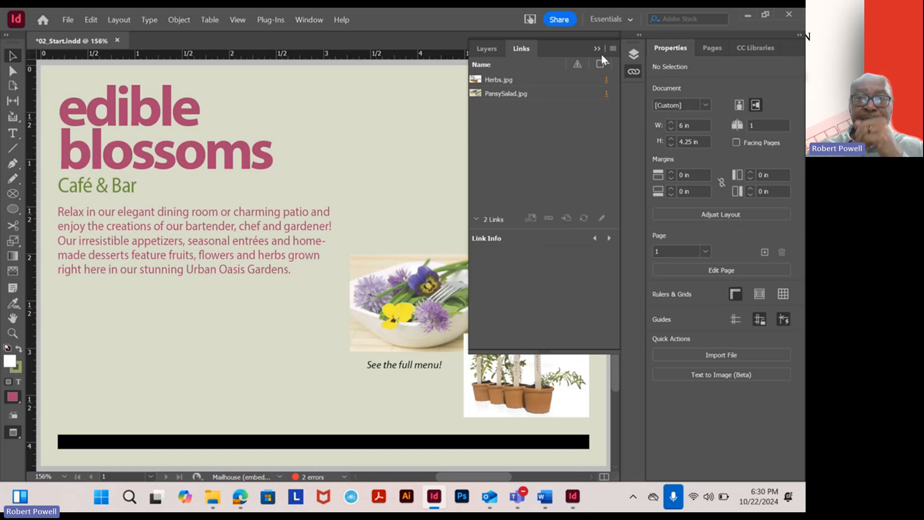
# Collapse the Links panel and show the whole postcard page at 125% zoom.
pyautogui.click(596, 49)
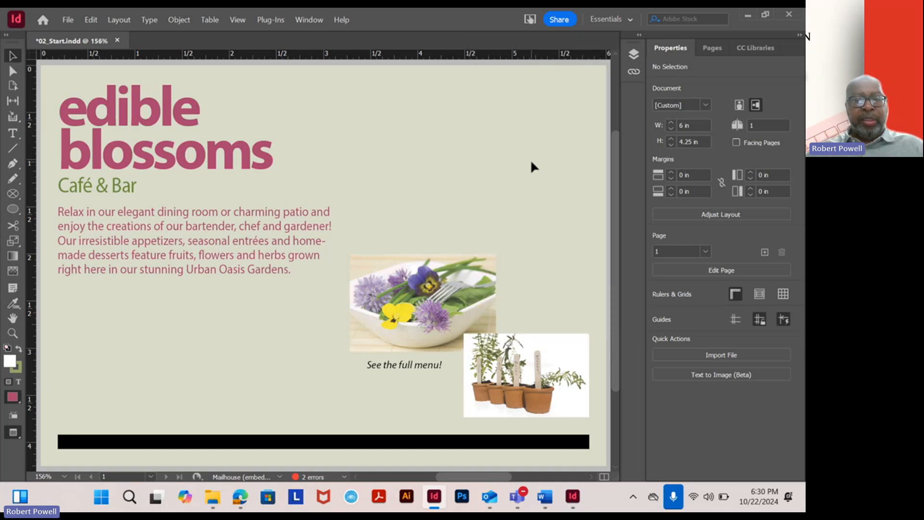
pyautogui.hotkey('ctrl', '0')
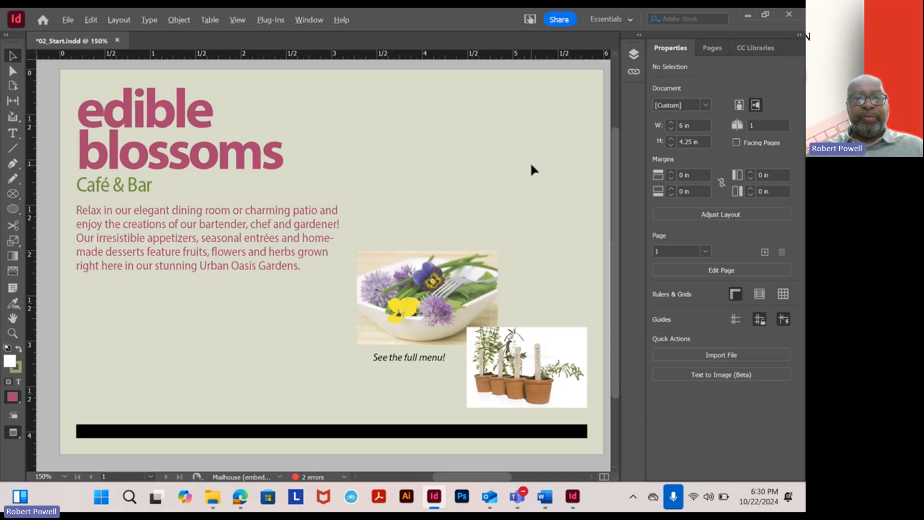
pyautogui.hotkey('ctrl', '-')
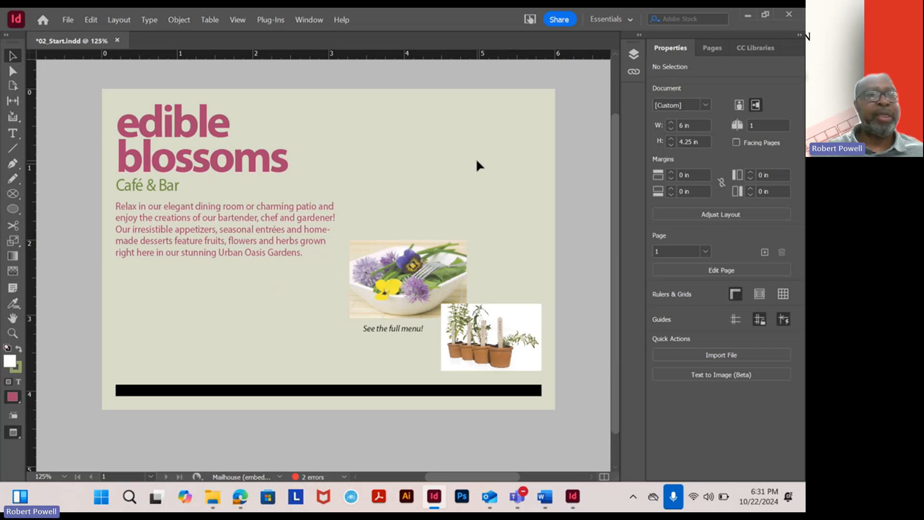
# Open the finished sample 02_End from the Lesson02 folder, update its modified links, and fit the page in view.
pyautogui.click(61, 22)
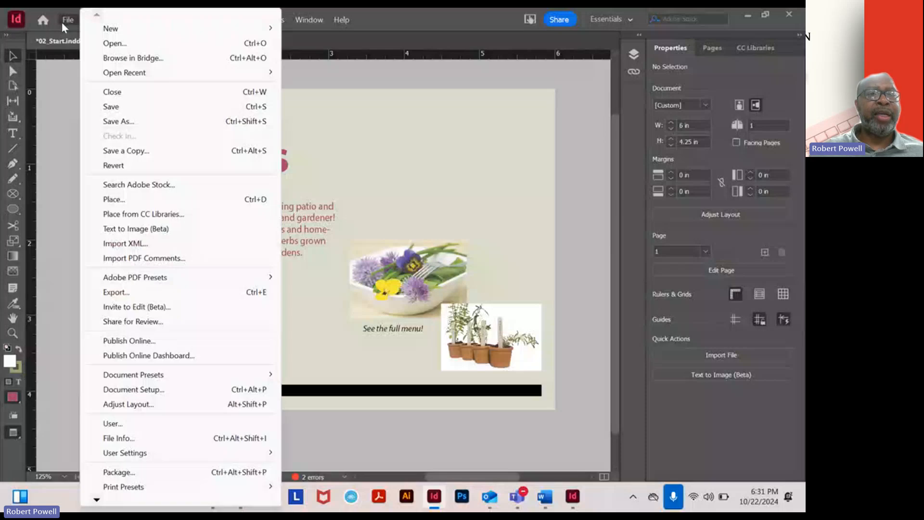
pyautogui.click(107, 42)
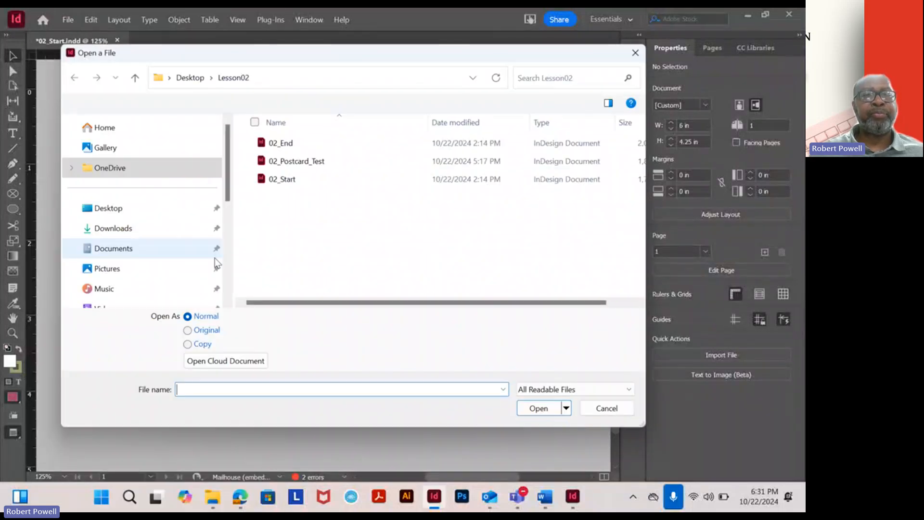
pyautogui.doubleClick(289, 145)
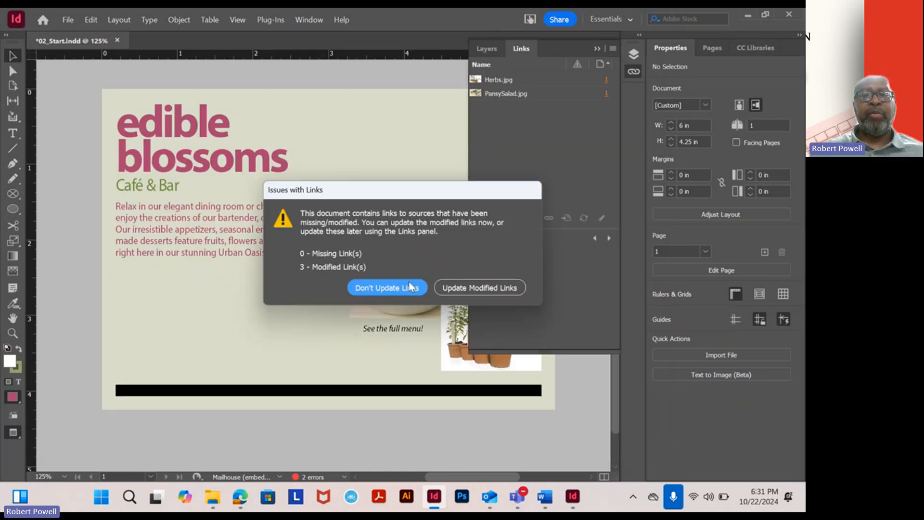
pyautogui.click(449, 288)
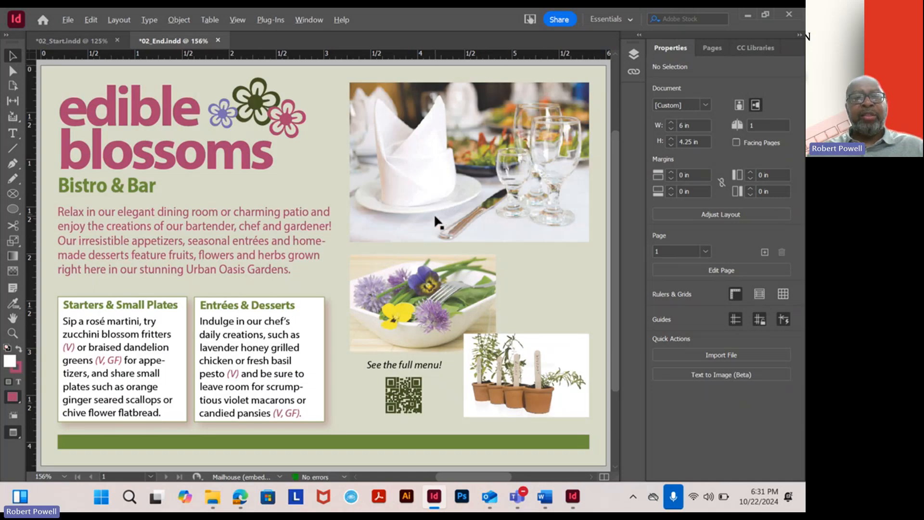
pyautogui.hotkey('ctrl', '0')
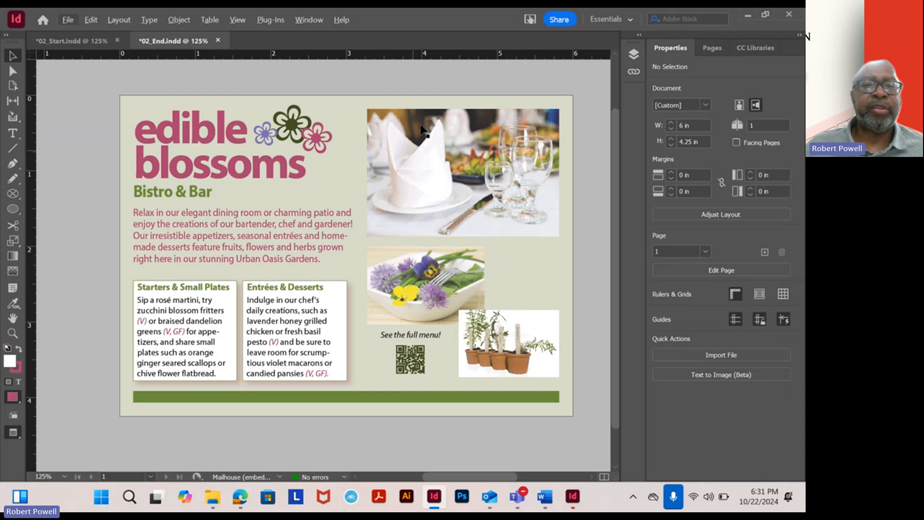
# Show the guides in 02_Start and pull a horizontal ruler guide onto the pasteboard about 0.92 in above the page.
pyautogui.click(88, 41)
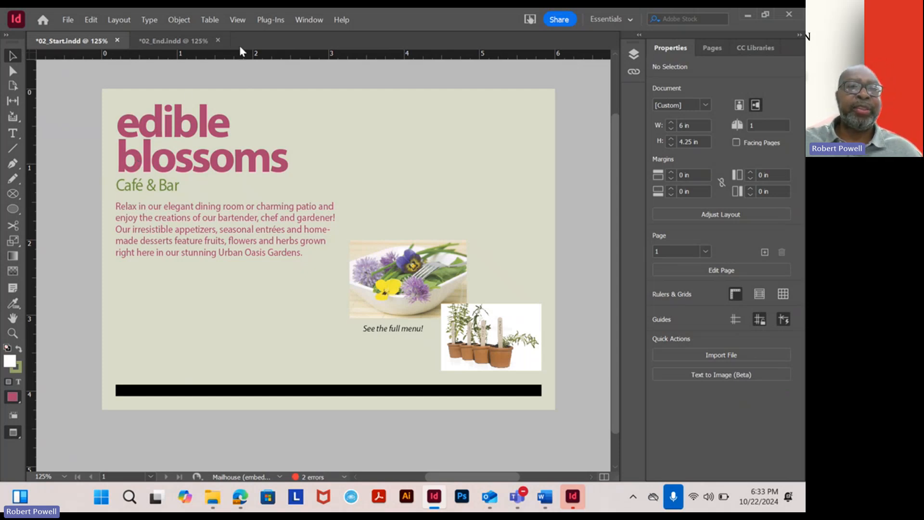
pyautogui.click(241, 22)
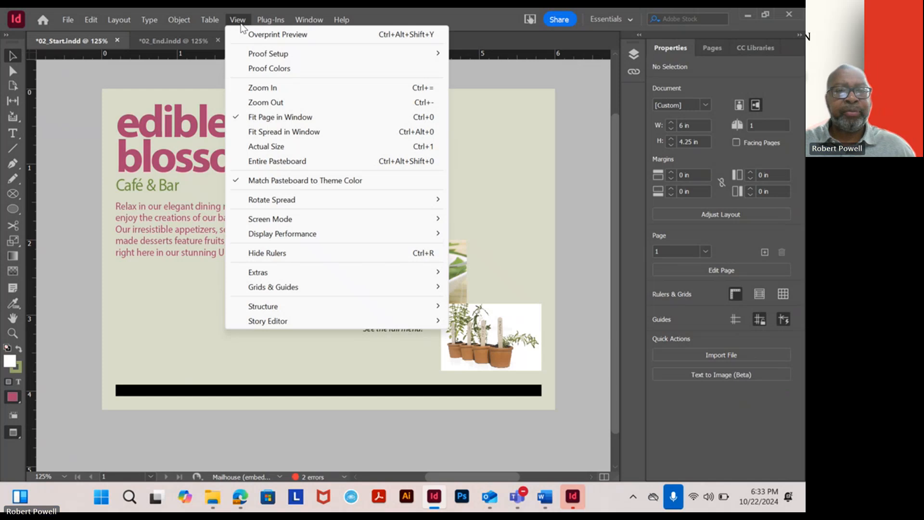
pyautogui.moveTo(299, 287)
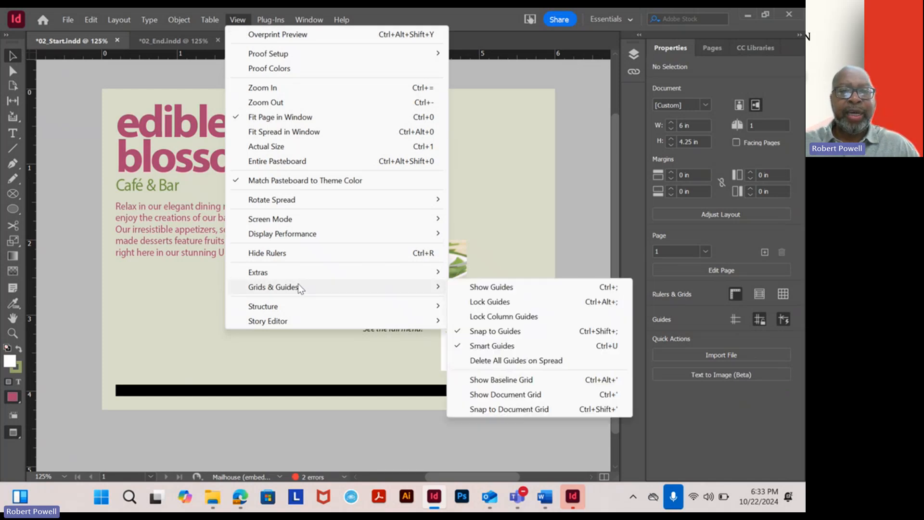
pyautogui.click(503, 289)
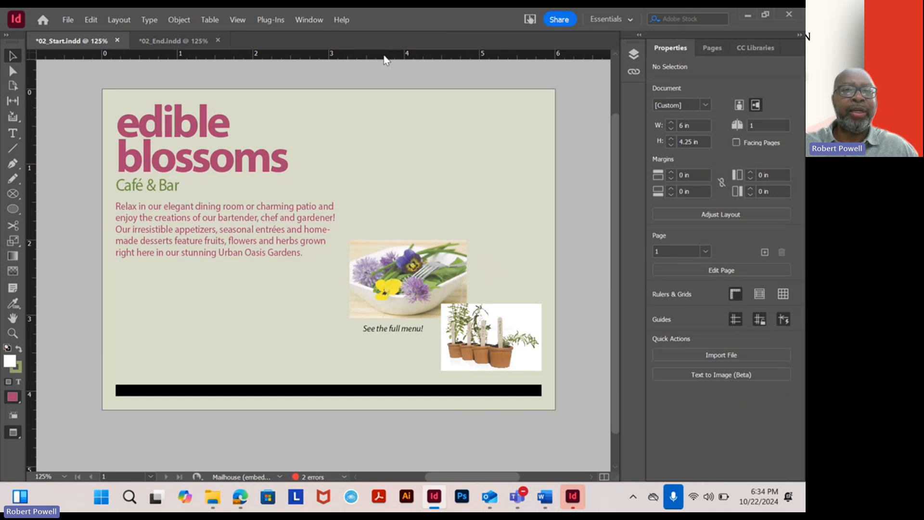
pyautogui.moveTo(386, 55); pyautogui.dragTo(371, 28)
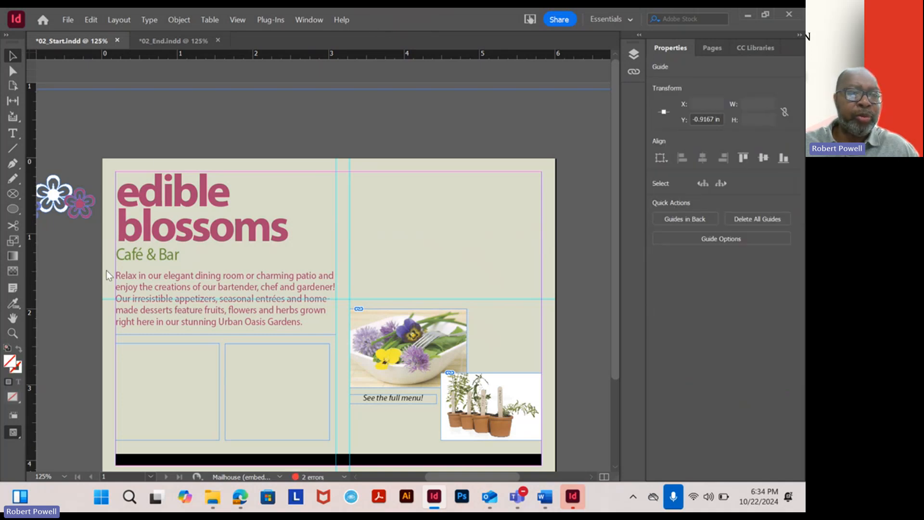
# Show the hidden characters in the 02_Start postcard text.
pyautogui.moveTo(106, 270); pyautogui.dragTo(343, 286)
pyautogui.hscroll(-4, 343, 286)
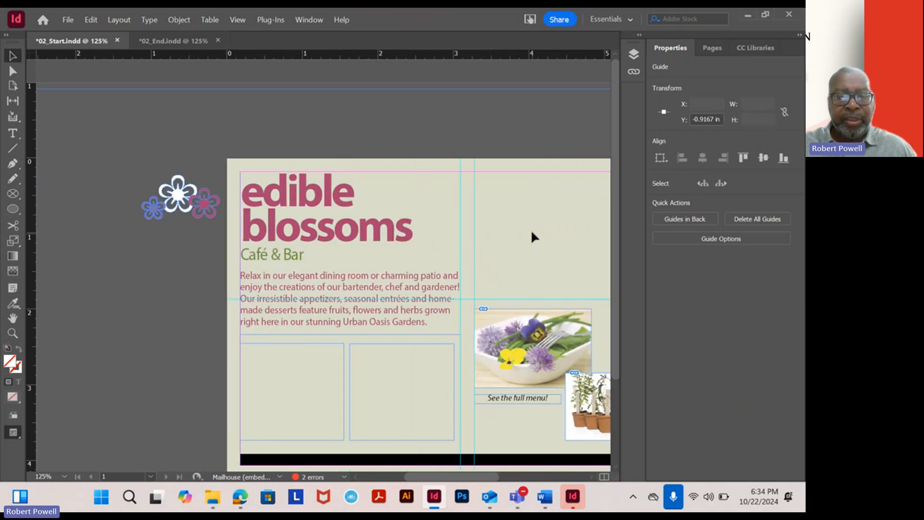
pyautogui.hscroll(6, 541, 190)
pyautogui.scroll(-2, 433, 183)
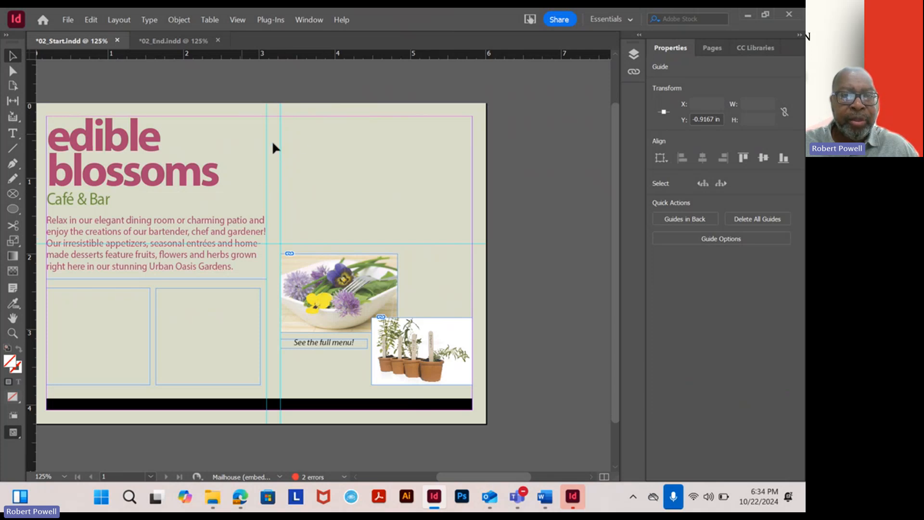
pyautogui.moveTo(260, 184); pyautogui.dragTo(316, 173)
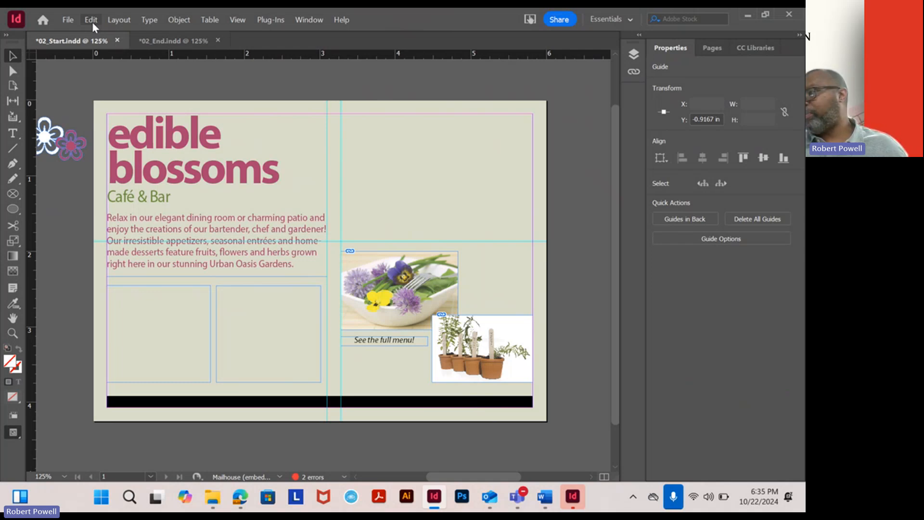
pyautogui.click(148, 19)
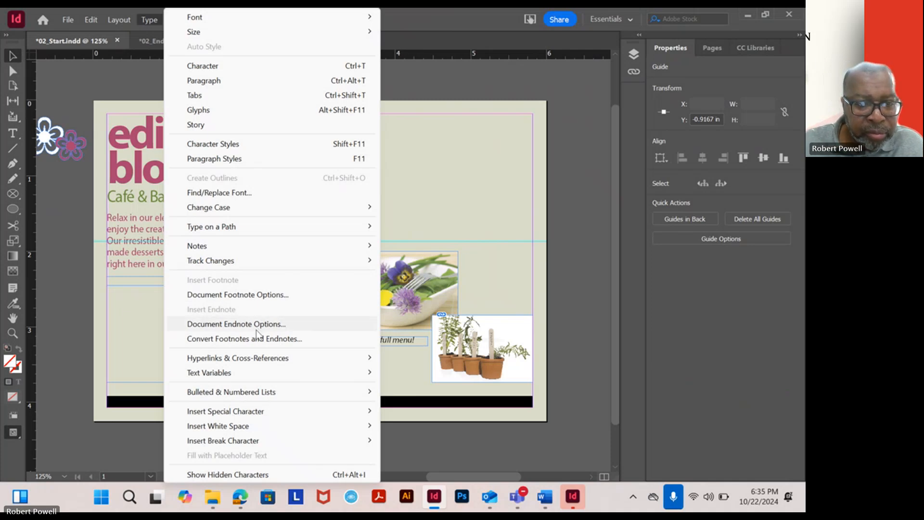
pyautogui.click(256, 476)
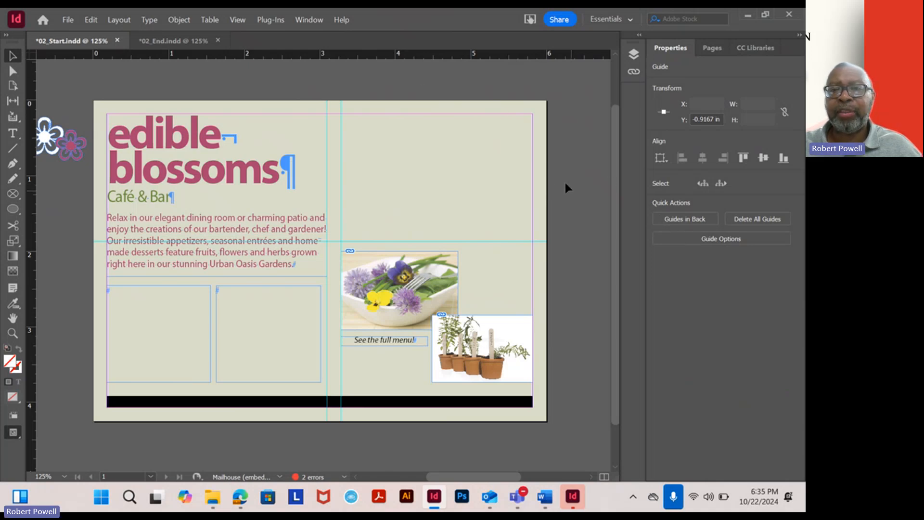
# Review the postcard's page size and margins in Document Setup and close it without changes.
pyautogui.click(71, 18)
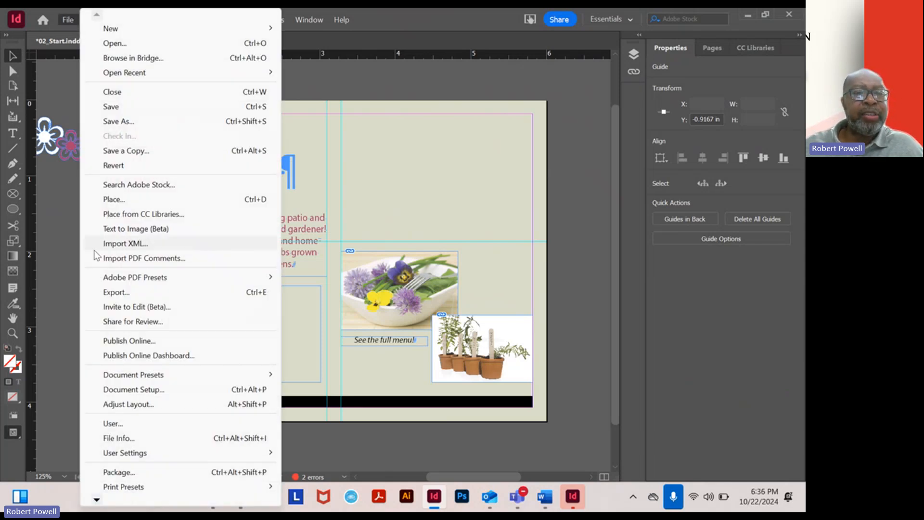
pyautogui.click(117, 390)
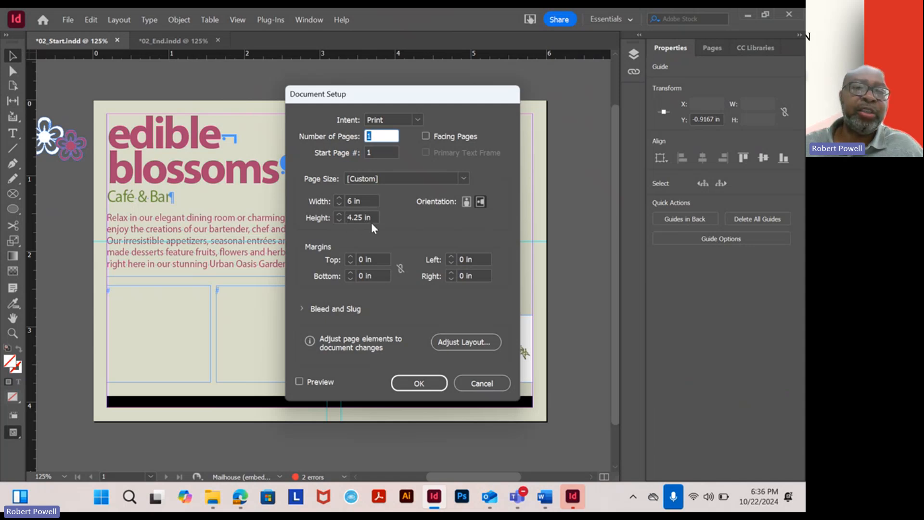
pyautogui.click(470, 385)
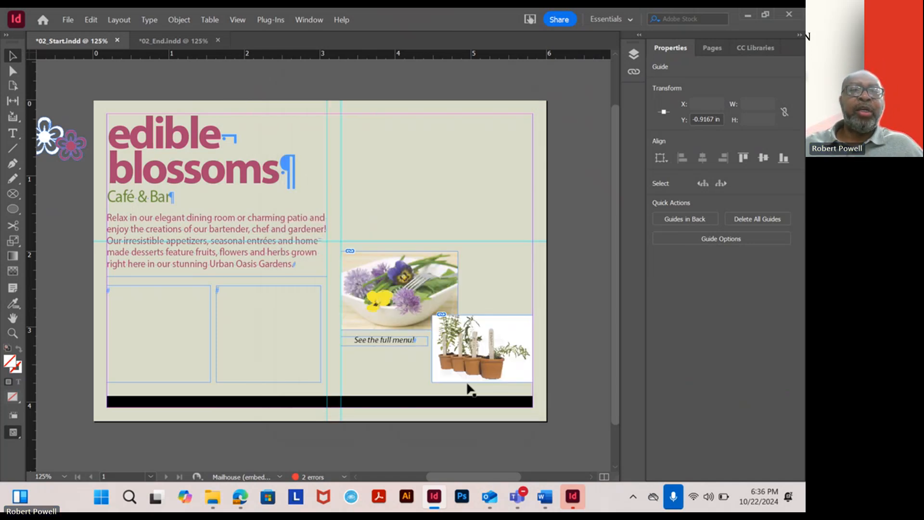
pyautogui.click(238, 25)
pyautogui.press('Escape')
pyautogui.click(142, 14)
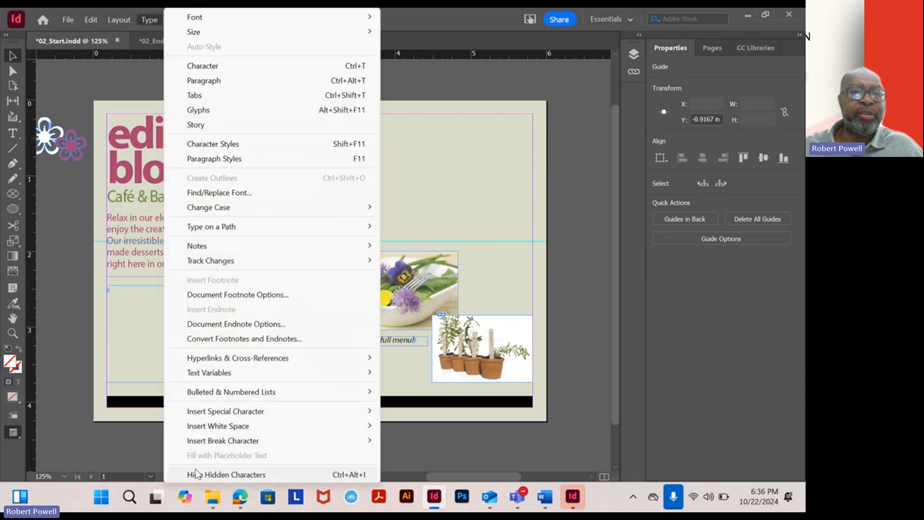
pyautogui.click(79, 184)
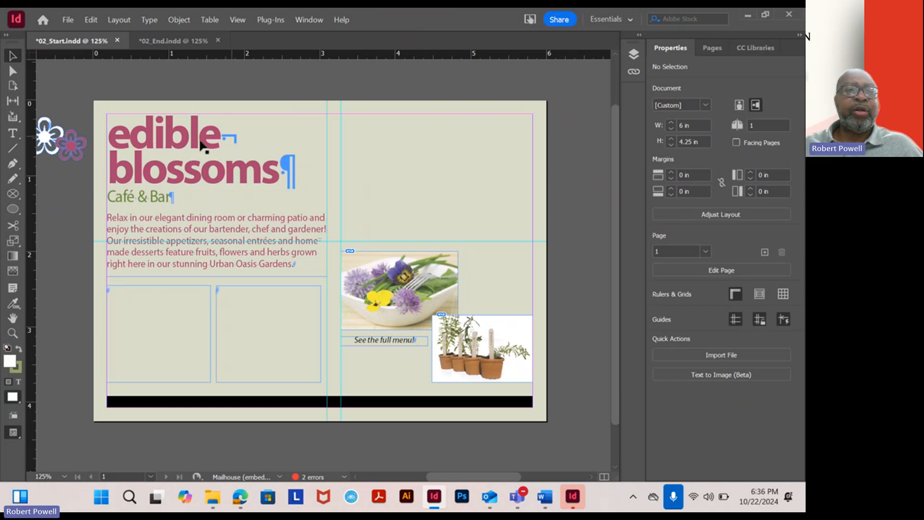
# Replace the line break between "edible" and "blossoms" in the headline with a paragraph break, and restore the forced line break.
pyautogui.click(13, 132)
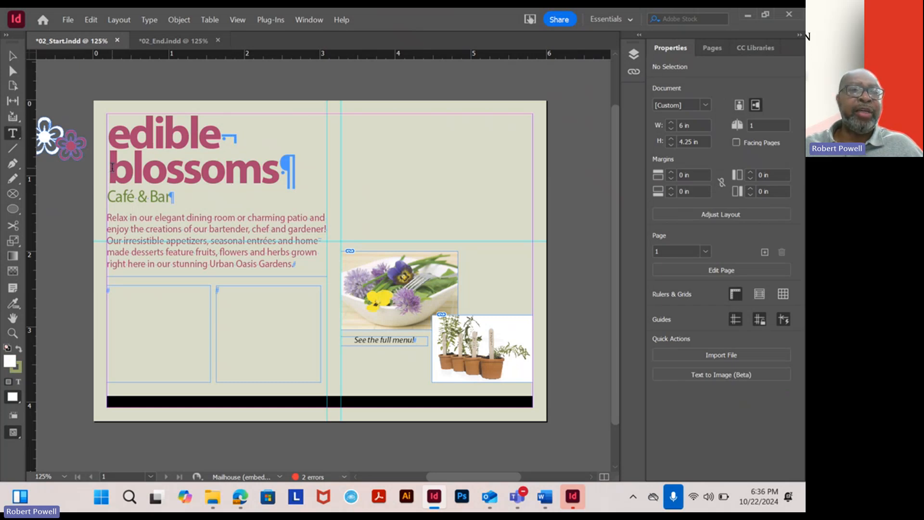
pyautogui.click(115, 166)
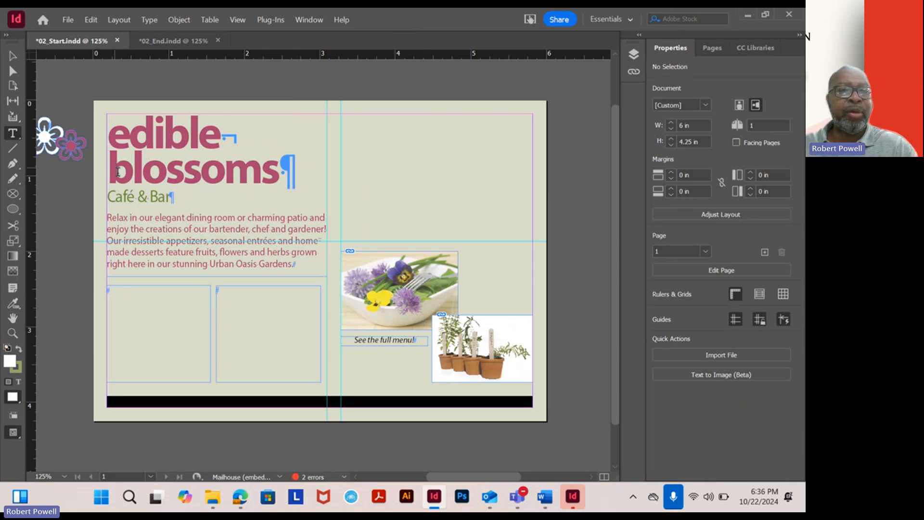
pyautogui.press('BackSpace')
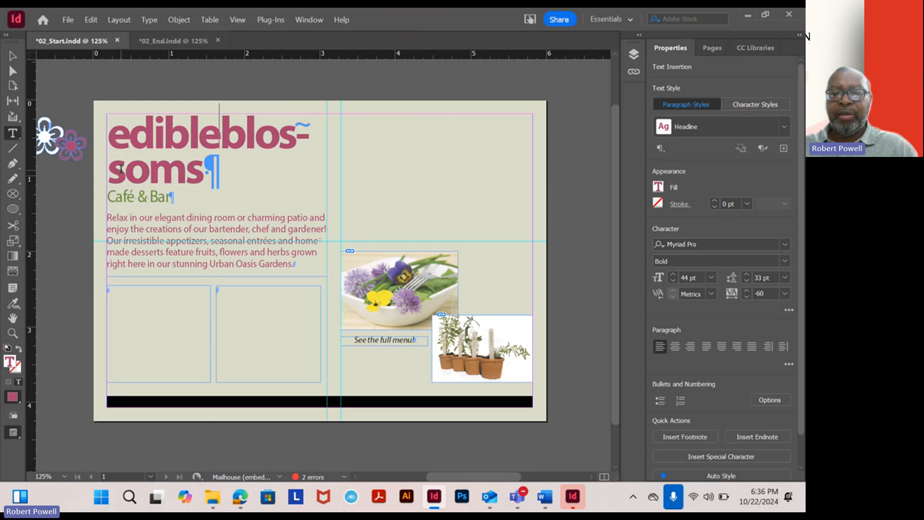
pyautogui.press('Return')
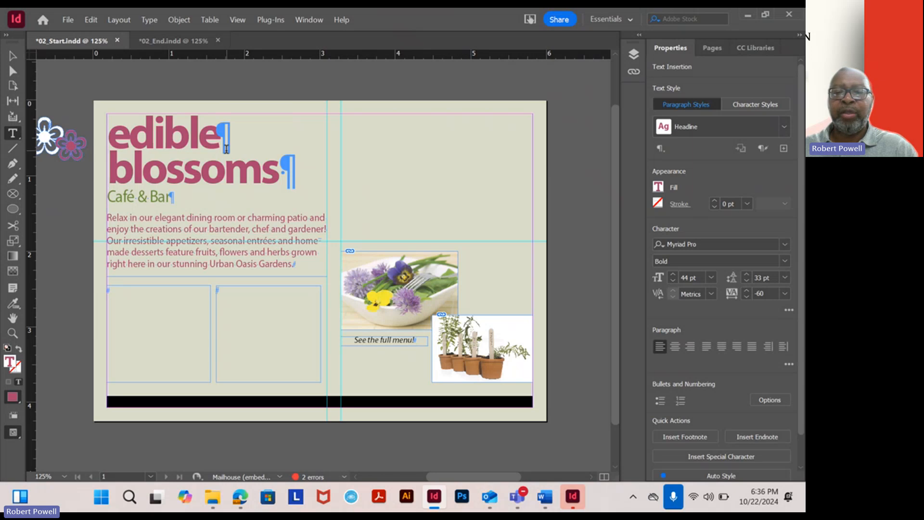
pyautogui.press('BackSpace')
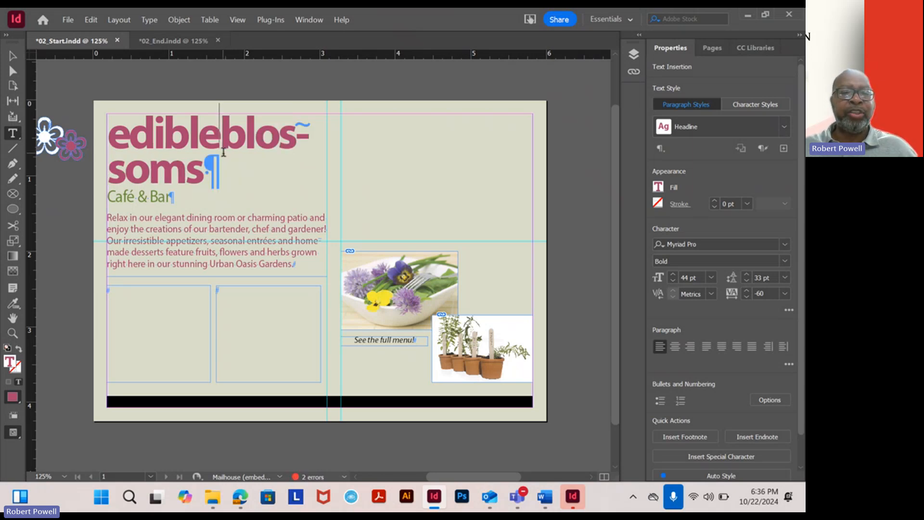
pyautogui.hotkey('shift', 'Return')
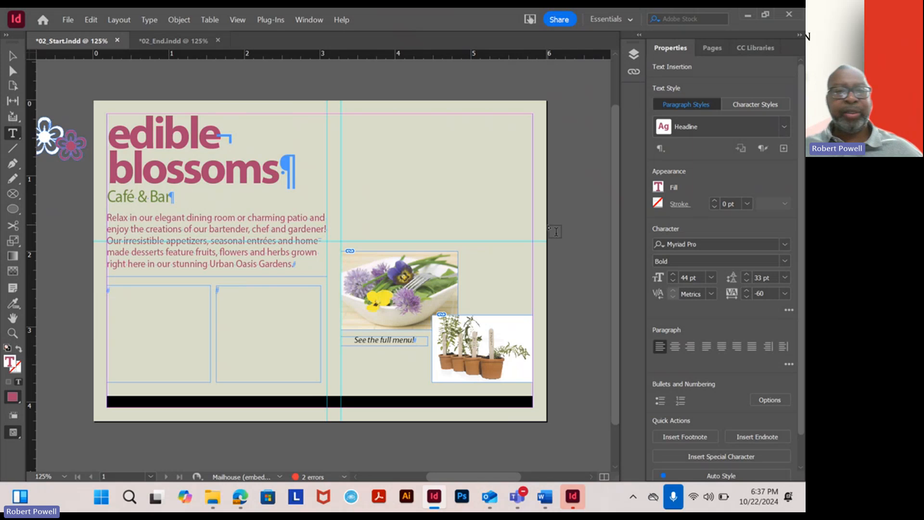
# Hide the hidden characters in the 02_Start postcard text.
pyautogui.click(153, 21)
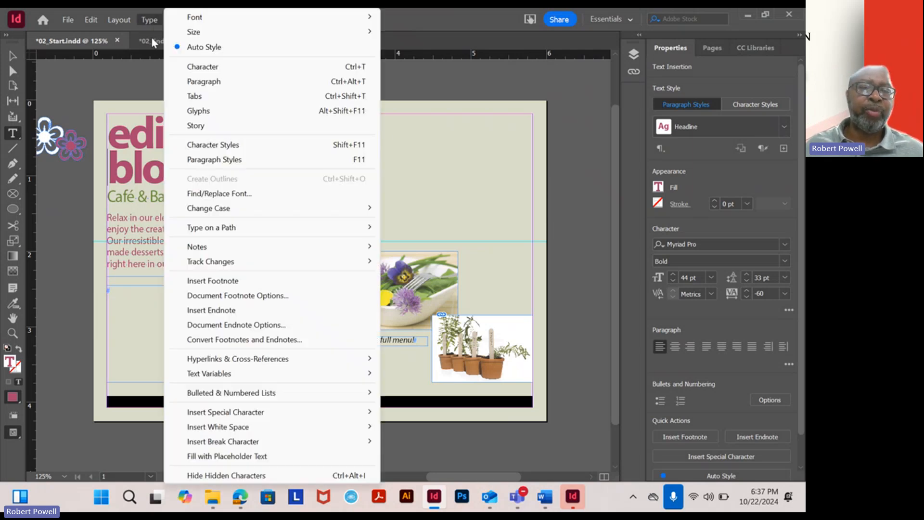
pyautogui.click(218, 478)
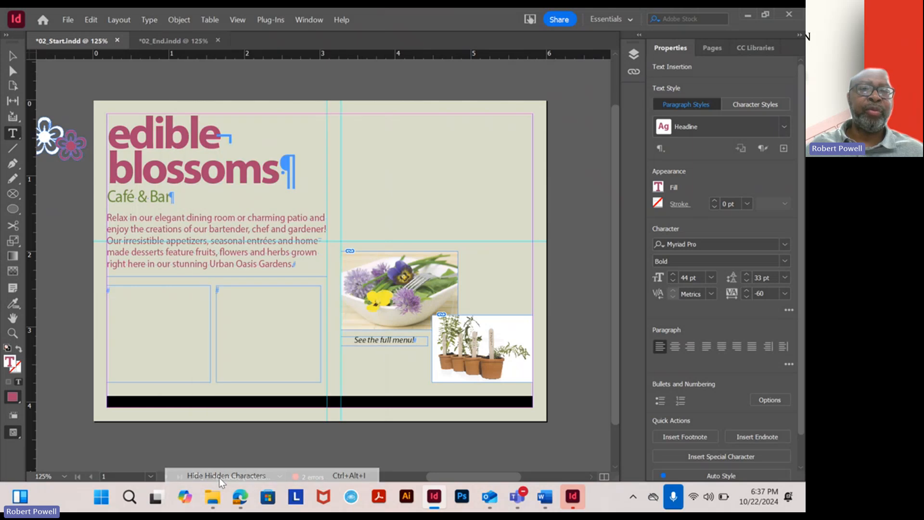
pyautogui.click(12, 56)
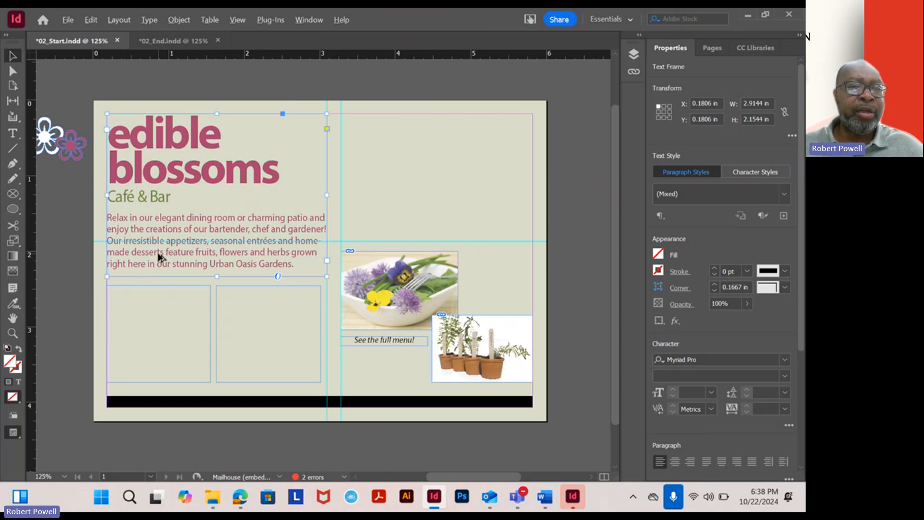
# Replace the word "Café" with "Bistro" in the green tagline below the headline.
pyautogui.scroll(2, 159, 255)
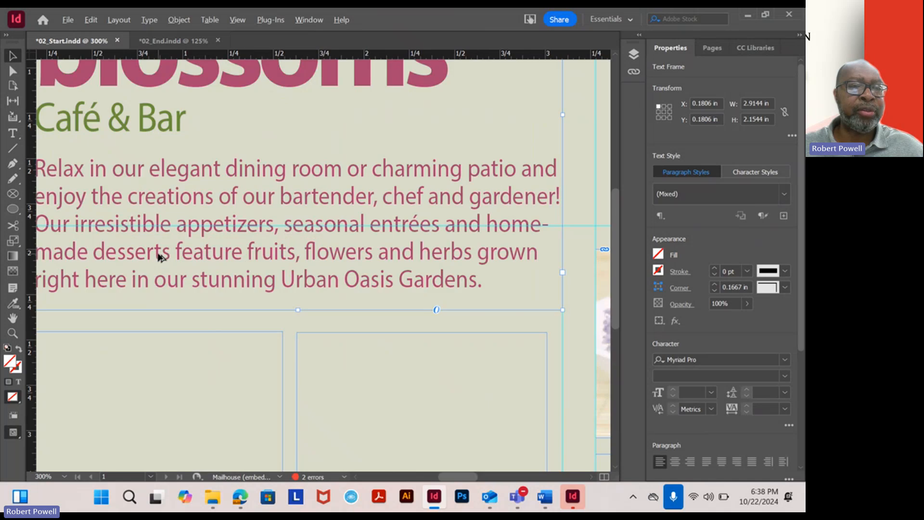
pyautogui.scroll(1, 159, 255)
pyautogui.moveTo(120, 173); pyautogui.dragTo(238, 181)
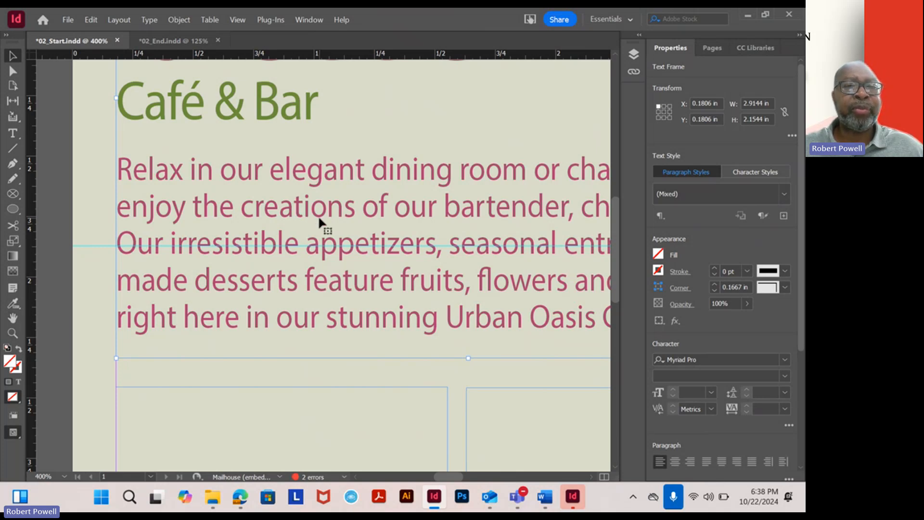
pyautogui.press('space')
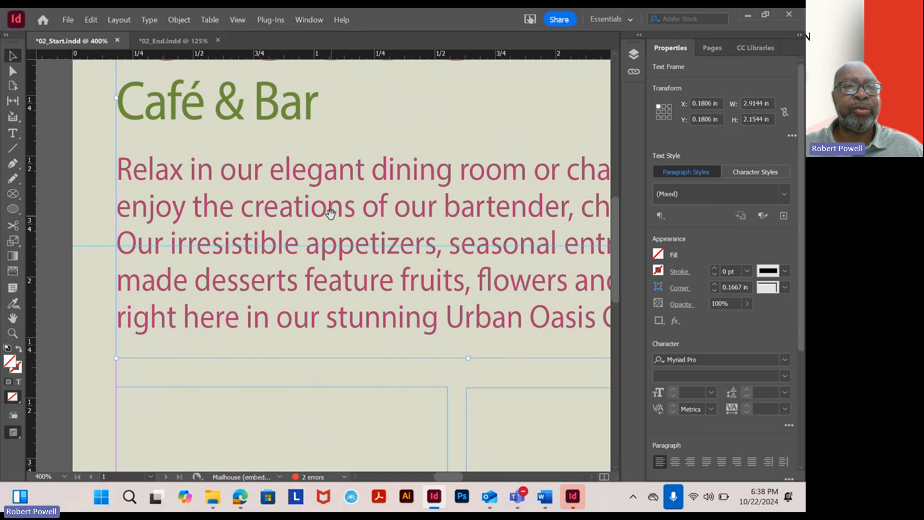
pyautogui.moveTo(330, 214); pyautogui.dragTo(359, 279)
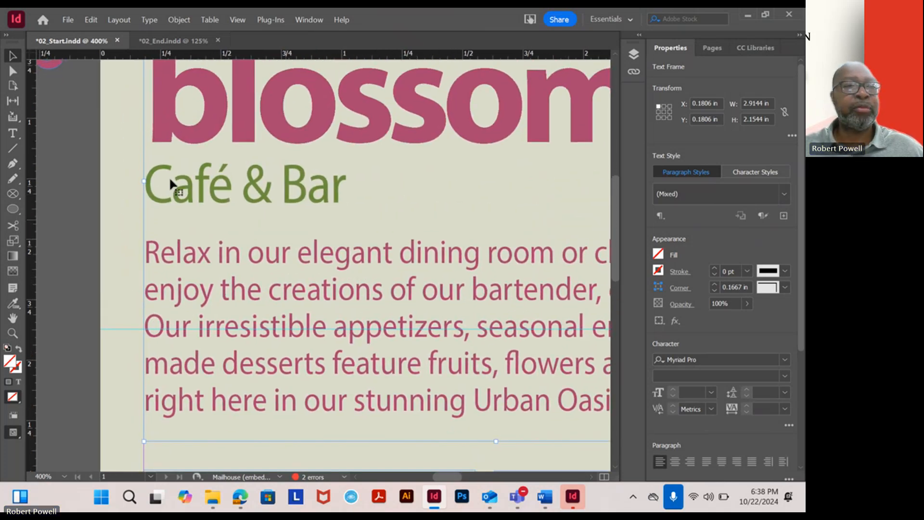
pyautogui.click(13, 132)
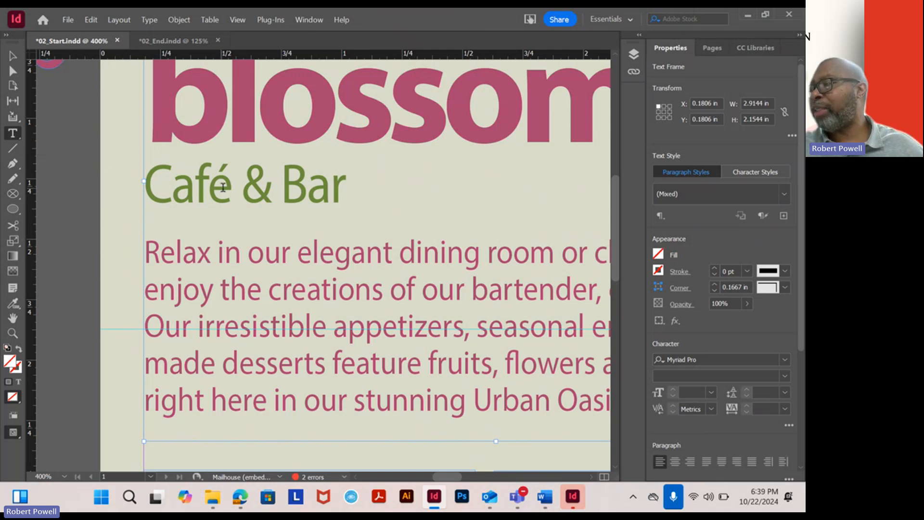
pyautogui.moveTo(232, 184); pyautogui.dragTo(156, 184)
pyautogui.write('Bis')
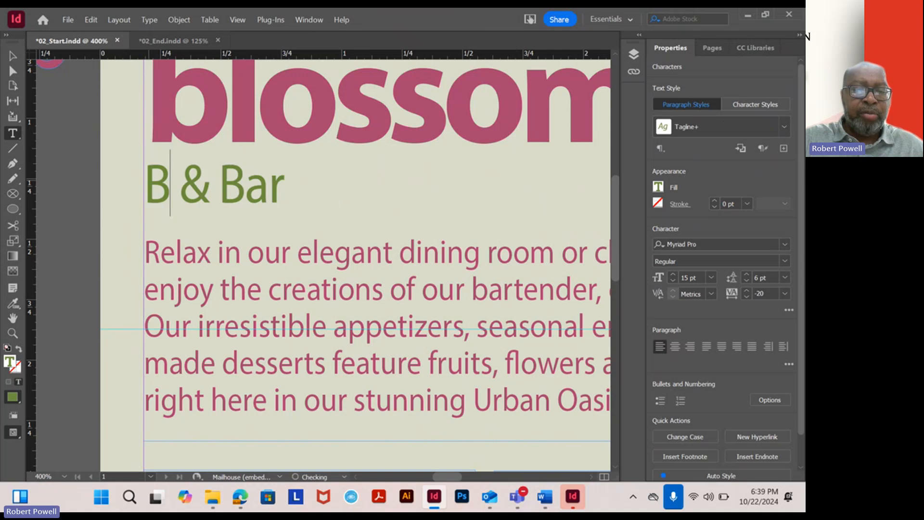
pyautogui.write('tro')
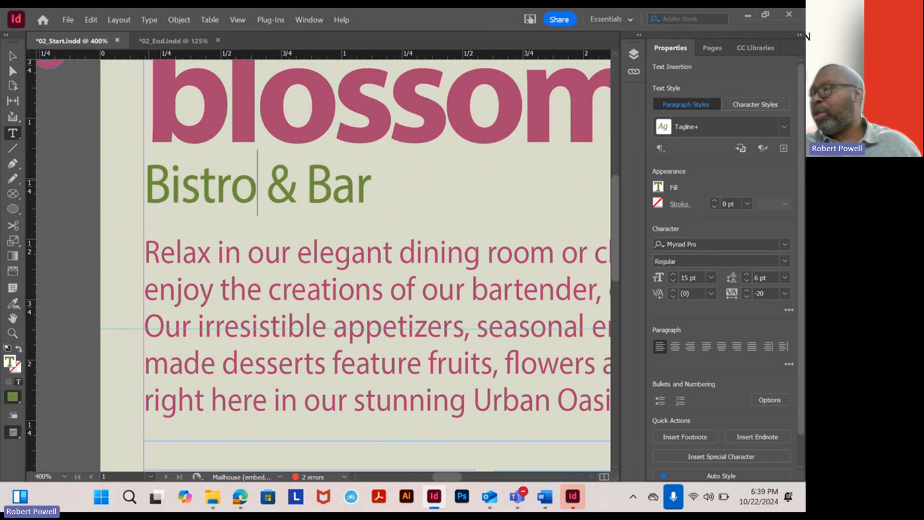
pyautogui.click(13, 57)
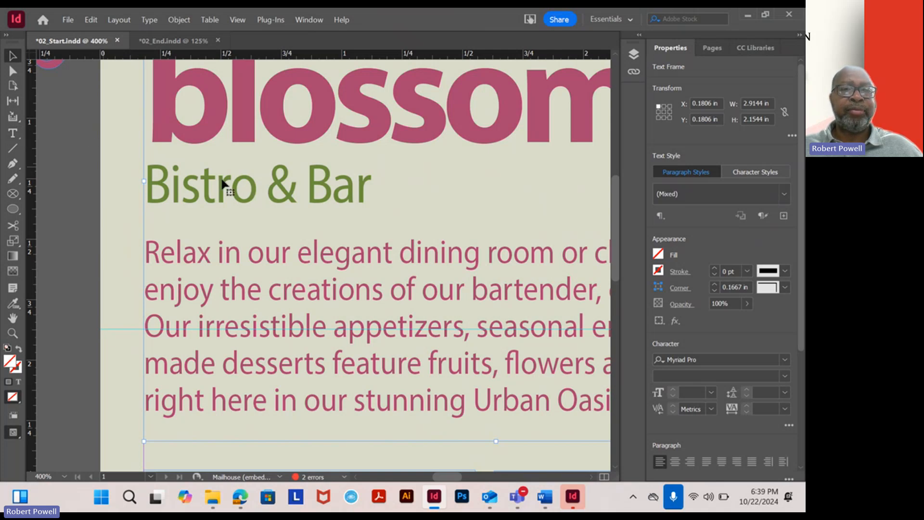
# Undo the typed word replacement in the tagline.
pyautogui.click(14, 133)
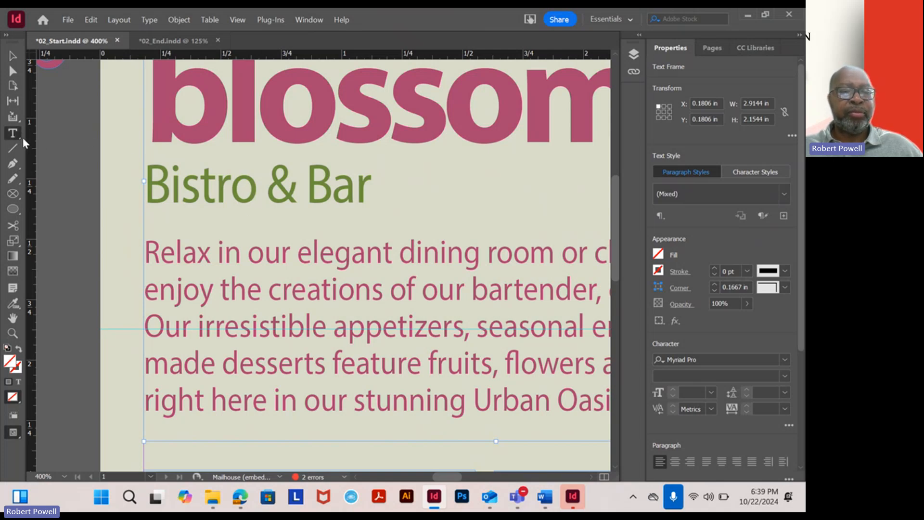
pyautogui.press('z')
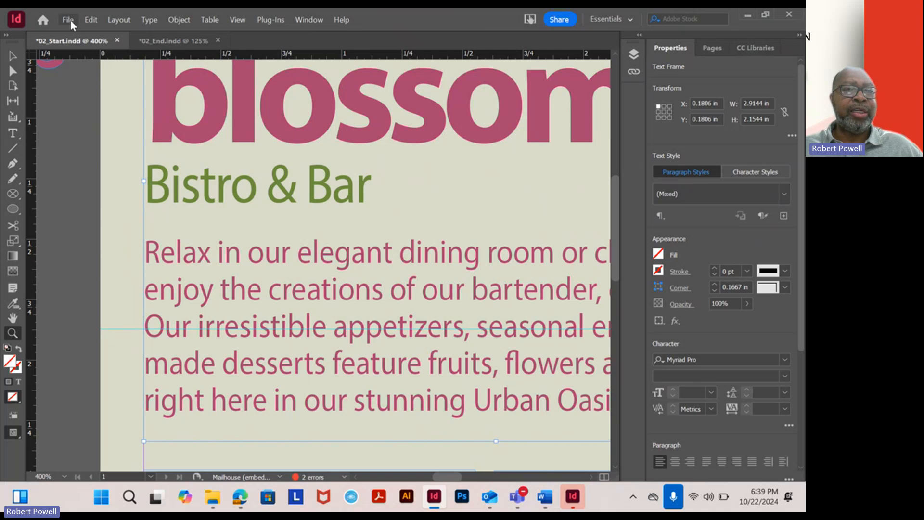
pyautogui.click(87, 22)
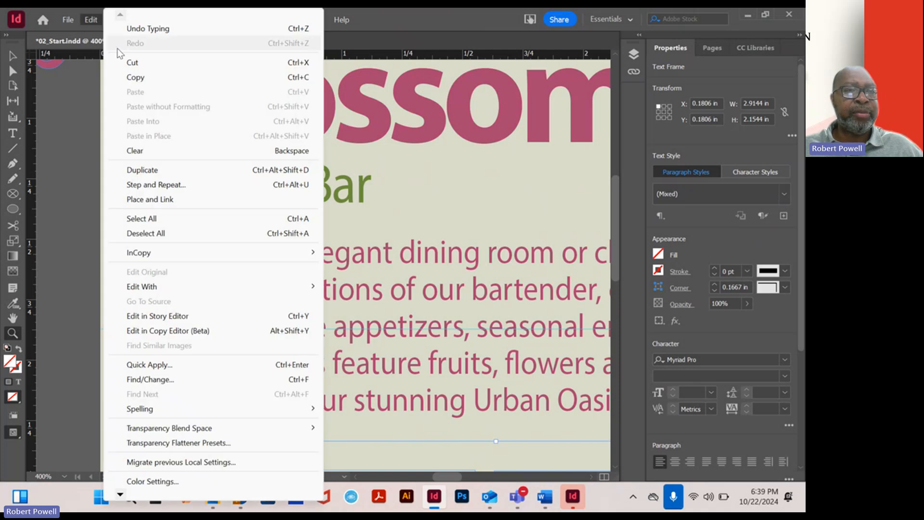
pyautogui.click(145, 30)
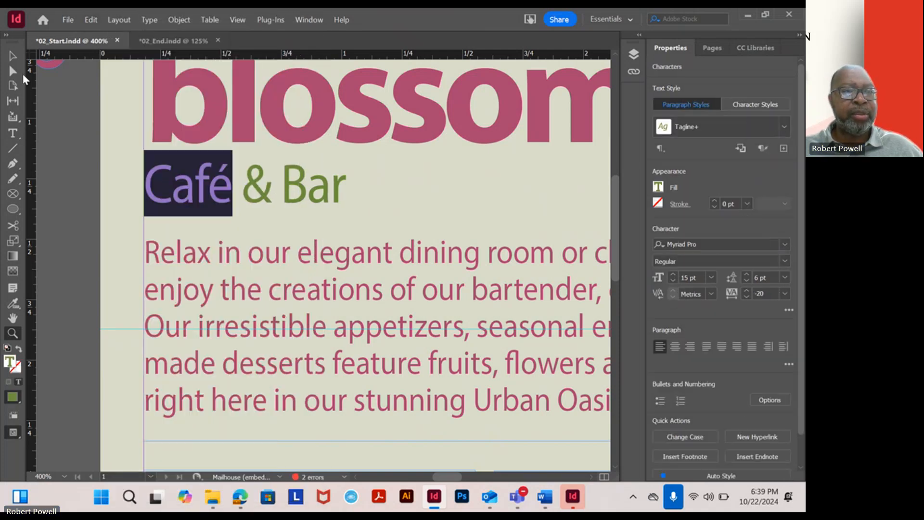
# Change the tagline from "Café & Bar" to "Bistro & Bar" by deleting "Café &" and entering "Bistro &".
pyautogui.click(186, 176)
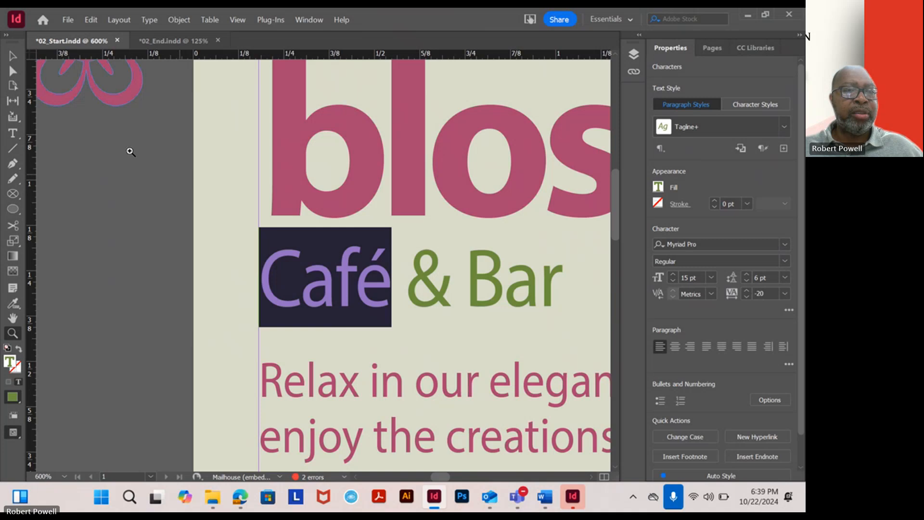
pyautogui.click(13, 56)
pyautogui.click(13, 134)
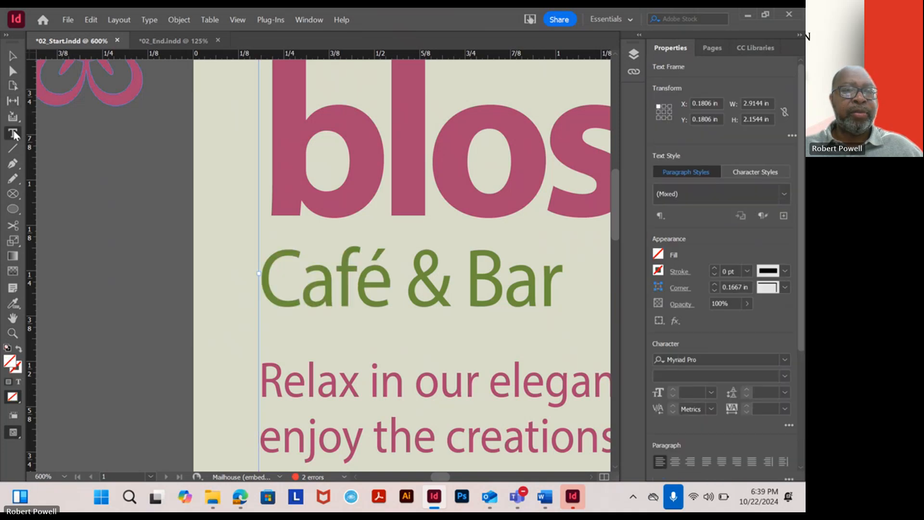
pyautogui.click(13, 56)
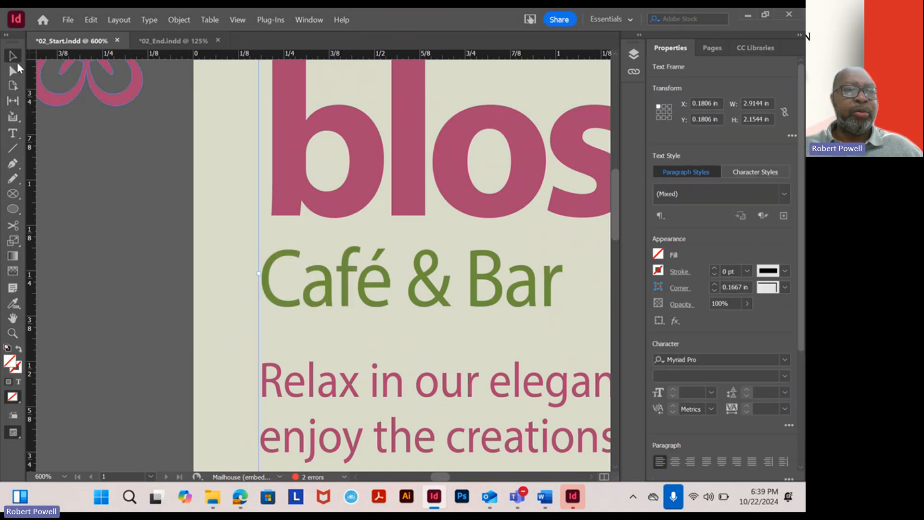
pyautogui.moveTo(324, 241); pyautogui.dragTo(240, 190)
pyautogui.click(19, 127)
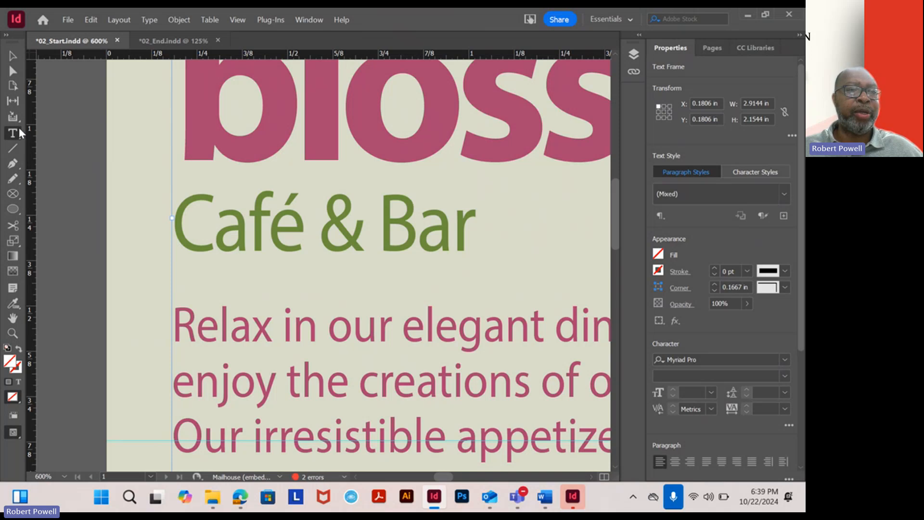
pyautogui.click(181, 222)
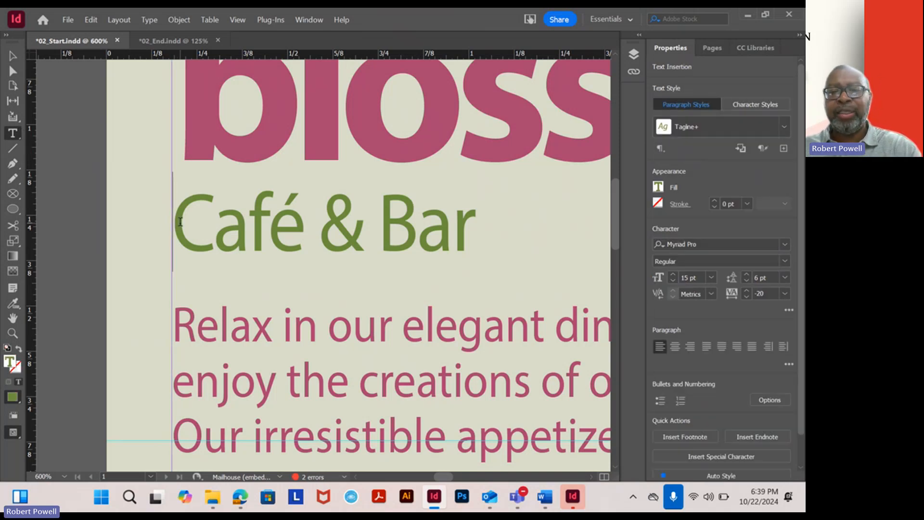
pyautogui.press('Right')
pyautogui.press('Right')
pyautogui.press('Right')
pyautogui.press('Right')
pyautogui.hotkey('shift', 'Left')
pyautogui.hotkey('shift', 'Left')
pyautogui.hotkey('shift', 'Left')
pyautogui.hotkey('shift', 'Left')
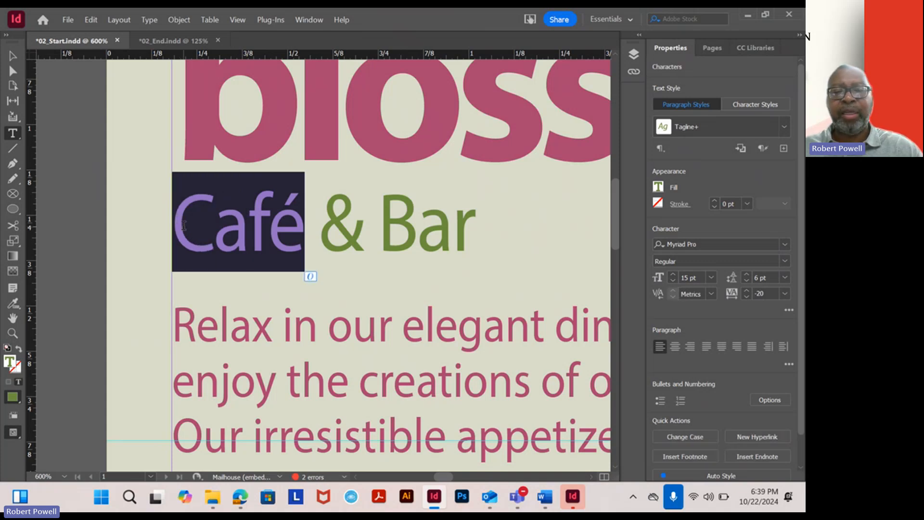
pyautogui.press('BackSpace')
pyautogui.press('Delete')
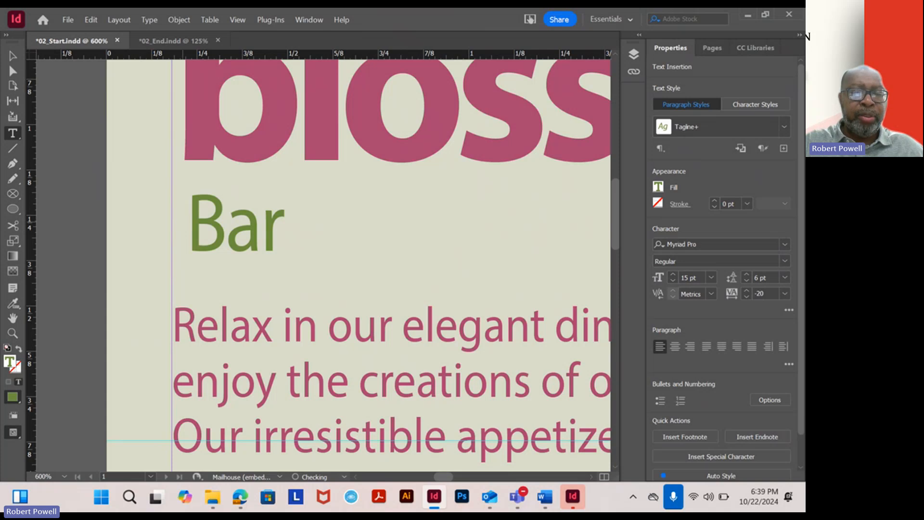
pyautogui.write('Bistro &')
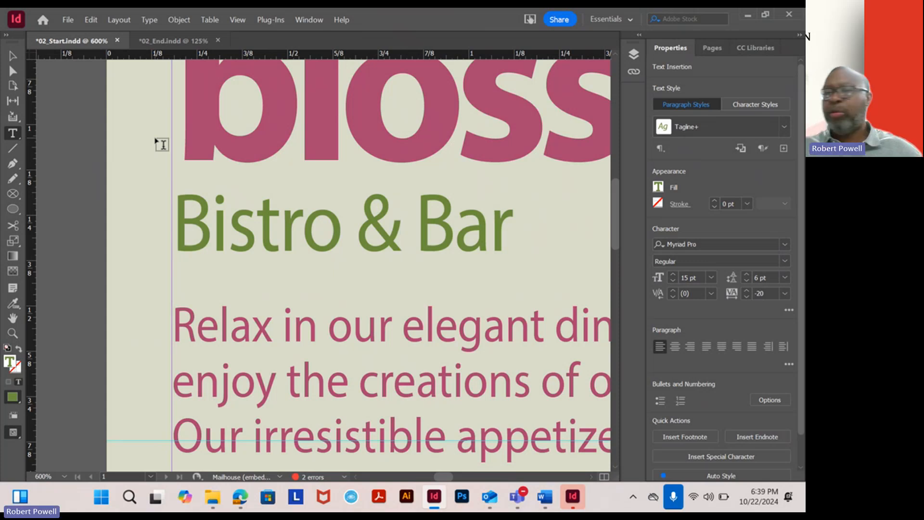
pyautogui.press('Escape')
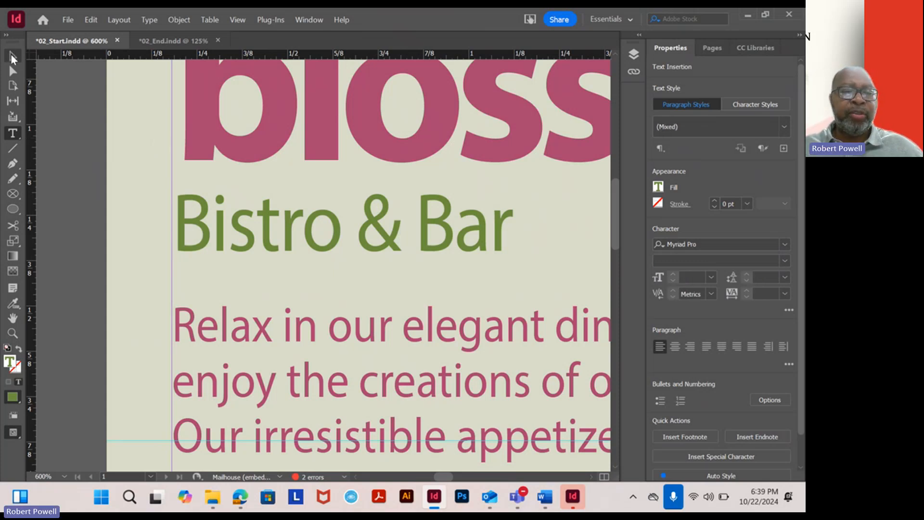
pyautogui.scroll(-3, 213, 178)
pyautogui.moveTo(322, 156); pyautogui.dragTo(283, 237)
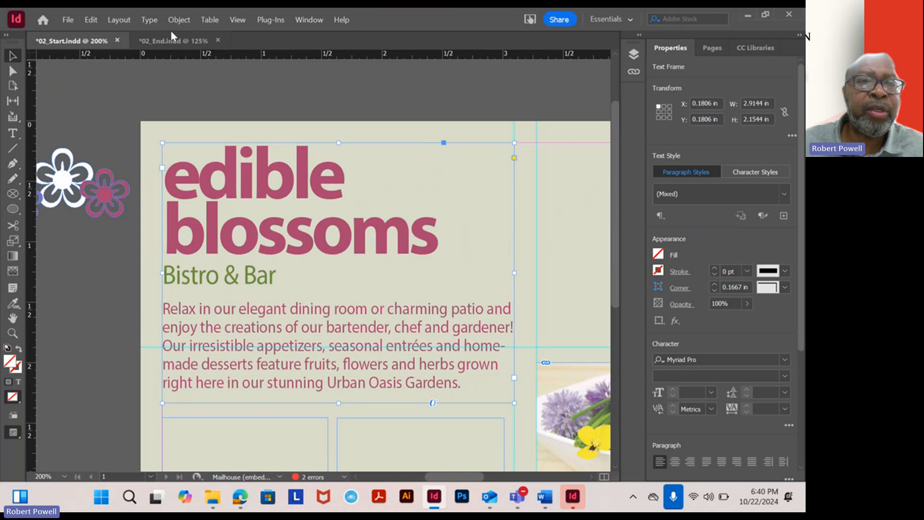
pyautogui.click(152, 18)
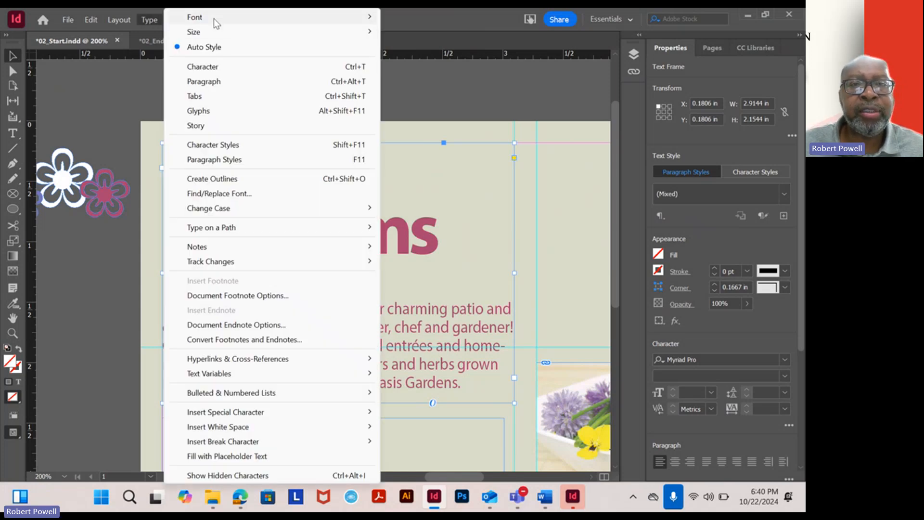
pyautogui.moveTo(217, 13)
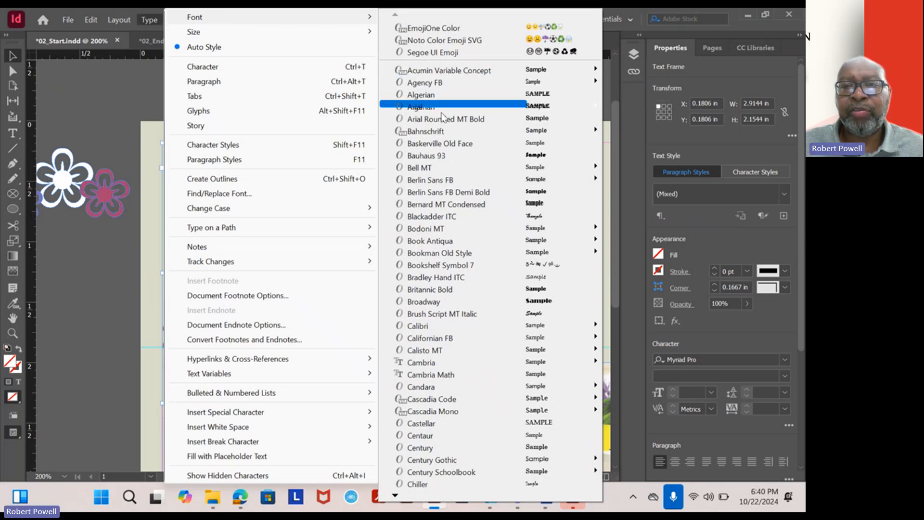
pyautogui.click(145, 103)
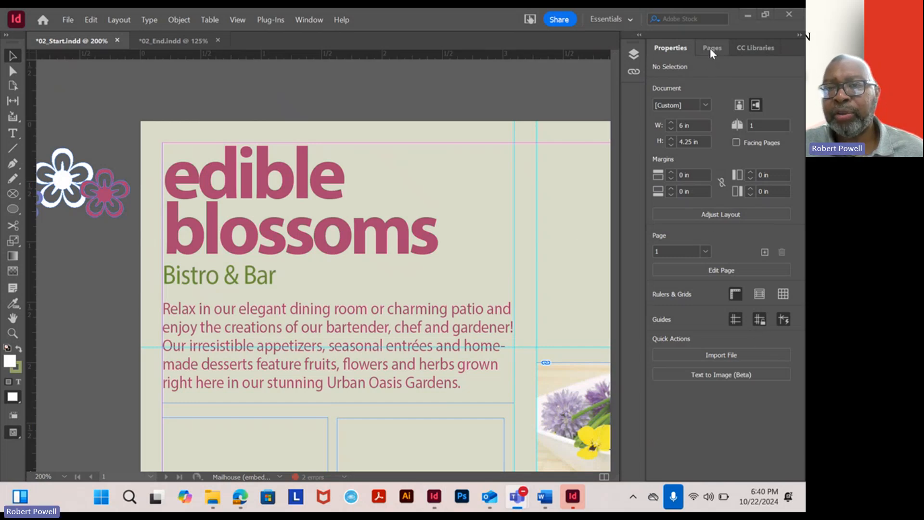
pyautogui.click(236, 19)
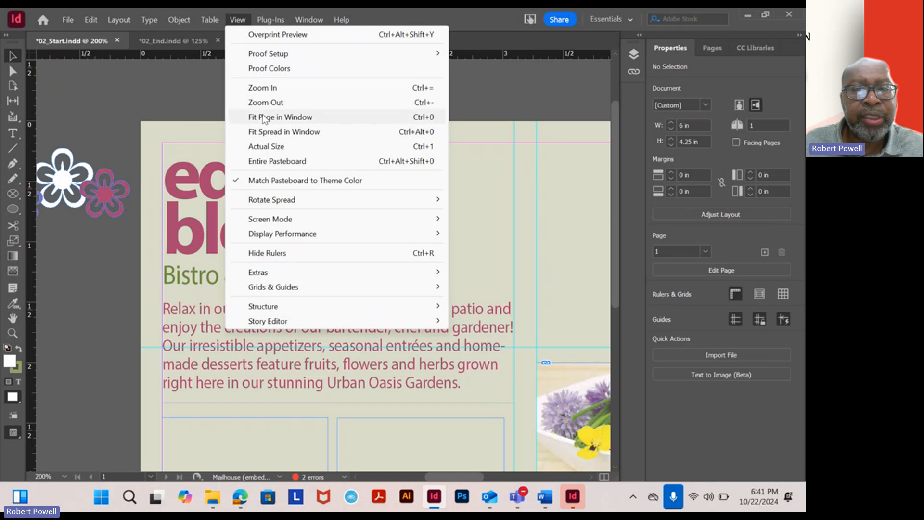
# Look through the Pages, CC Libraries, Layers and Links panels, and return to the Properties panel.
pyautogui.click(709, 46)
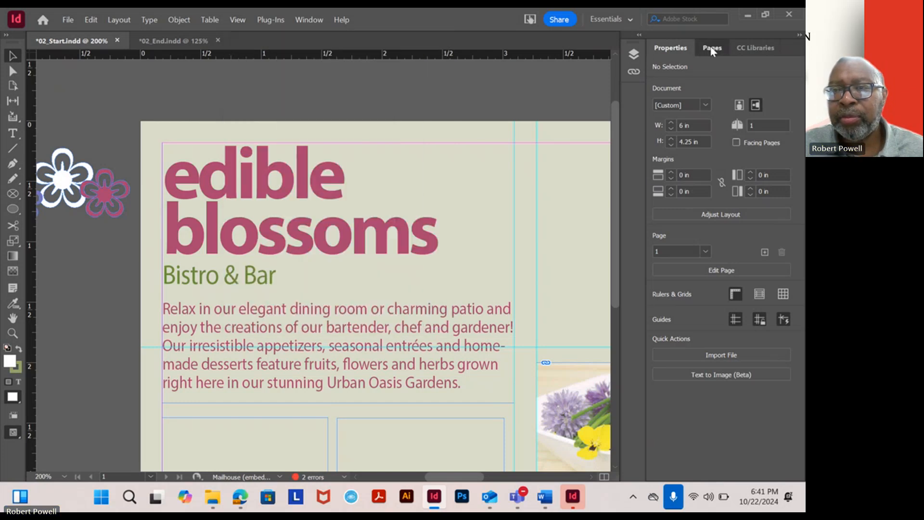
pyautogui.click(711, 47)
pyautogui.click(758, 48)
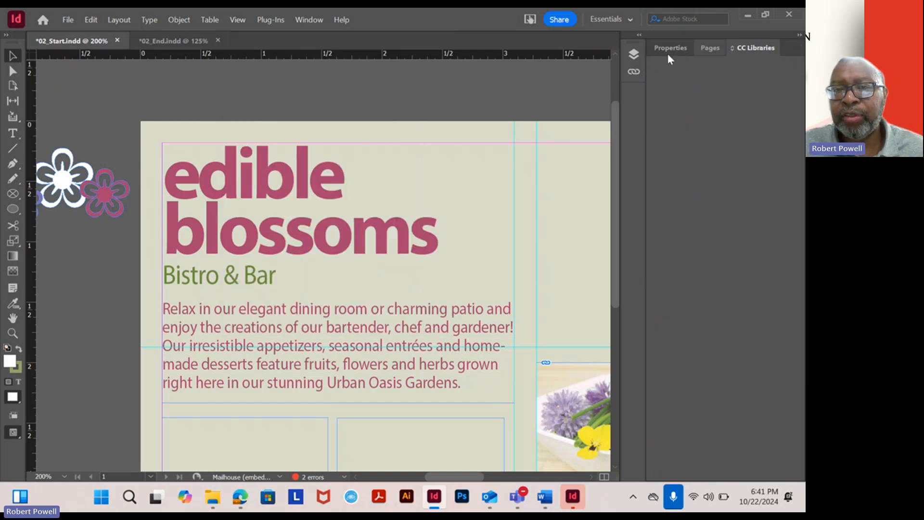
pyautogui.click(637, 56)
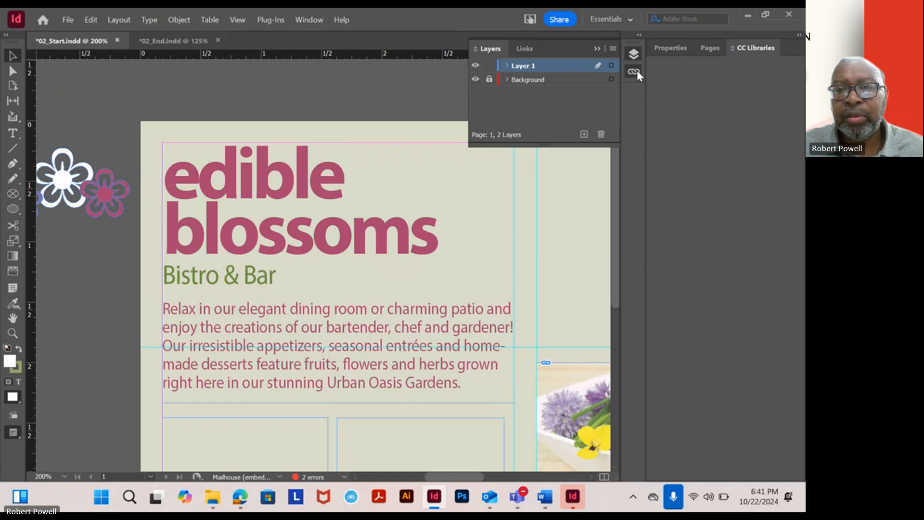
pyautogui.click(637, 70)
pyautogui.click(635, 55)
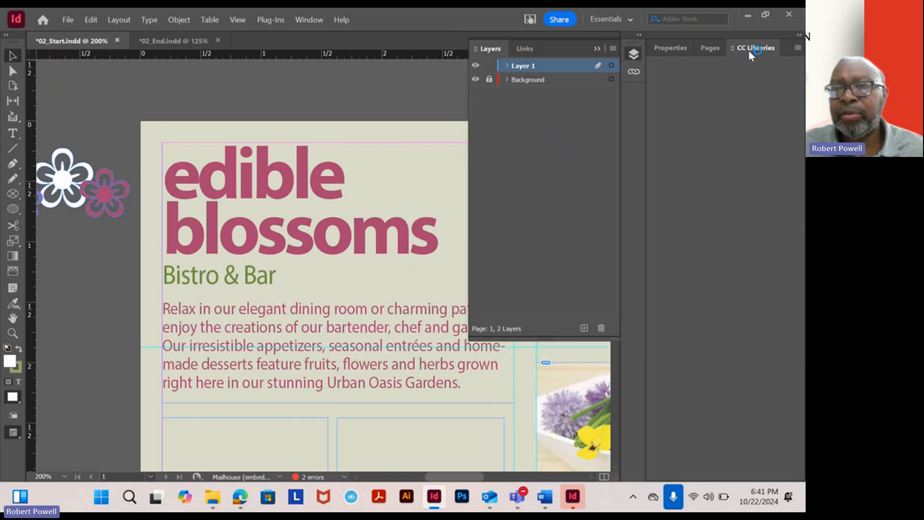
pyautogui.click(712, 49)
pyautogui.click(678, 50)
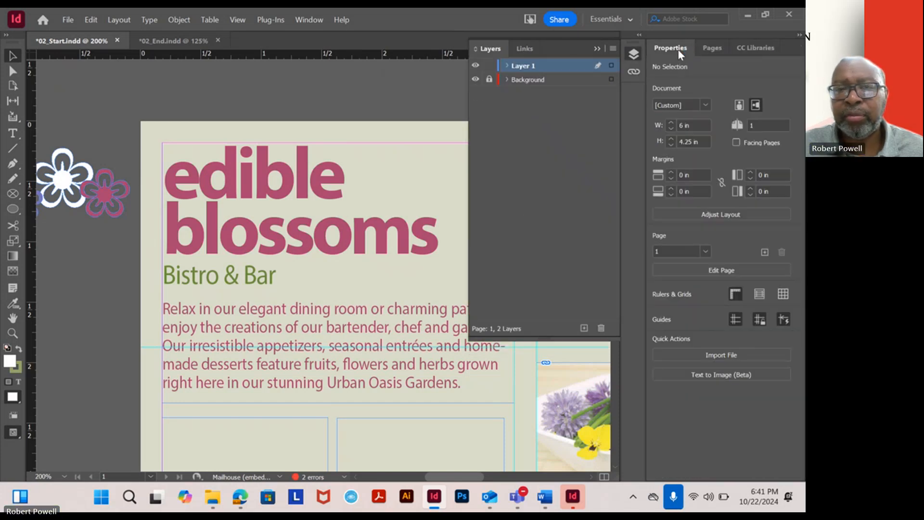
# Show the Character panel and dock it in the group with Properties, Pages and CC Libraries.
pyautogui.click(244, 24)
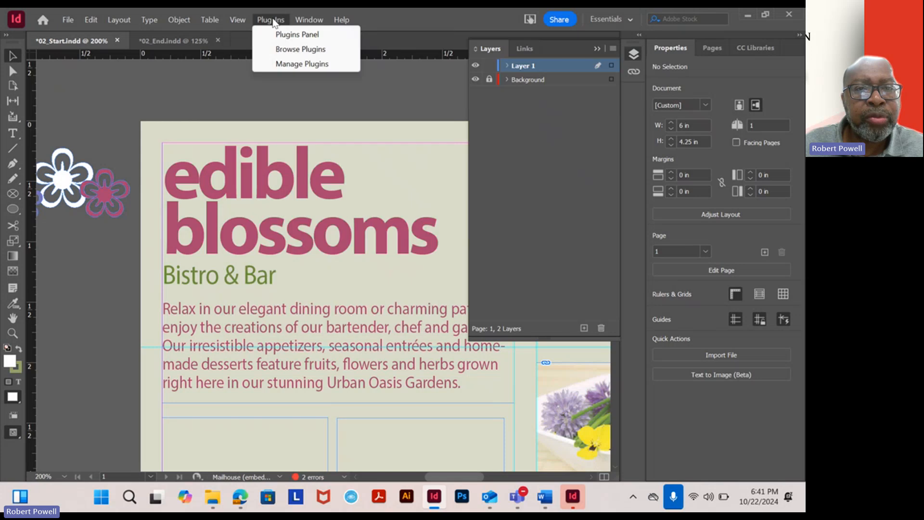
pyautogui.moveTo(303, 23)
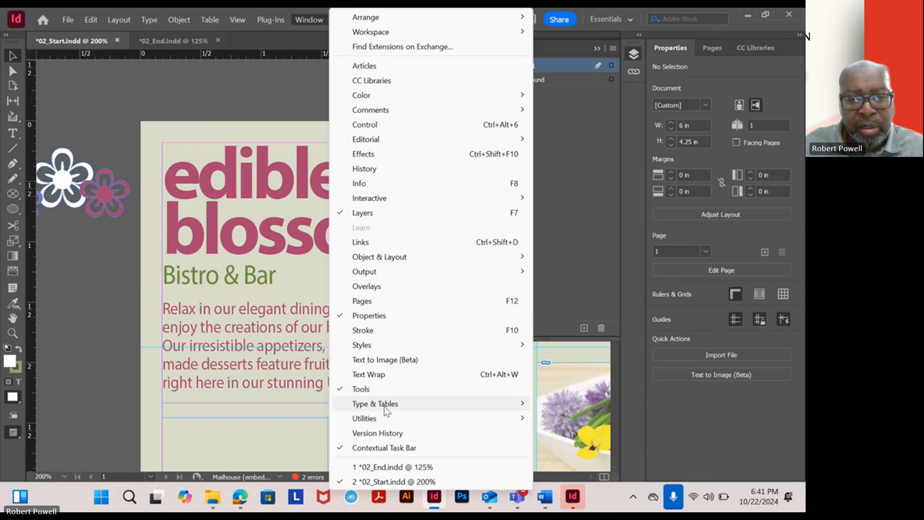
pyautogui.moveTo(385, 404)
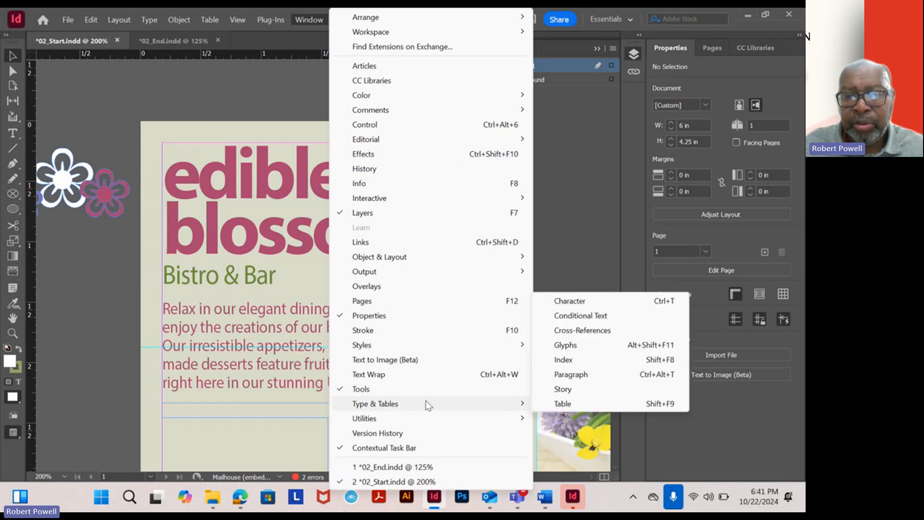
pyautogui.click(584, 301)
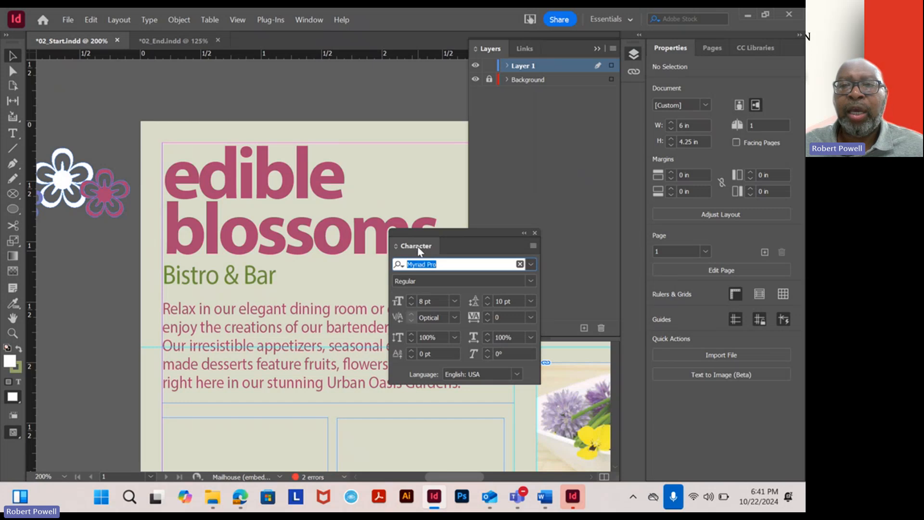
pyautogui.moveTo(418, 246); pyautogui.dragTo(694, 51)
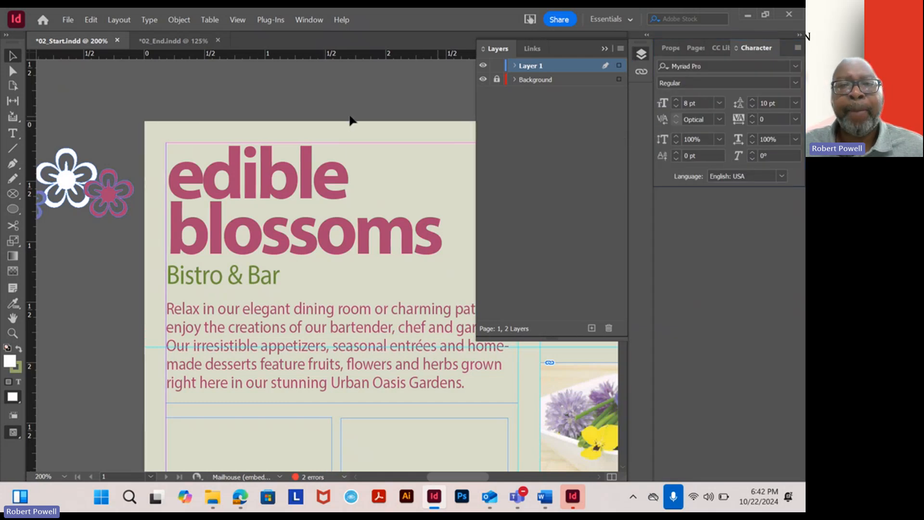
# Inspect the character formatting of the "edible blossoms" headline and the "Bistro & Bar" tagline, and collapse the Layers panel.
pyautogui.click(13, 134)
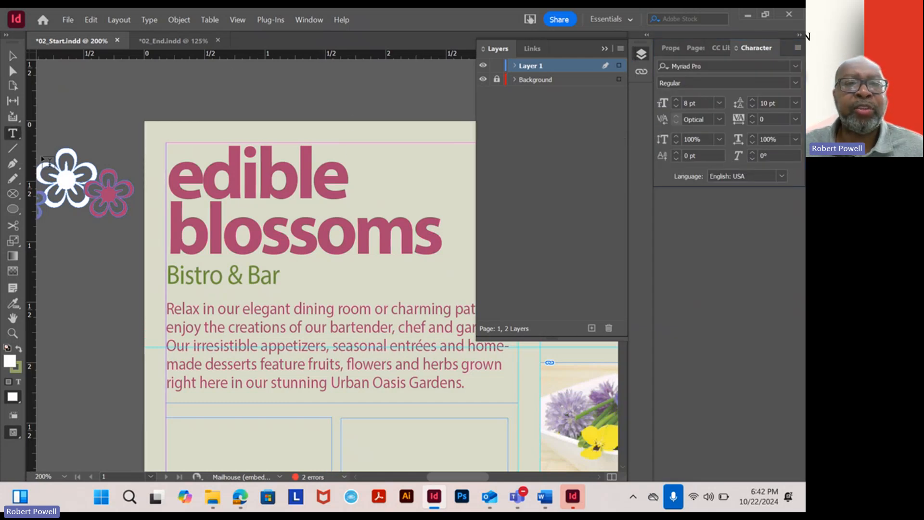
pyautogui.click(249, 184)
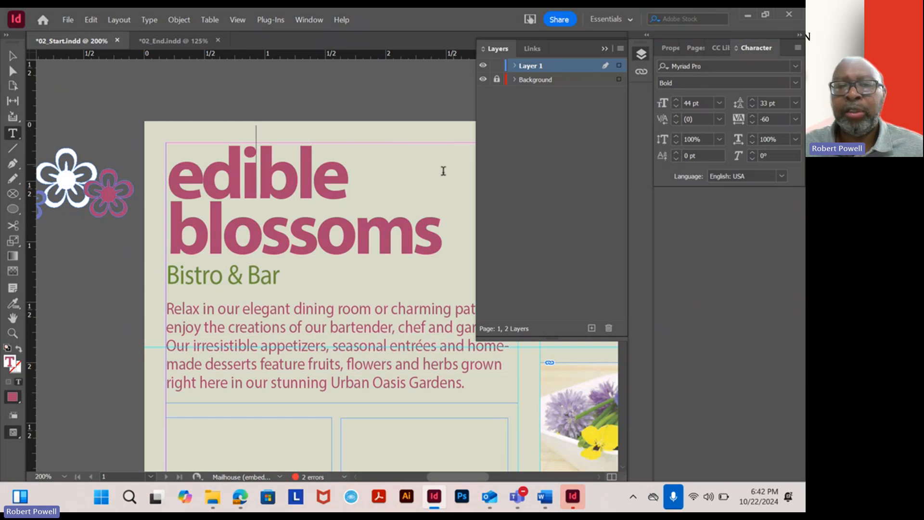
pyautogui.click(412, 226)
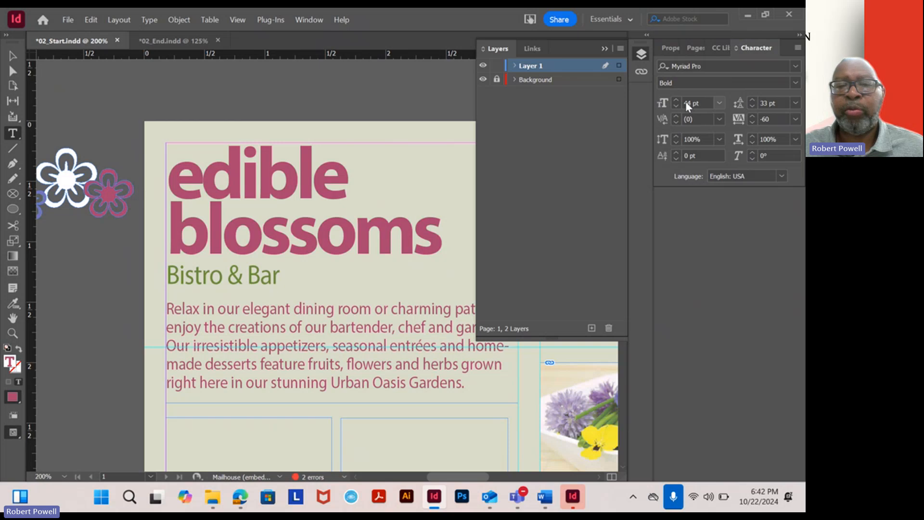
pyautogui.click(232, 274)
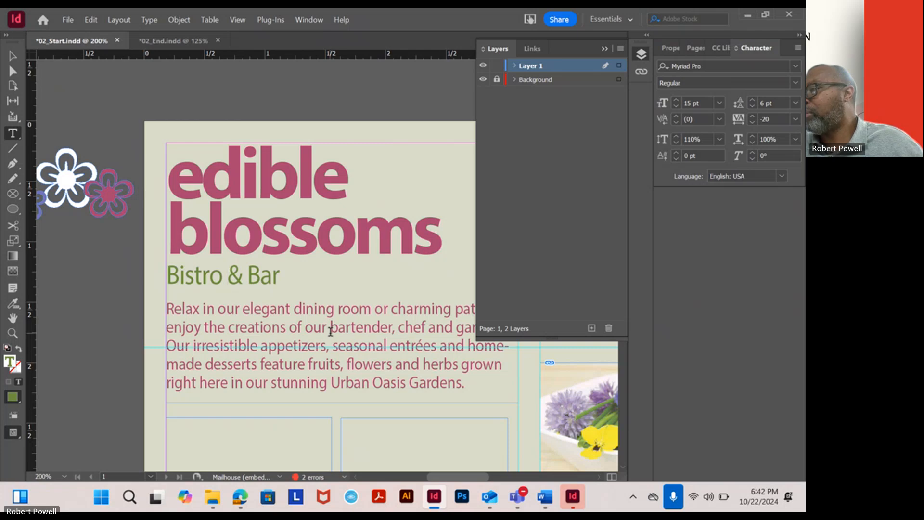
pyautogui.click(604, 49)
pyautogui.press('Escape')
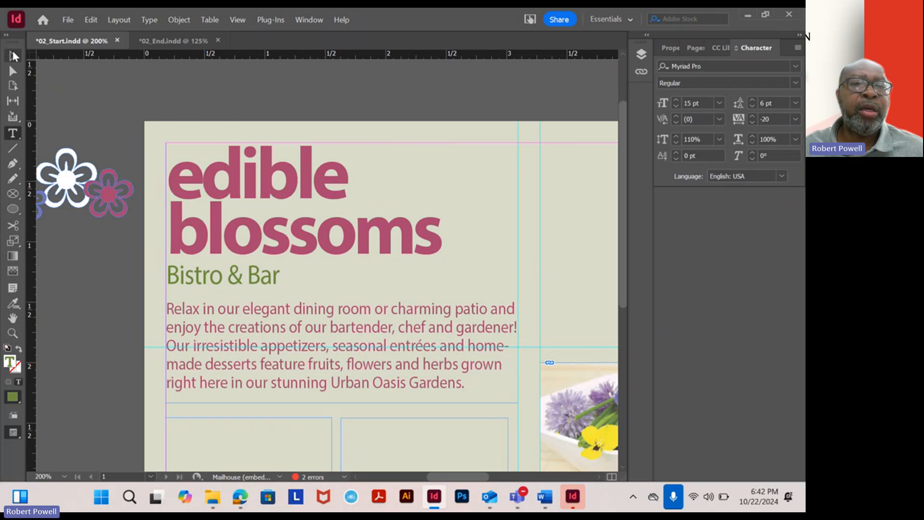
# Select the empty left text frame below the body paragraph, and open the Bistro Word document from the Lesson02 folder.
pyautogui.scroll(-4, 268, 303)
pyautogui.scroll(1, 267, 303)
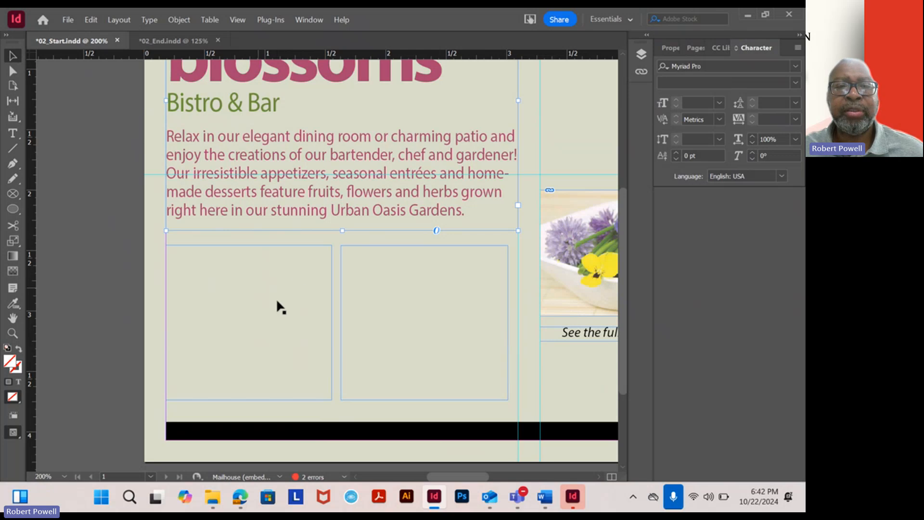
pyautogui.click(311, 325)
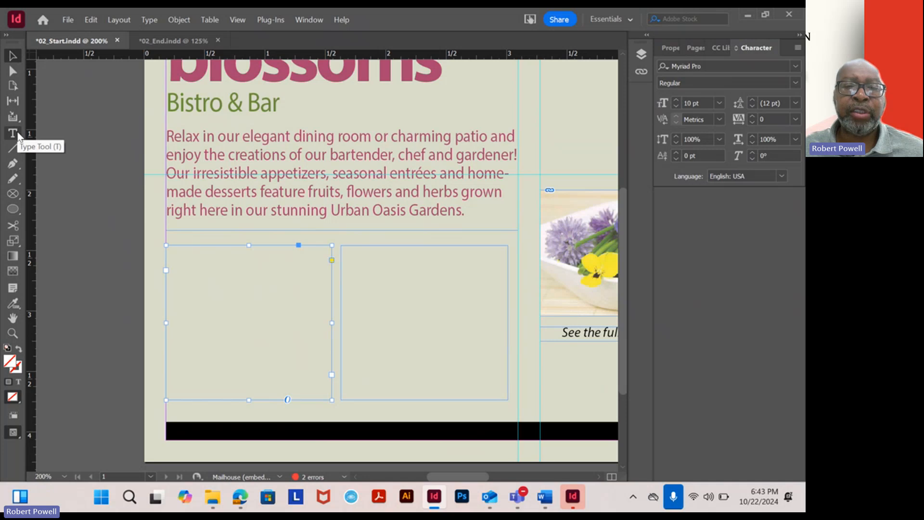
pyautogui.click(215, 500)
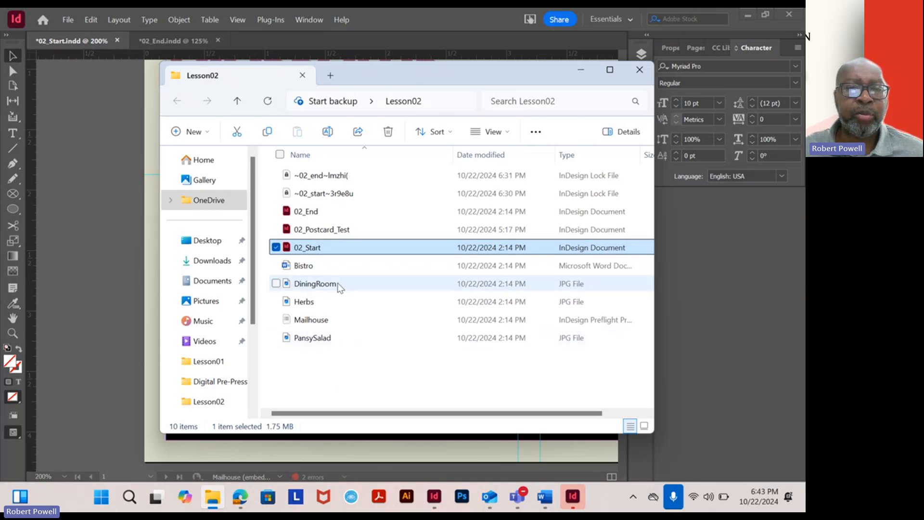
pyautogui.doubleClick(316, 270)
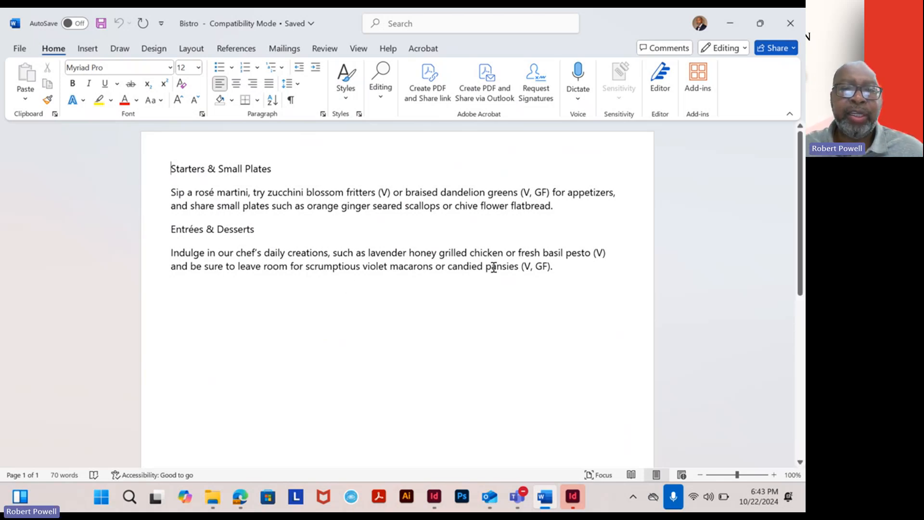
# Copy all the text of the Bistro document, from "Starters & Small Plates" through the Entrées & Desserts paragraph.
pyautogui.write('a')
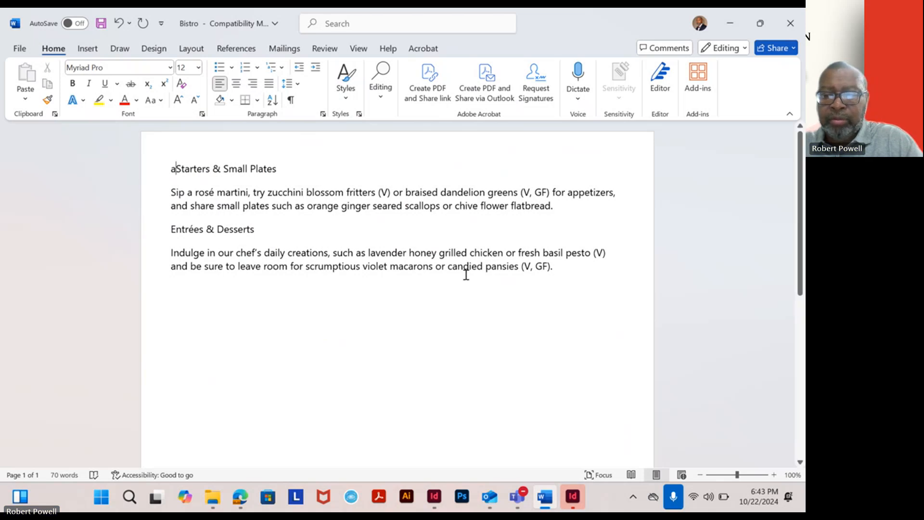
pyautogui.press('BackSpace')
pyautogui.hotkey('ctrl', 'a')
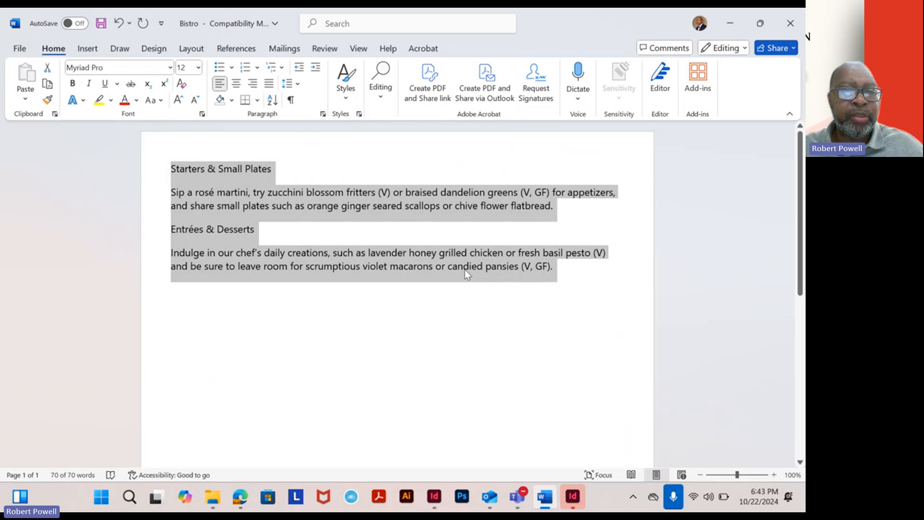
pyautogui.click(383, 260)
pyautogui.moveTo(536, 270); pyautogui.dragTo(172, 158)
pyautogui.tripleClick(207, 181)
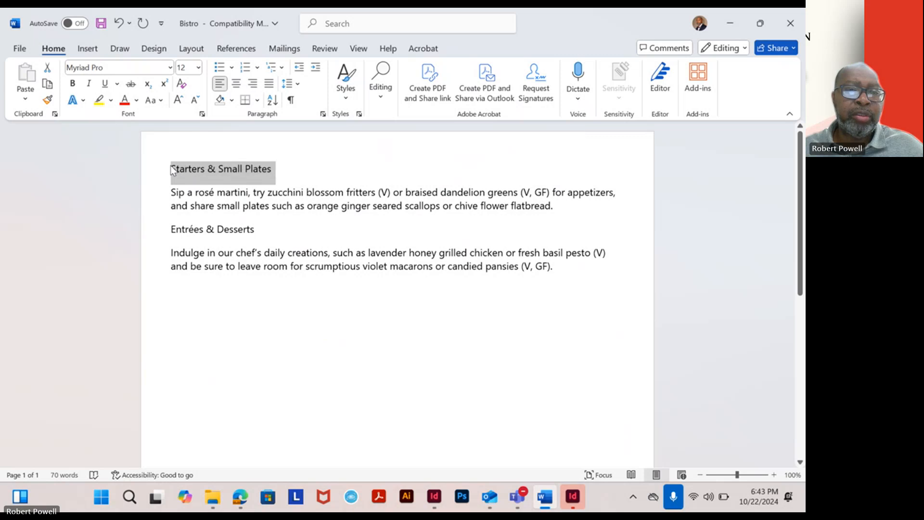
pyautogui.click(172, 169)
pyautogui.keyDown('shift'); pyautogui.click(611, 326); pyautogui.keyUp('shift')
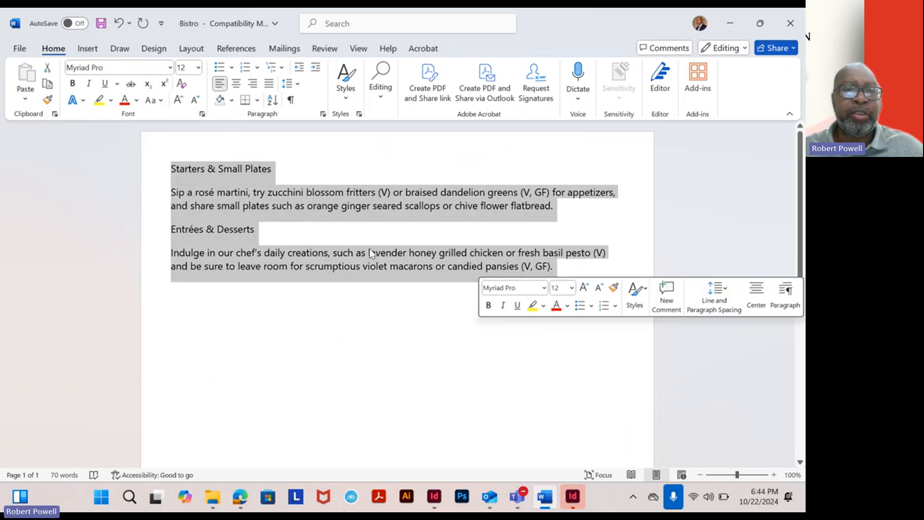
pyautogui.rightClick(223, 207)
pyautogui.click(266, 273)
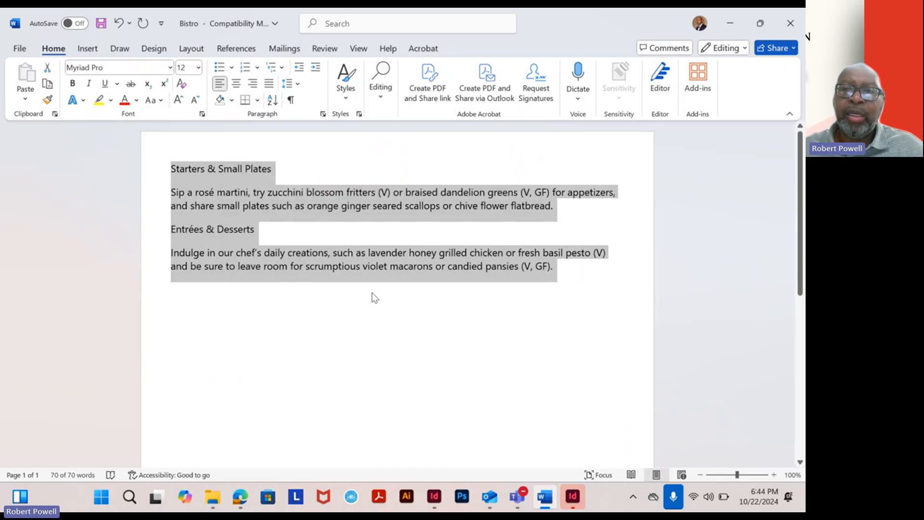
# Return to the 02_Start postcard in InDesign and paste the copied menu text into the empty left text frame.
pyautogui.click(729, 24)
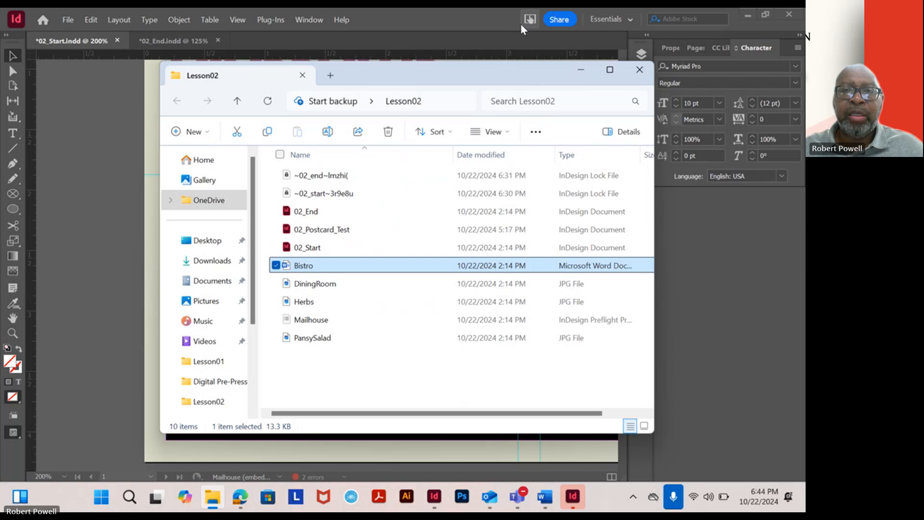
pyautogui.click(512, 21)
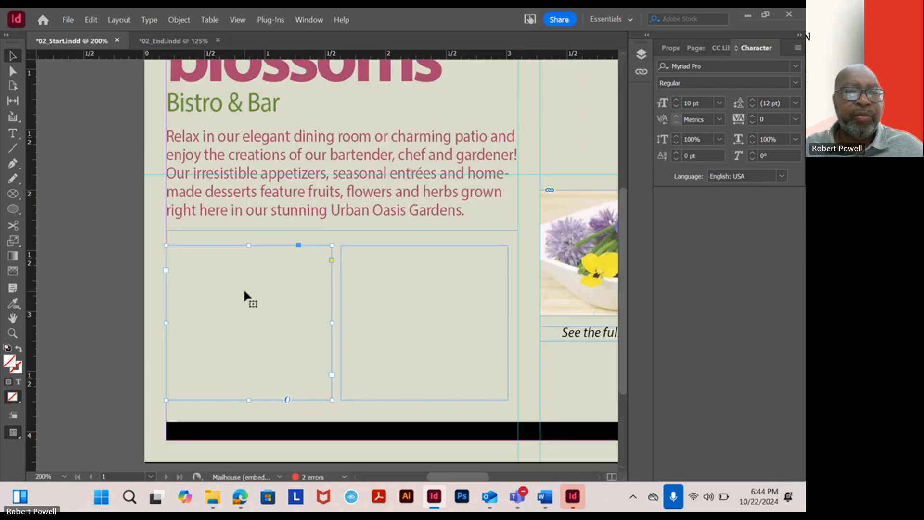
pyautogui.click(16, 132)
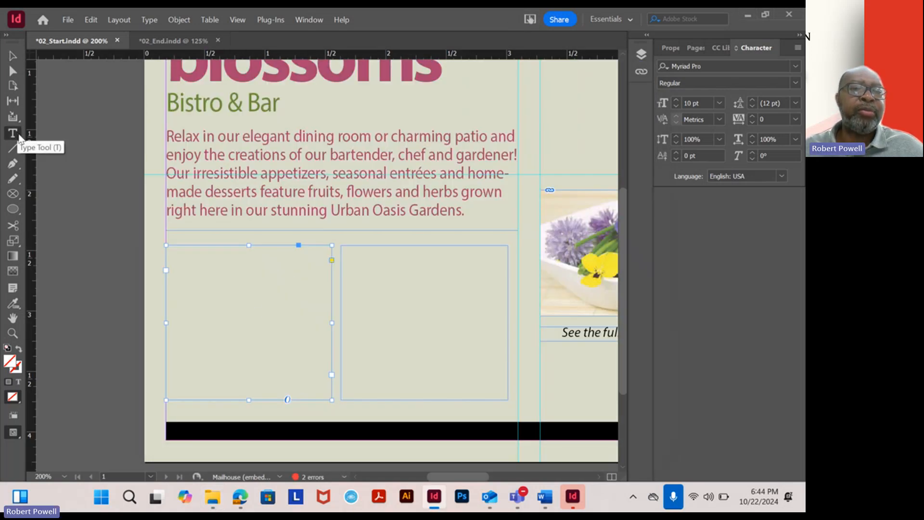
pyautogui.click(183, 263)
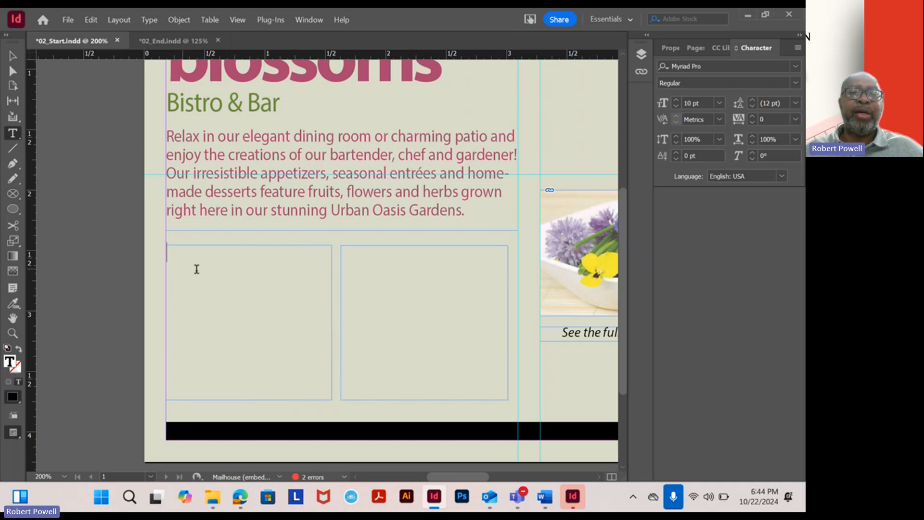
pyautogui.click(93, 21)
pyautogui.click(135, 92)
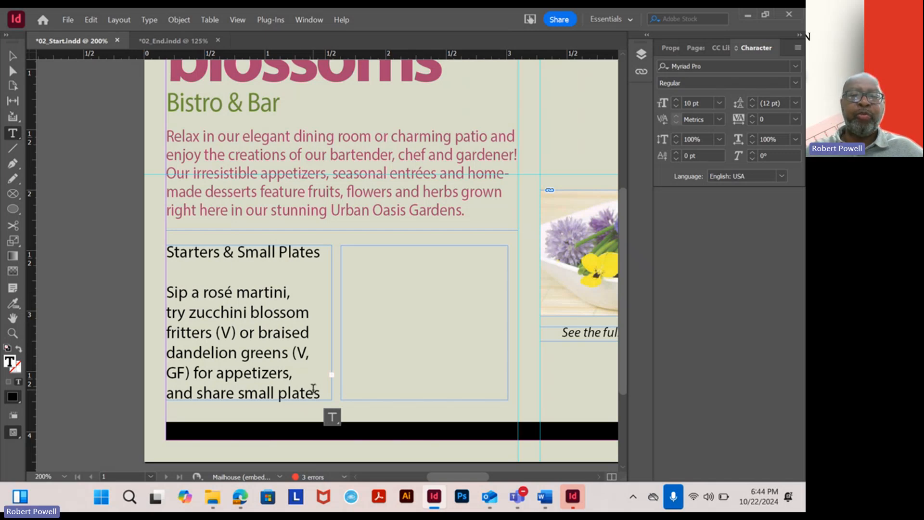
# Check the pasted menu text against the source text in the Bistro Word document and return to the postcard.
pyautogui.click(490, 501)
pyautogui.click(490, 500)
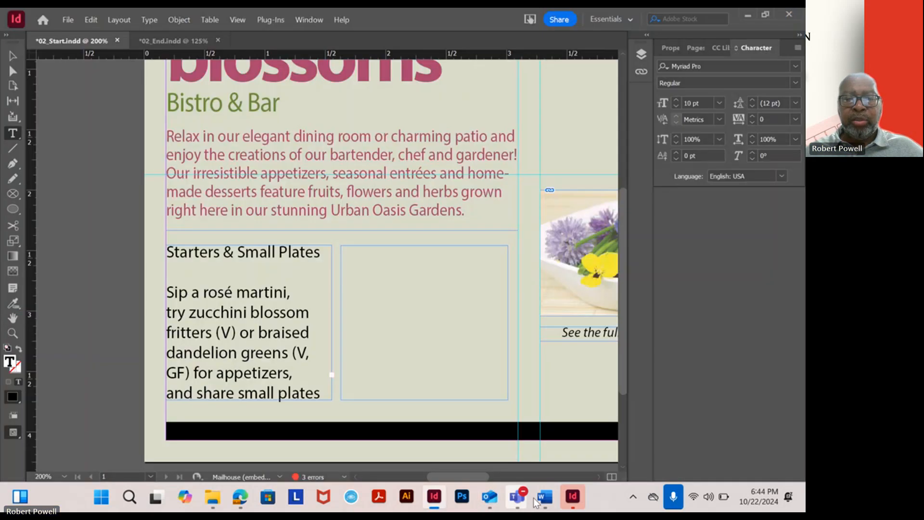
pyautogui.click(543, 499)
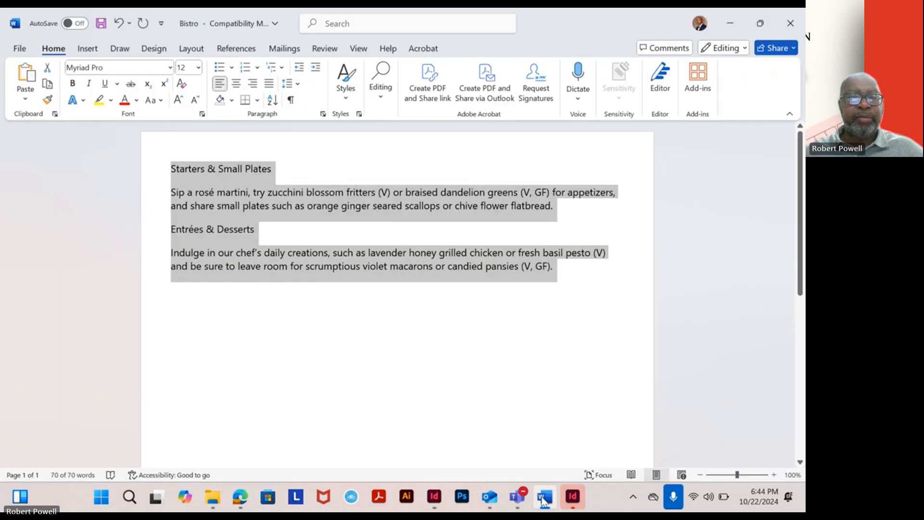
pyautogui.click(543, 500)
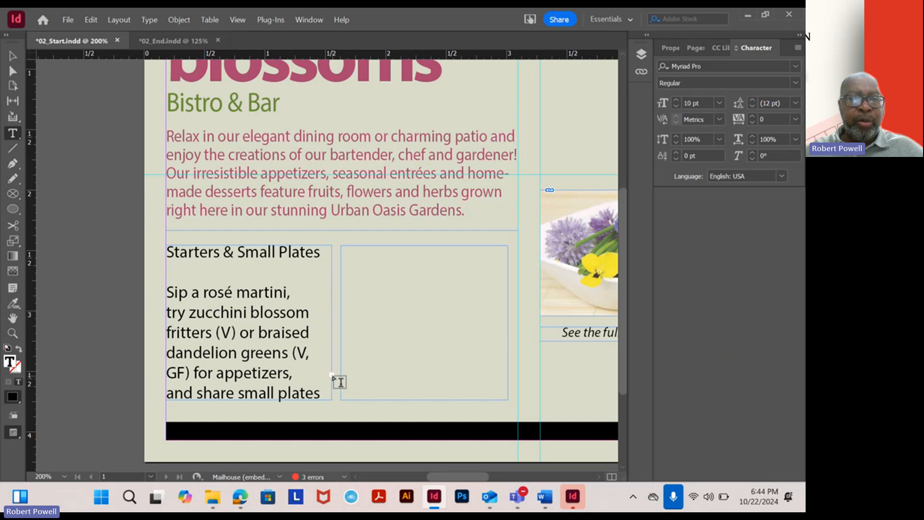
# Thread the overset menu text from the left text frame into the empty frame beside it.
pyautogui.press('Escape')
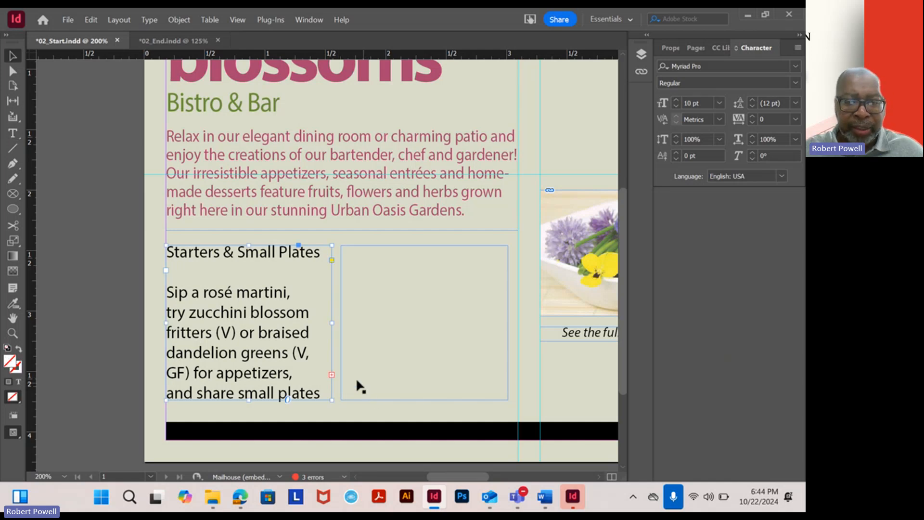
pyautogui.click(332, 375)
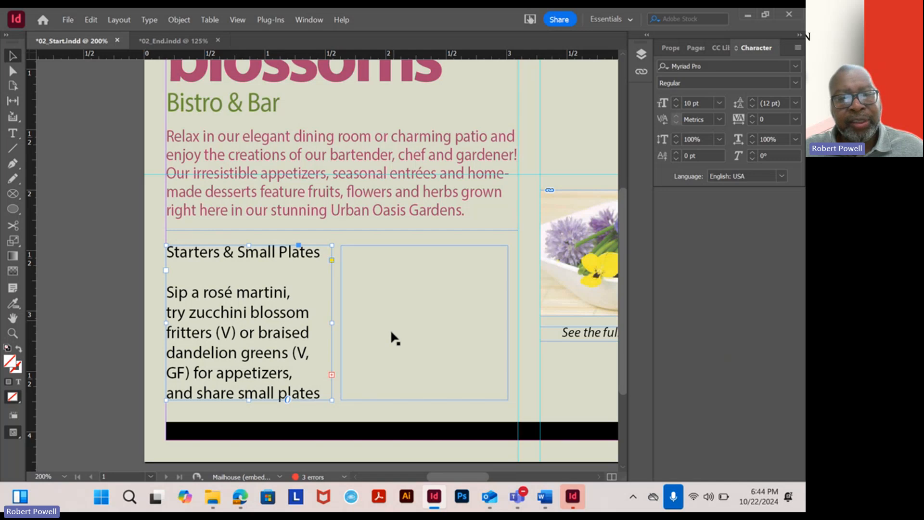
pyautogui.click(332, 374)
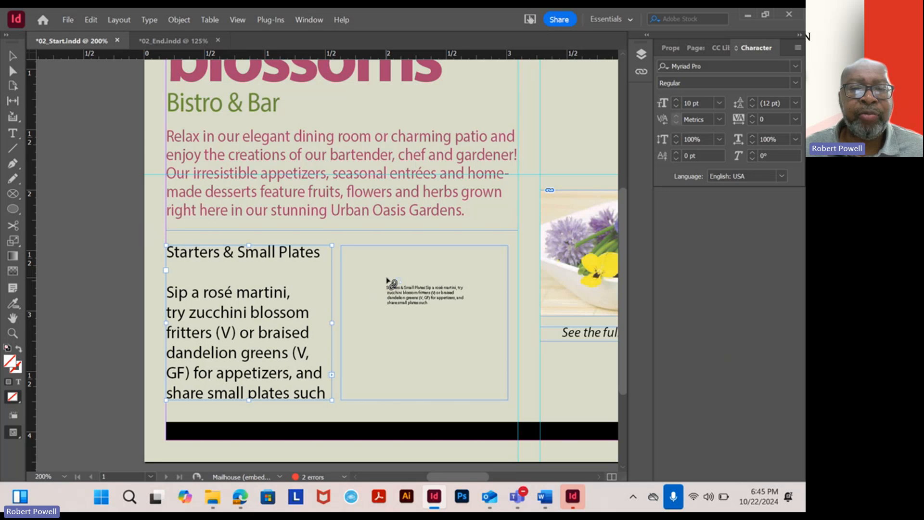
pyautogui.click(387, 281)
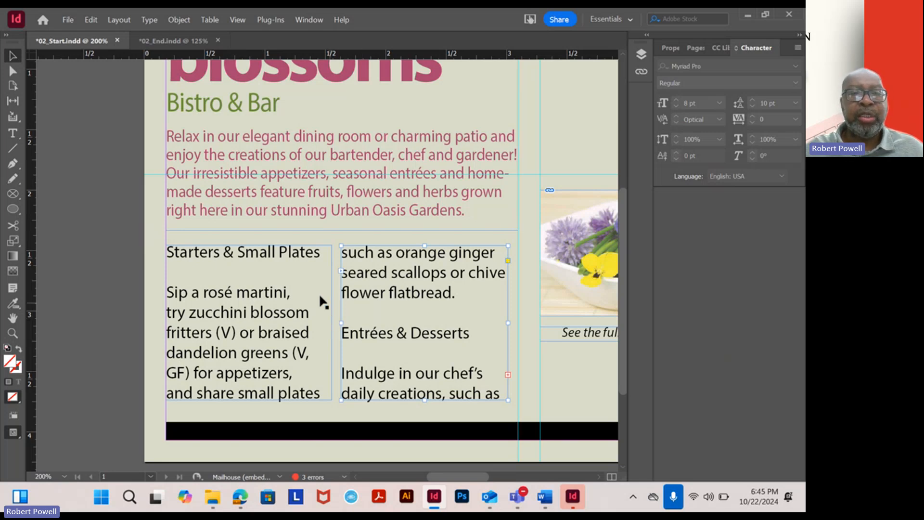
# Select all the menu text across the two threaded frames and reduce its font size to 8 pt.
pyautogui.click(13, 133)
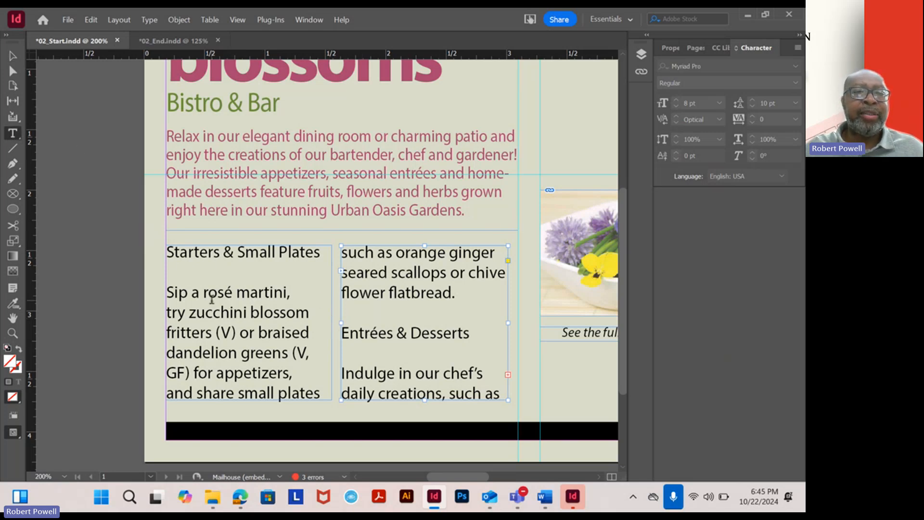
pyautogui.click(212, 298)
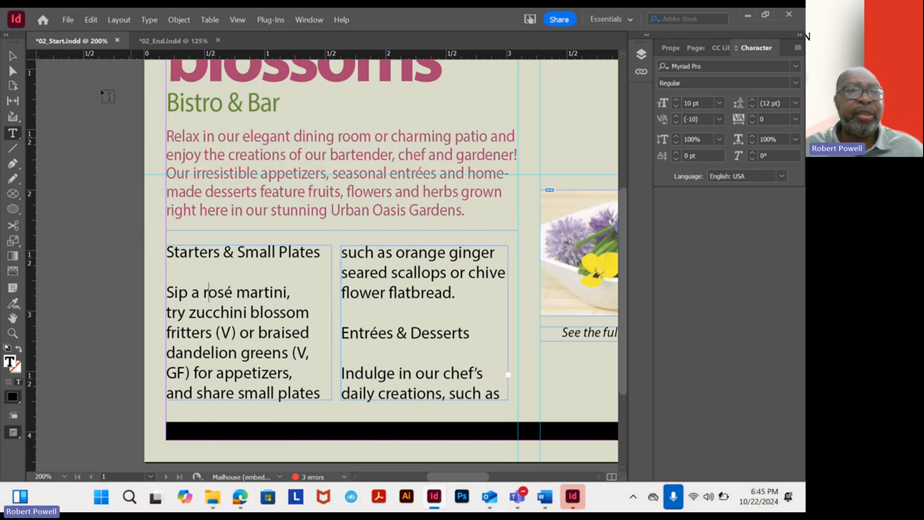
pyautogui.click(89, 21)
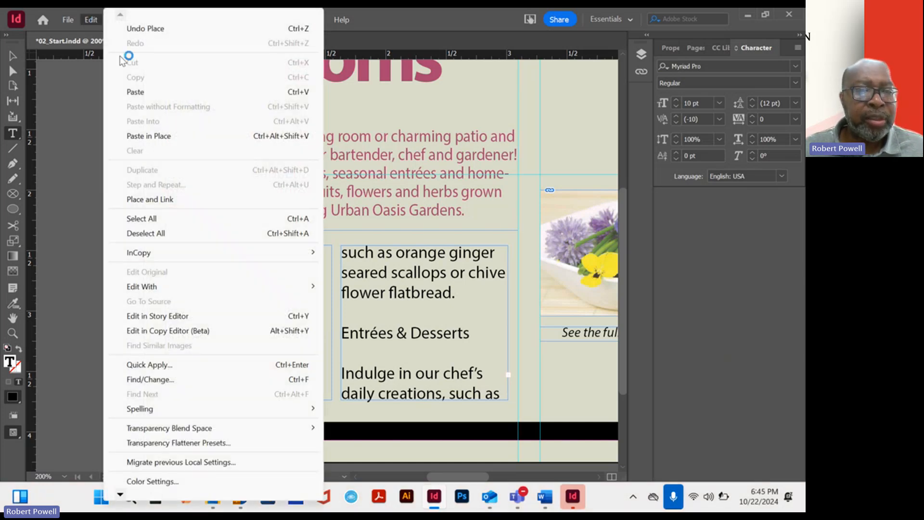
pyautogui.click(150, 219)
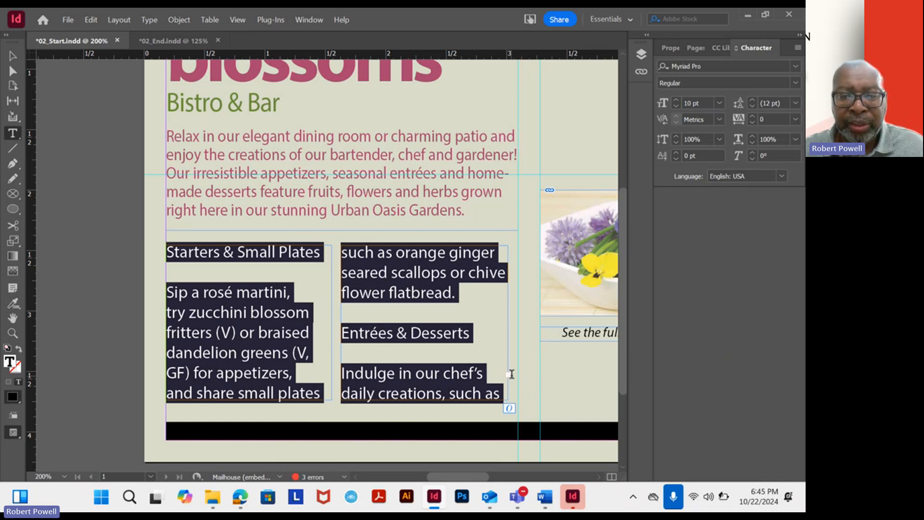
pyautogui.click(719, 103)
pyautogui.click(710, 158)
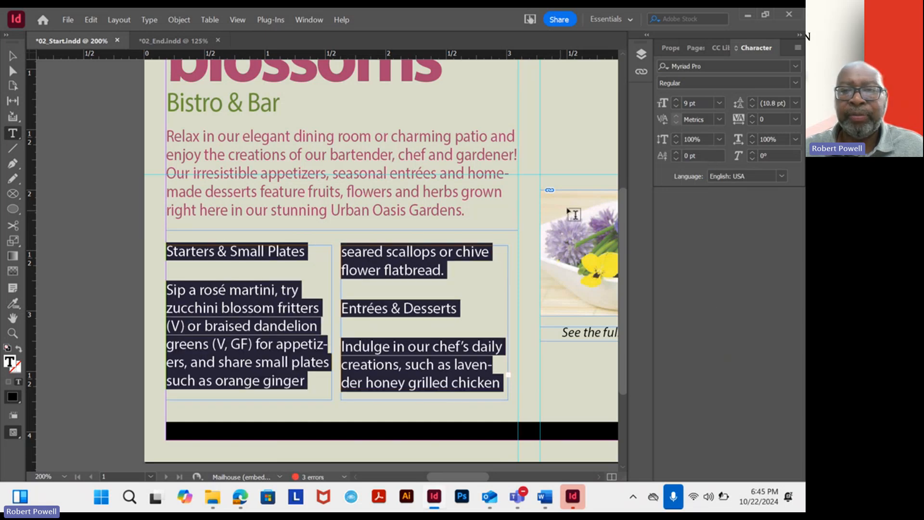
pyautogui.click(720, 103)
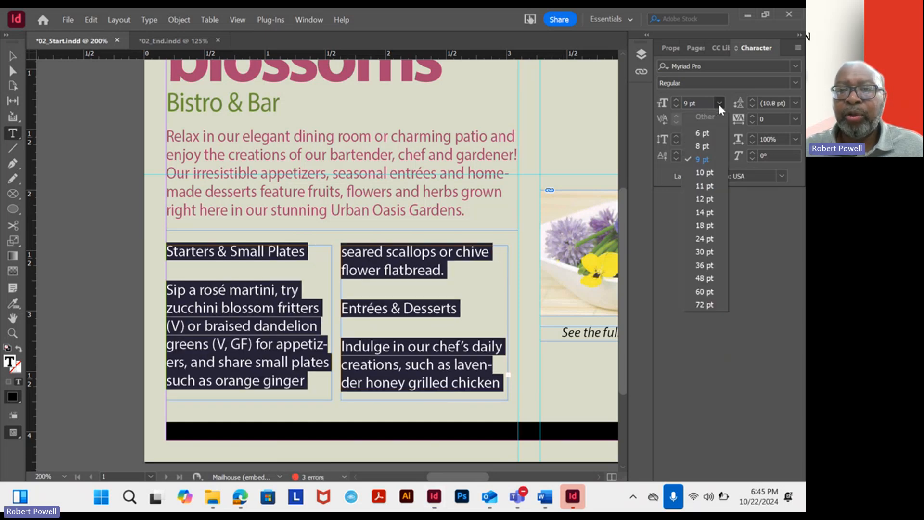
pyautogui.click(712, 146)
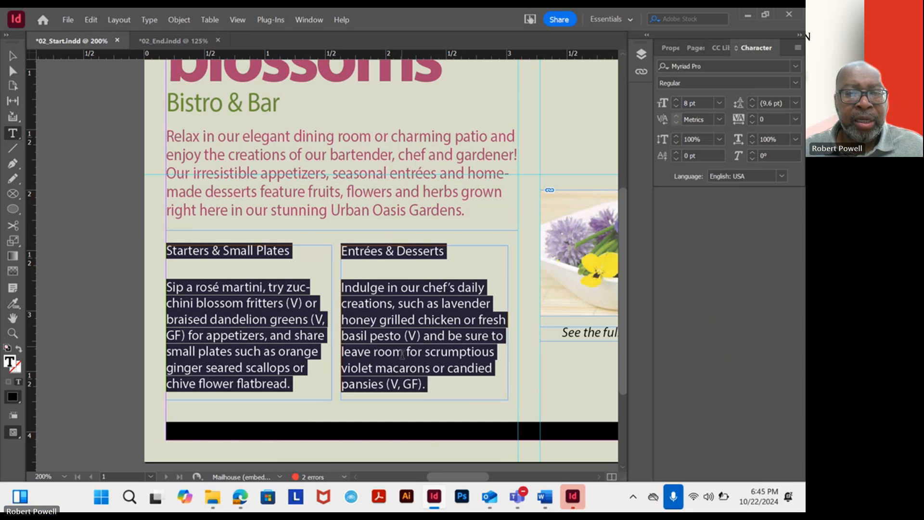
pyautogui.click(400, 305)
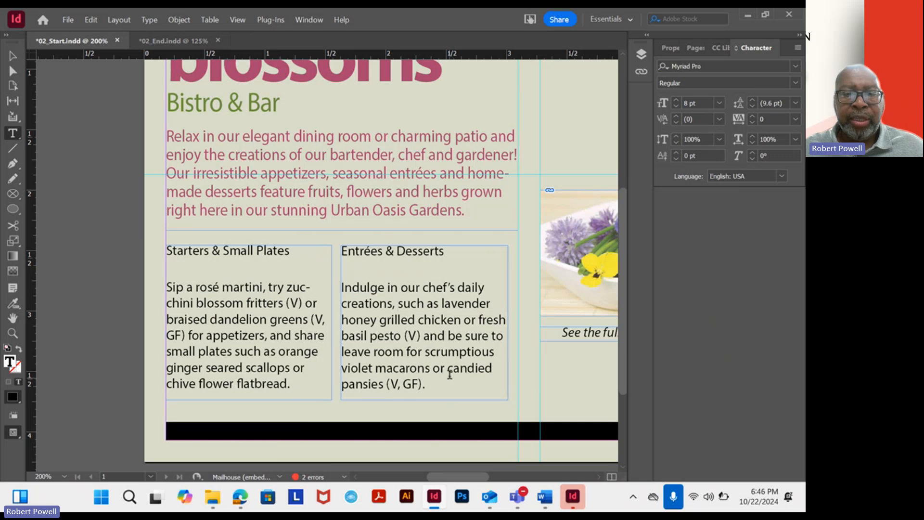
pyautogui.press('Escape')
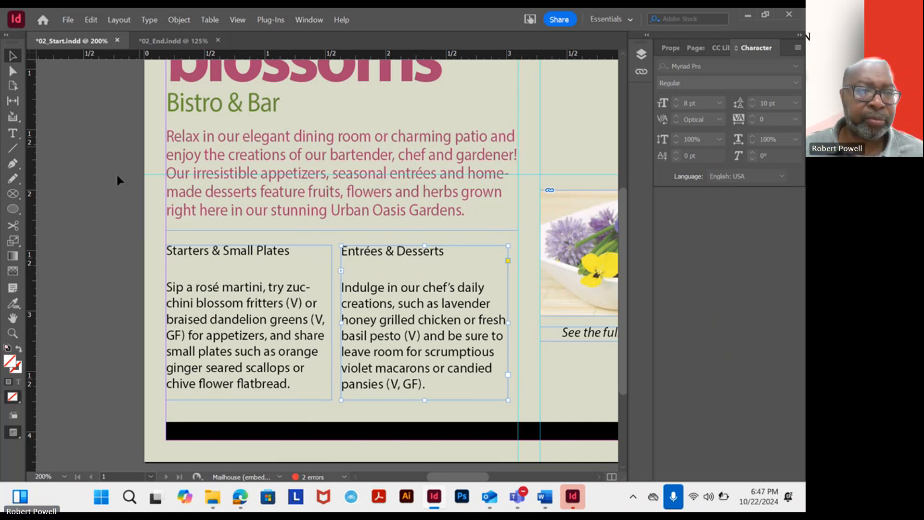
# Copy the hex code of the green text fill from the "Bistro & Bar" tagline, leaving its color as is.
pyautogui.click(14, 134)
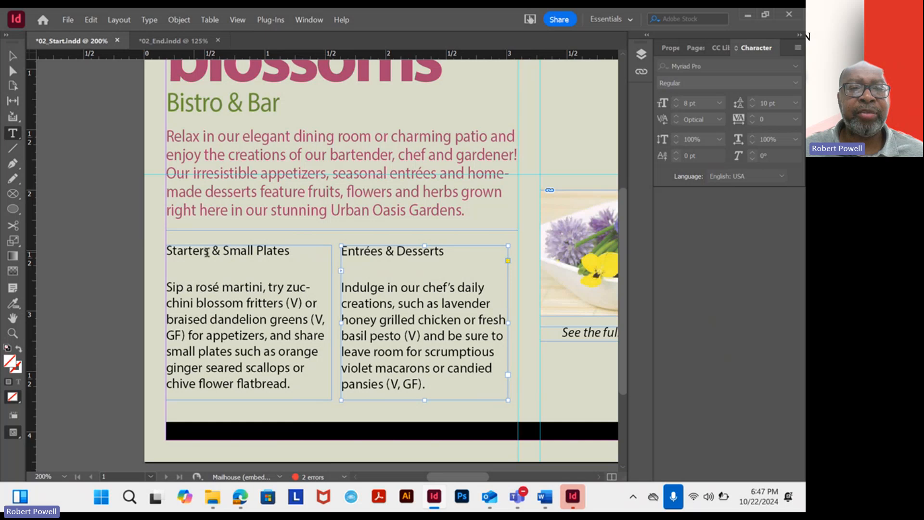
pyautogui.click(223, 107)
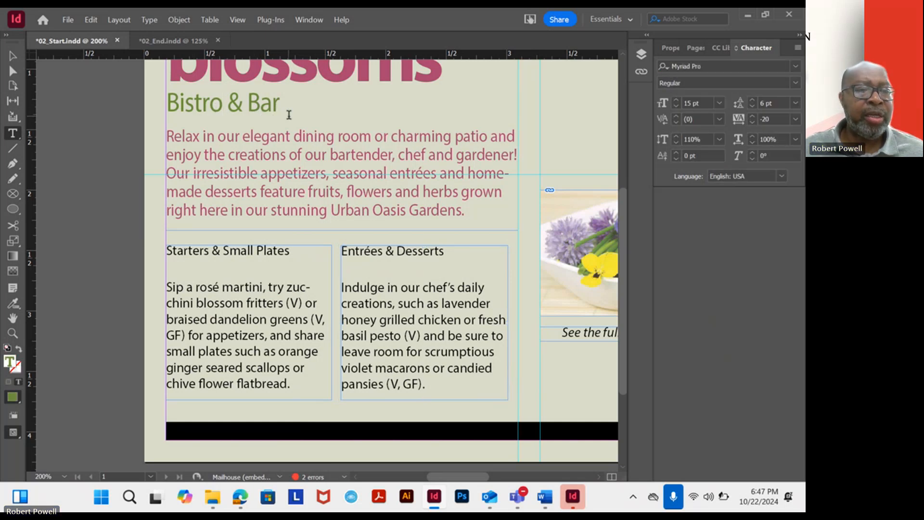
pyautogui.moveTo(280, 103); pyautogui.dragTo(168, 100)
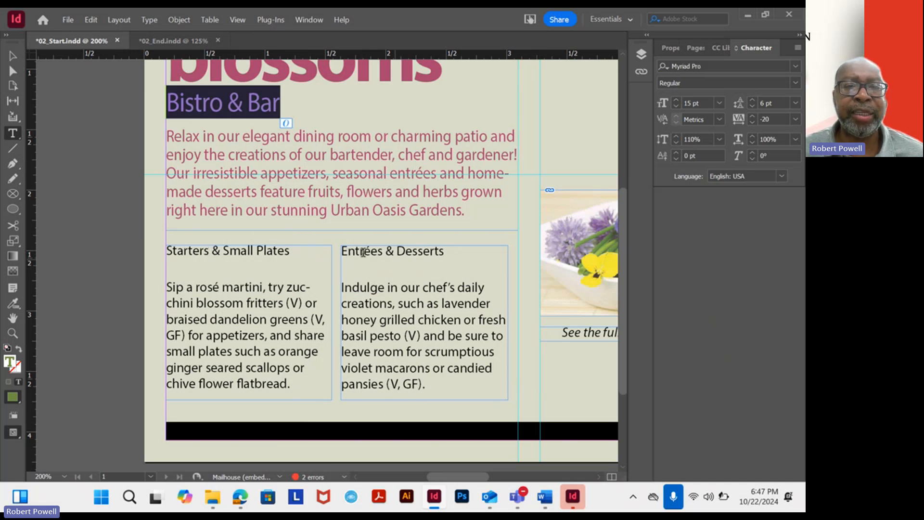
pyautogui.click(252, 102)
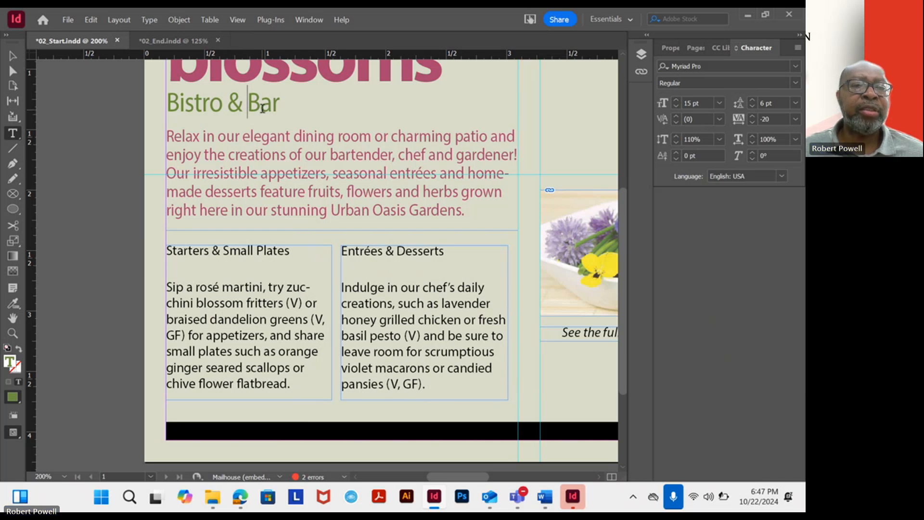
pyautogui.moveTo(279, 104); pyautogui.dragTo(166, 109)
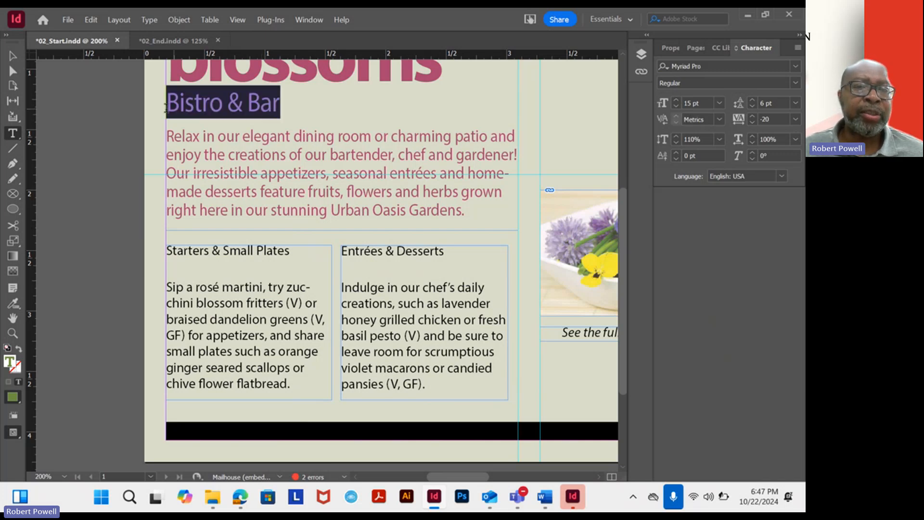
pyautogui.click(198, 106)
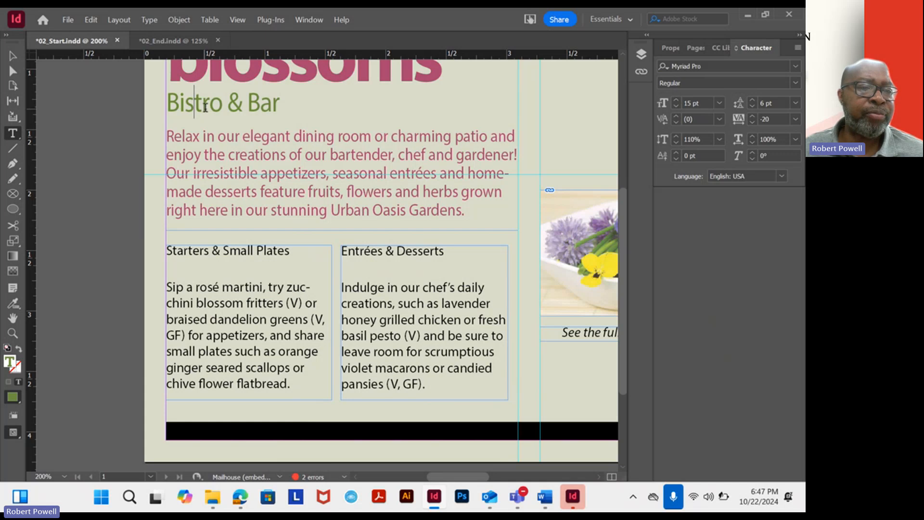
pyautogui.moveTo(210, 107); pyautogui.dragTo(179, 107)
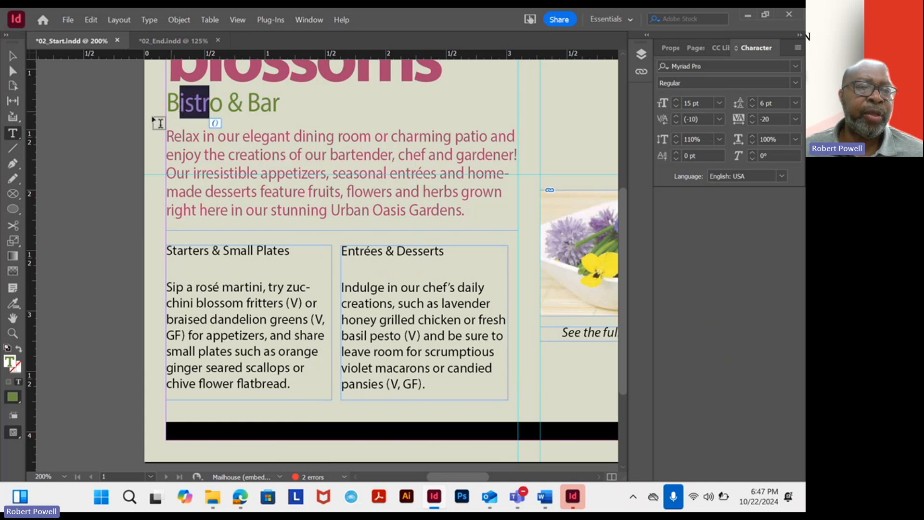
pyautogui.doubleClick(10, 362)
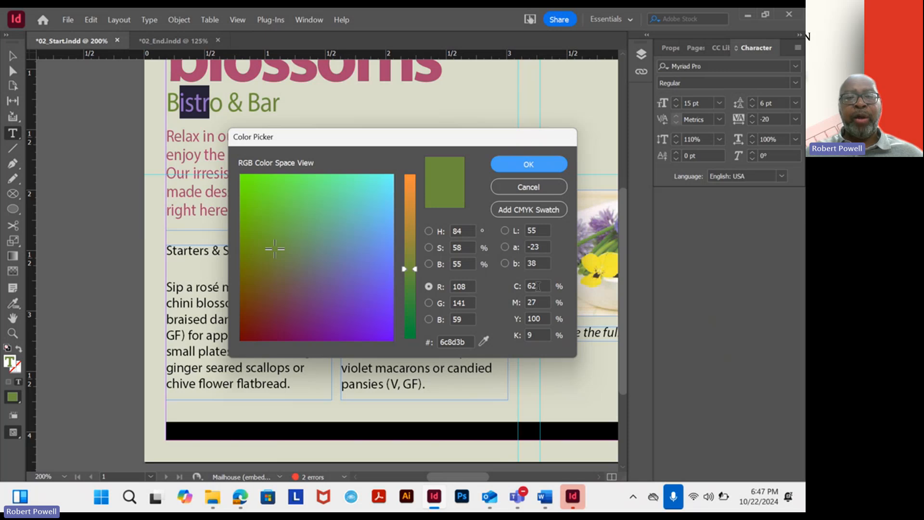
pyautogui.click(468, 343)
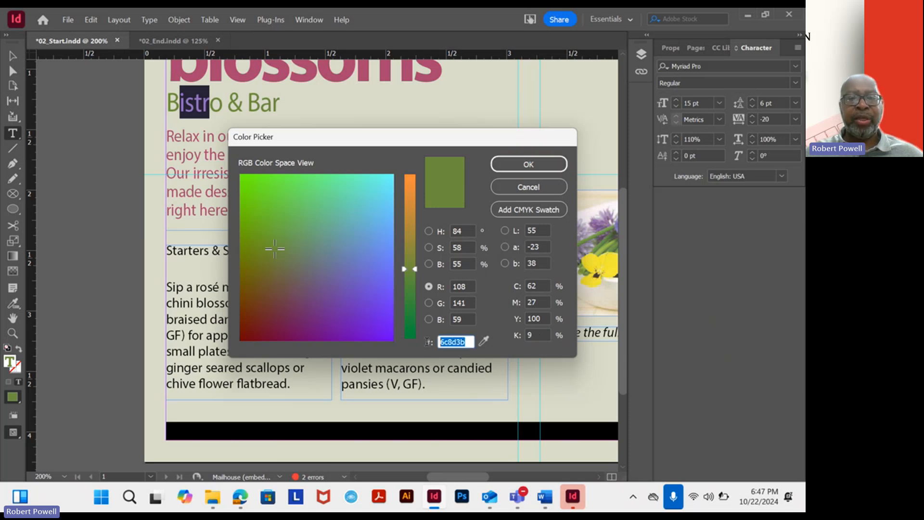
pyautogui.rightClick(459, 343)
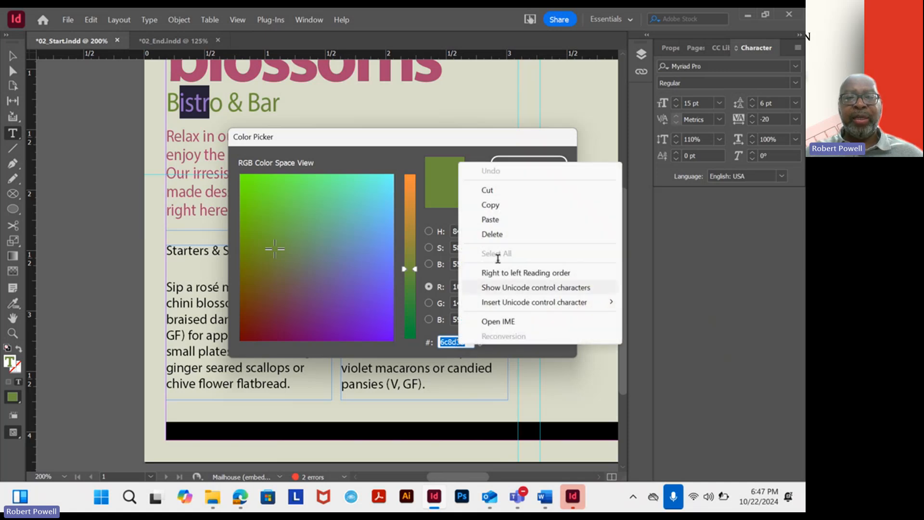
pyautogui.click(498, 206)
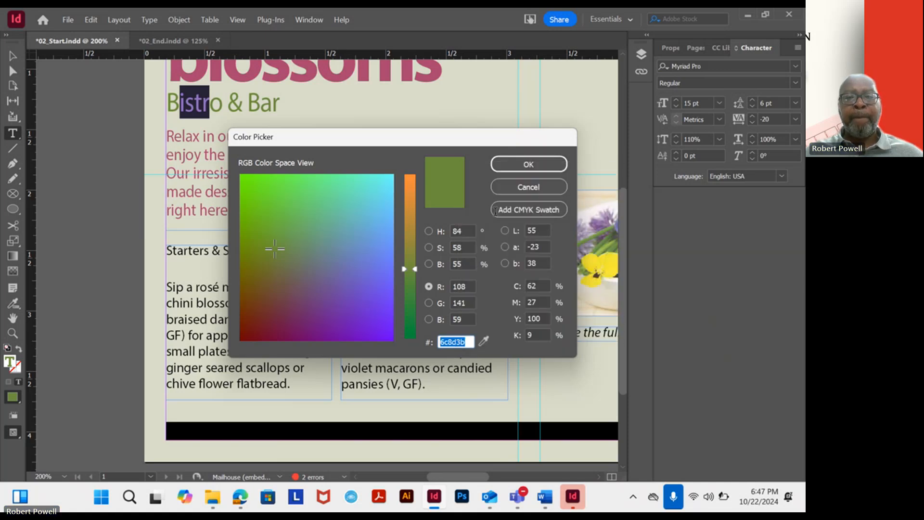
pyautogui.click(529, 188)
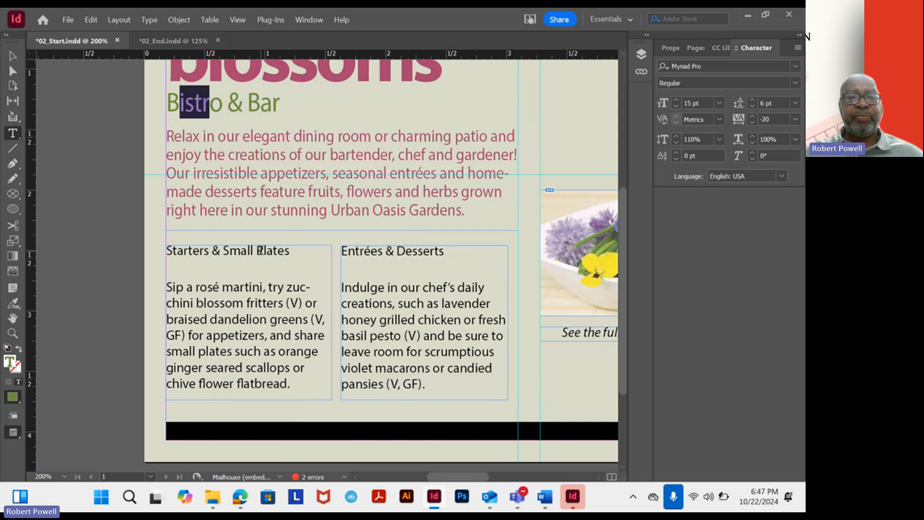
# Set the text fill of the "Starters & Small Plates" heading to the copied green, hex 6c8d3b.
pyautogui.moveTo(298, 251); pyautogui.dragTo(166, 252)
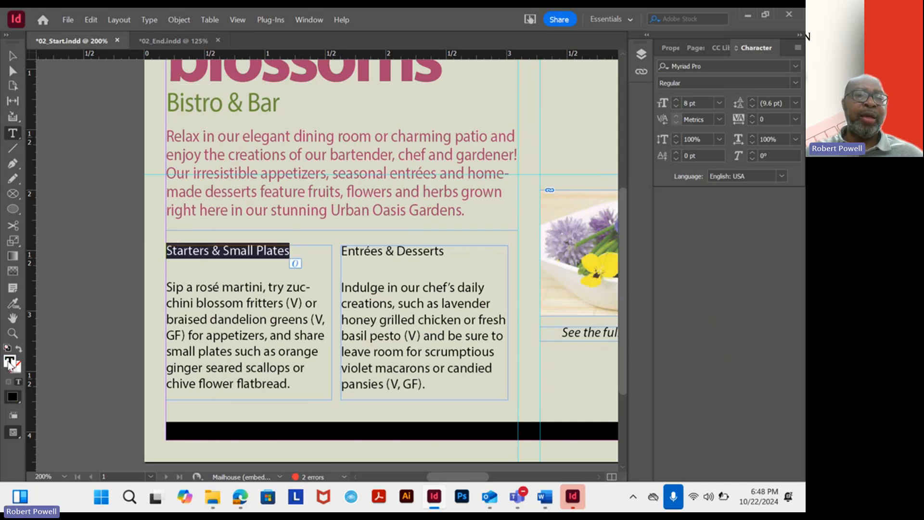
pyautogui.doubleClick(10, 363)
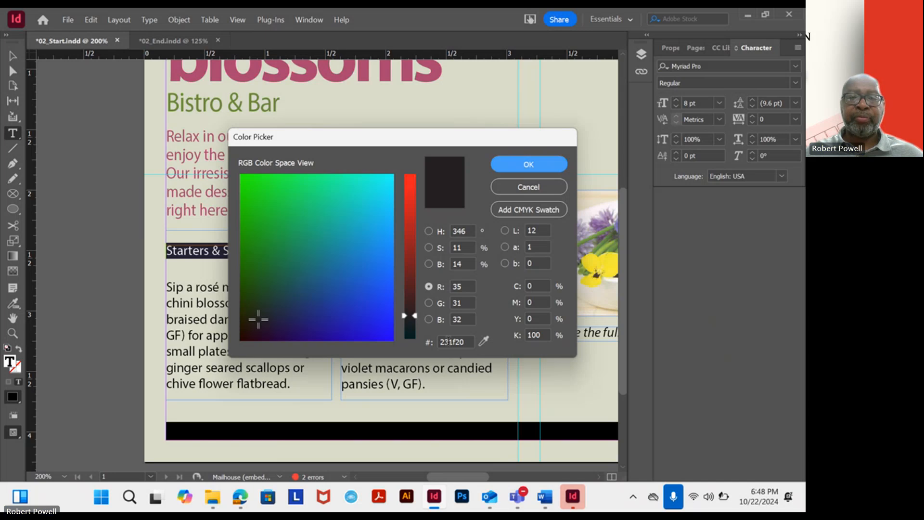
pyautogui.moveTo(465, 343); pyautogui.dragTo(412, 340)
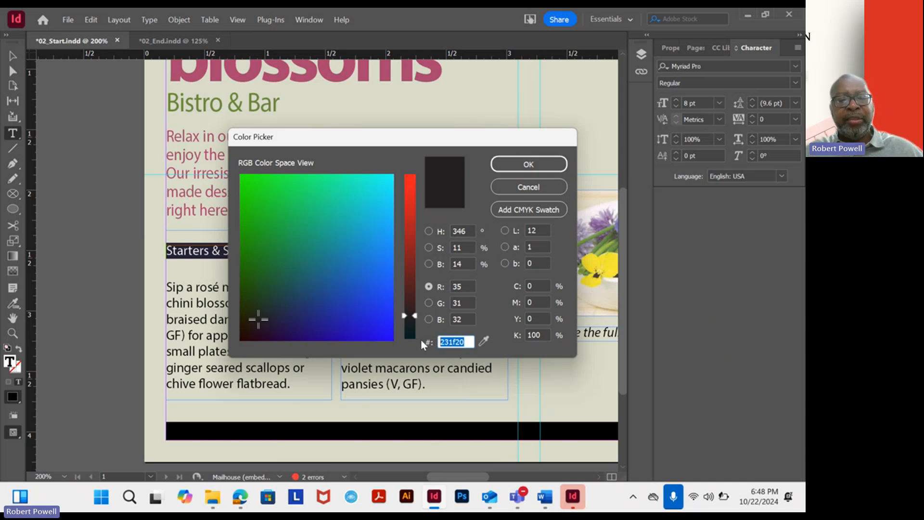
pyautogui.write('v')
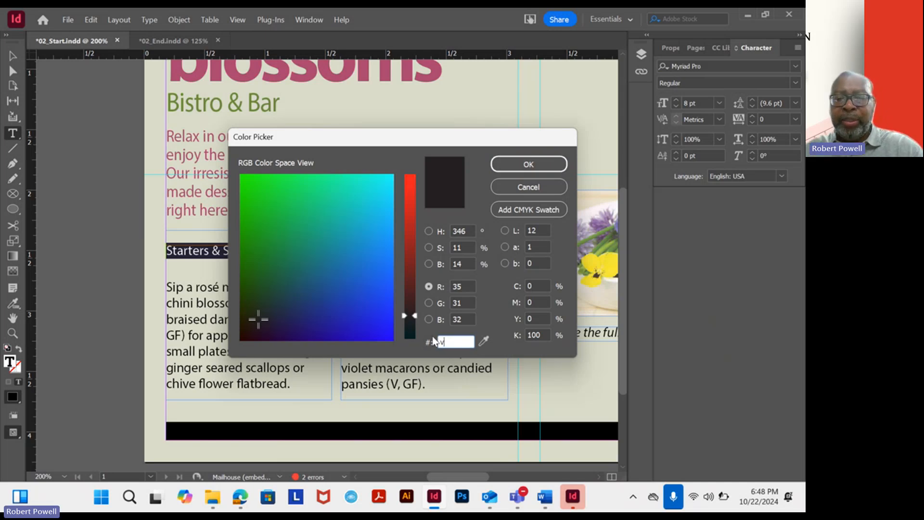
pyautogui.press('BackSpace')
pyautogui.hotkey('ctrl', 'v')
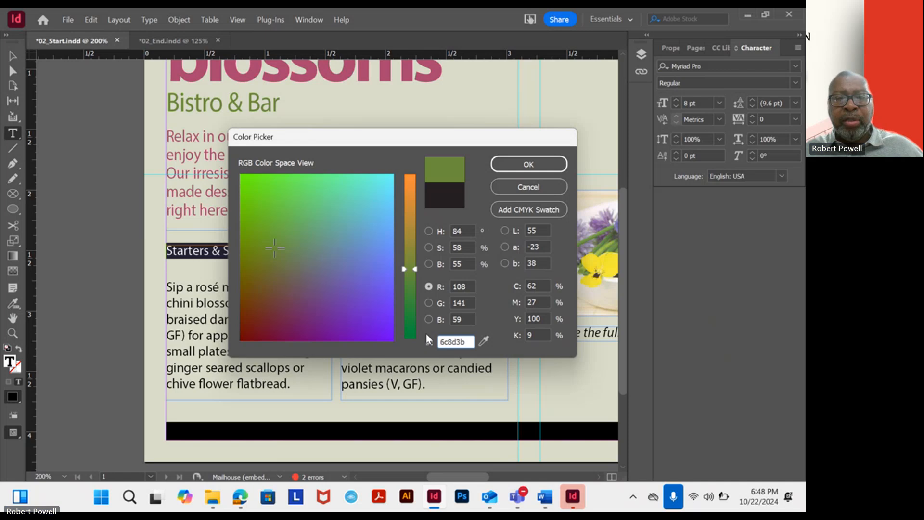
pyautogui.click(529, 165)
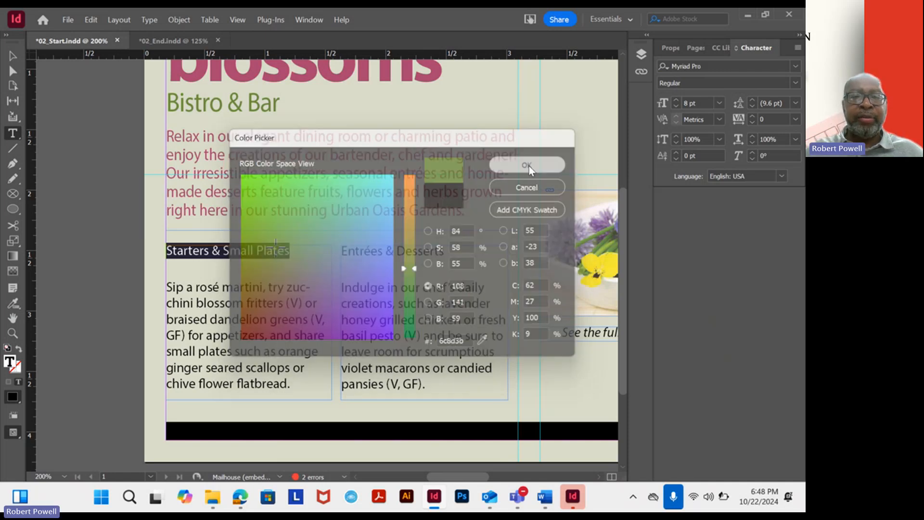
pyautogui.click(301, 284)
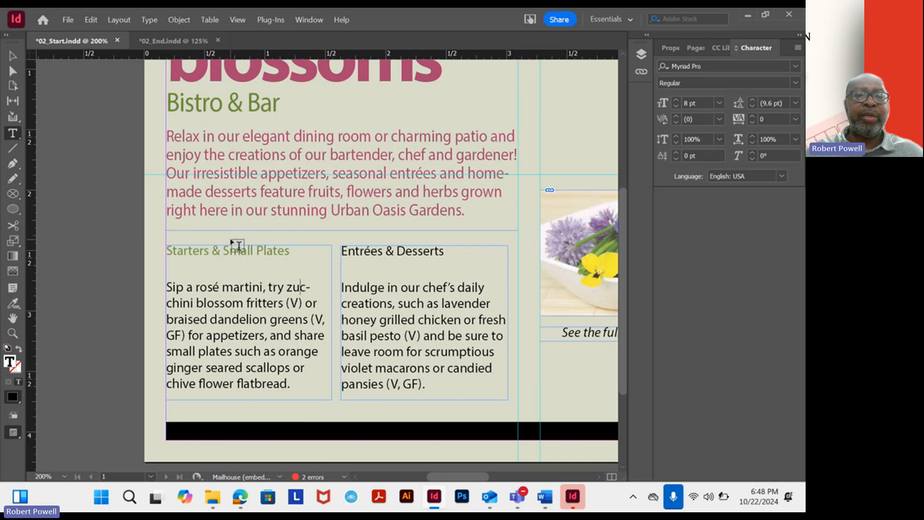
# Set the text fill of the "Entrées & Desserts" heading to the copied green, hex 6c8d3b.
pyautogui.moveTo(457, 258); pyautogui.dragTo(333, 262)
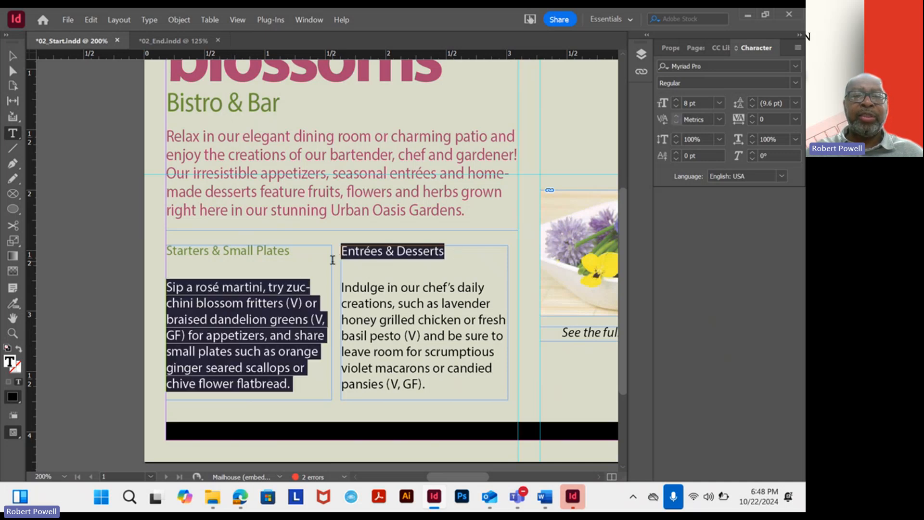
pyautogui.click(446, 252)
pyautogui.moveTo(447, 253); pyautogui.dragTo(341, 252)
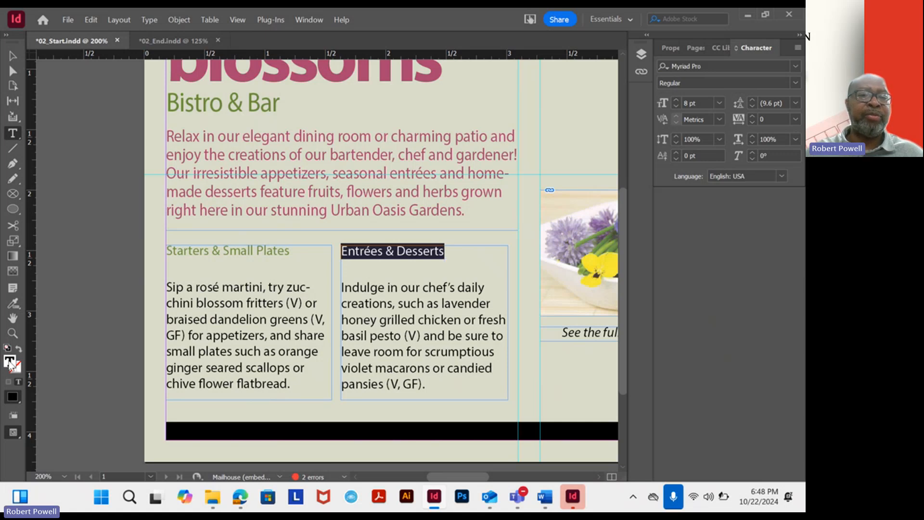
pyautogui.doubleClick(10, 364)
pyautogui.moveTo(468, 341); pyautogui.dragTo(431, 340)
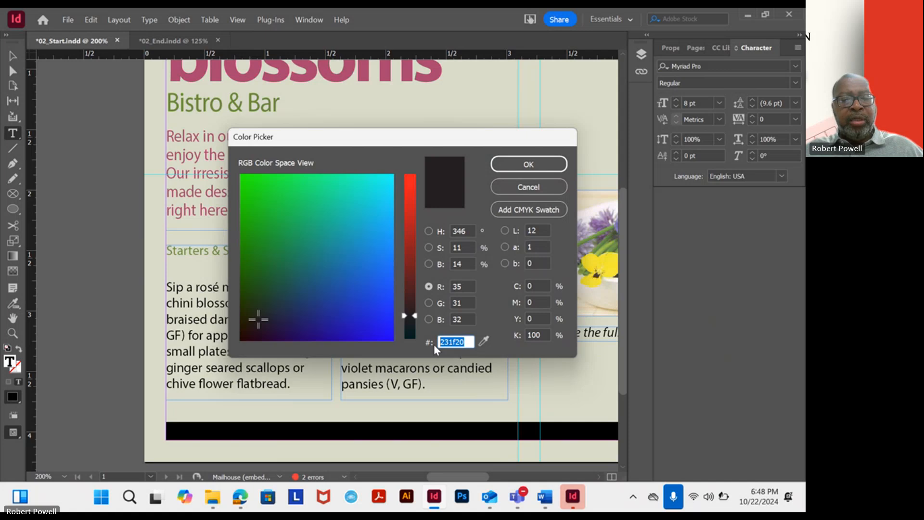
pyautogui.hotkey('ctrl', 'v')
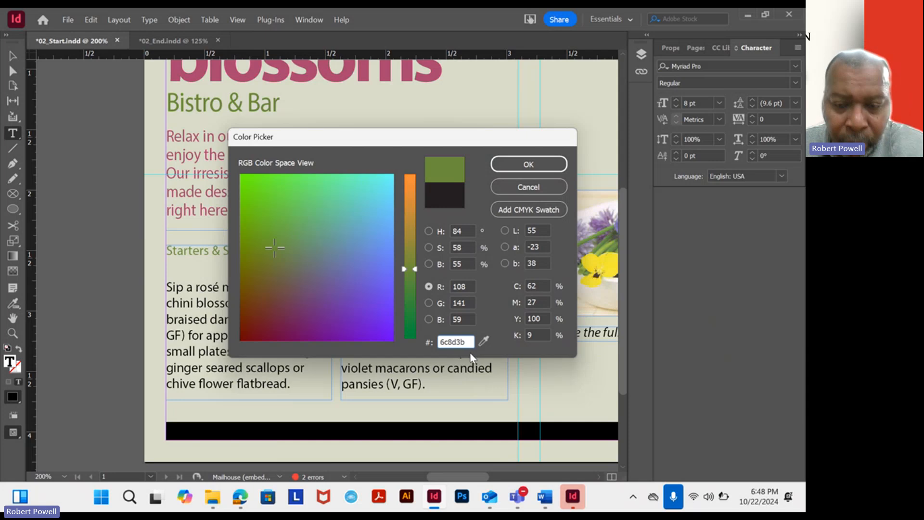
pyautogui.click(541, 166)
pyautogui.click(429, 270)
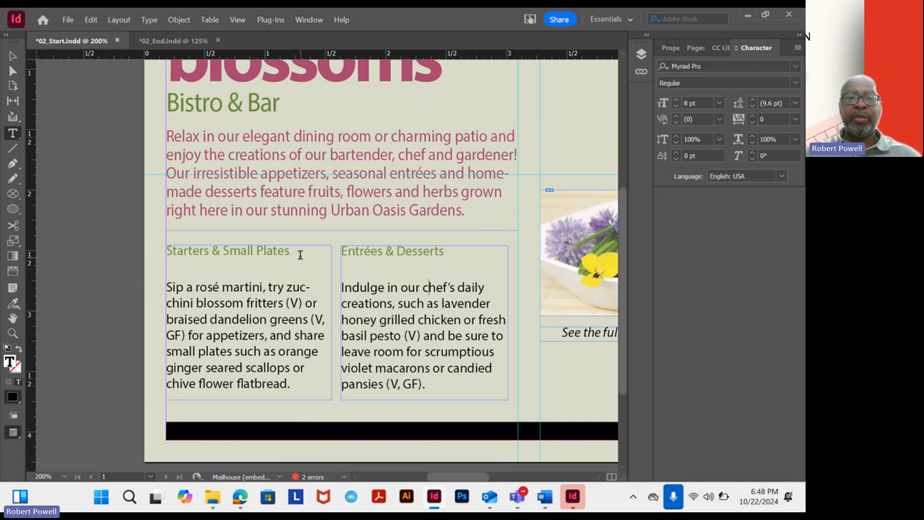
# Set the "Starters & Small Plates" and "Entrées & Desserts" headings to the Bold font style.
pyautogui.moveTo(294, 251); pyautogui.dragTo(168, 260)
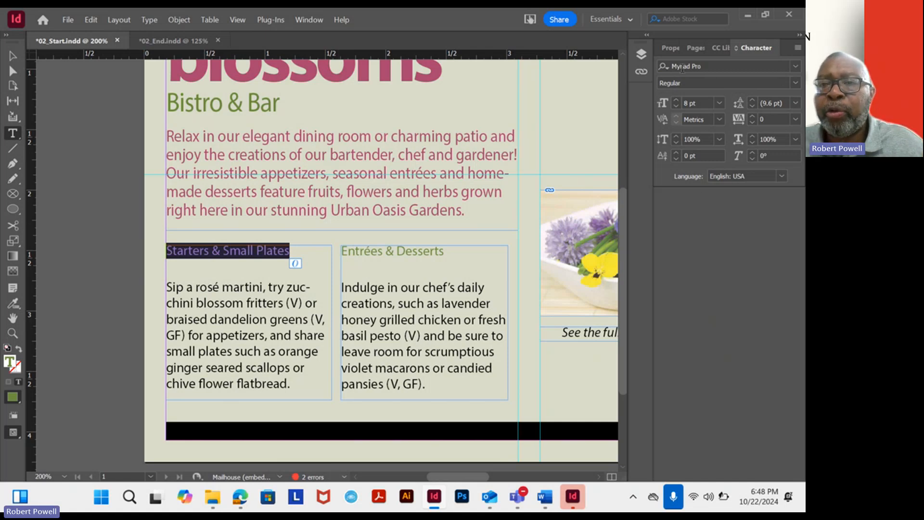
pyautogui.click(795, 82)
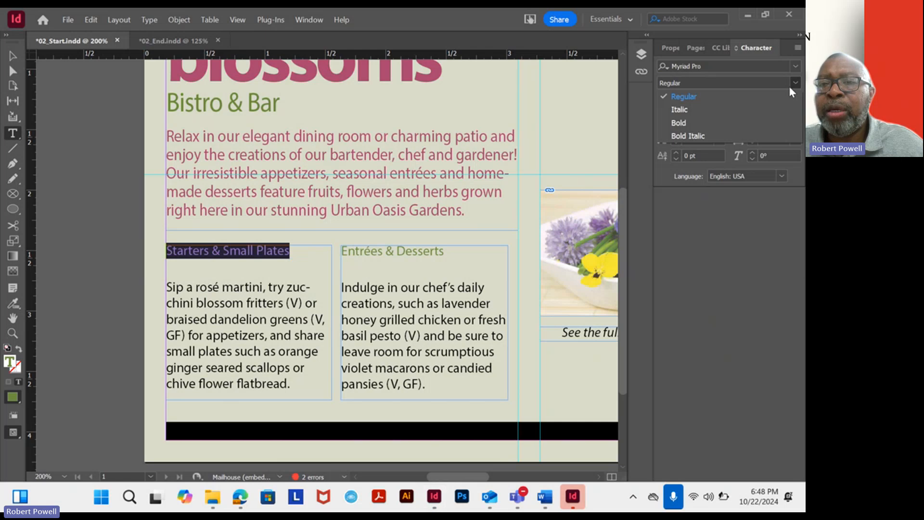
pyautogui.click(684, 122)
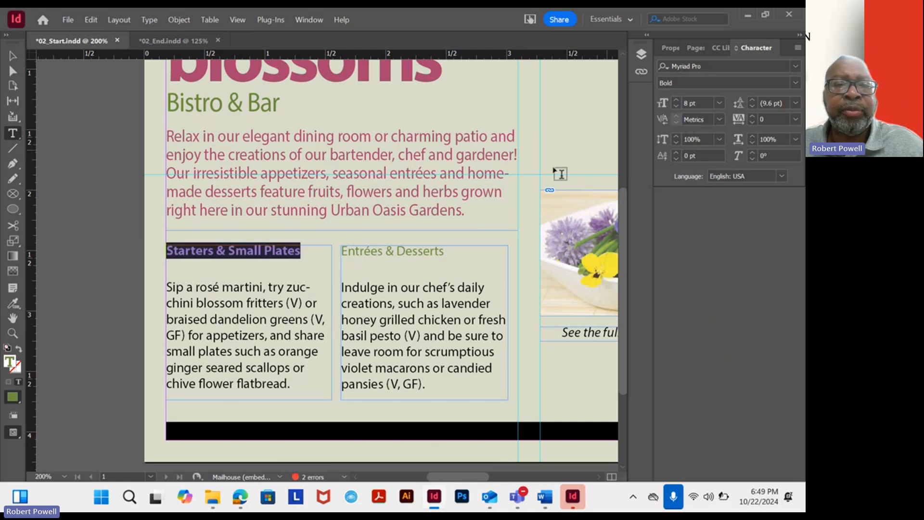
pyautogui.click(437, 259)
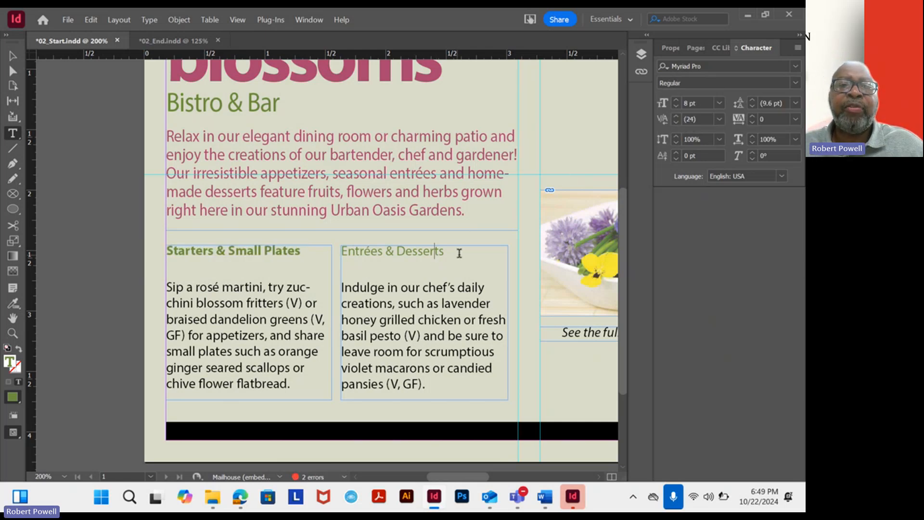
pyautogui.moveTo(458, 252); pyautogui.dragTo(341, 252)
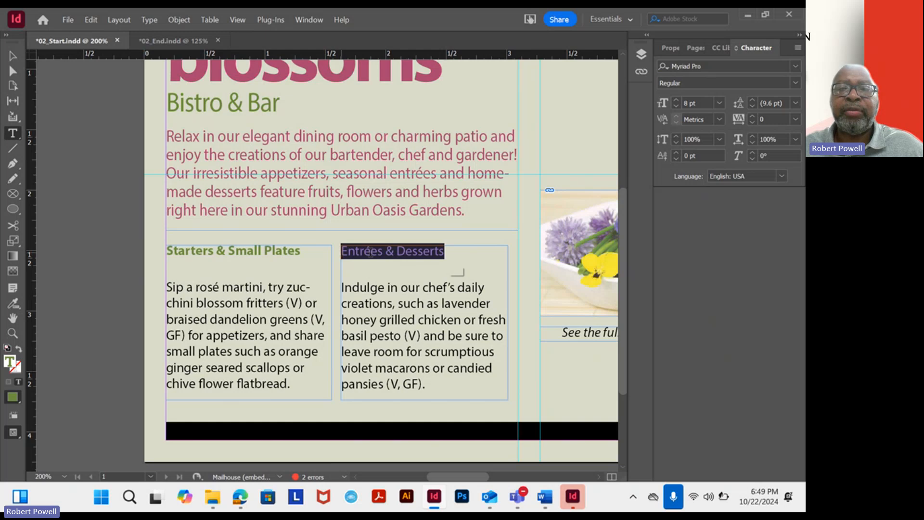
pyautogui.click(794, 83)
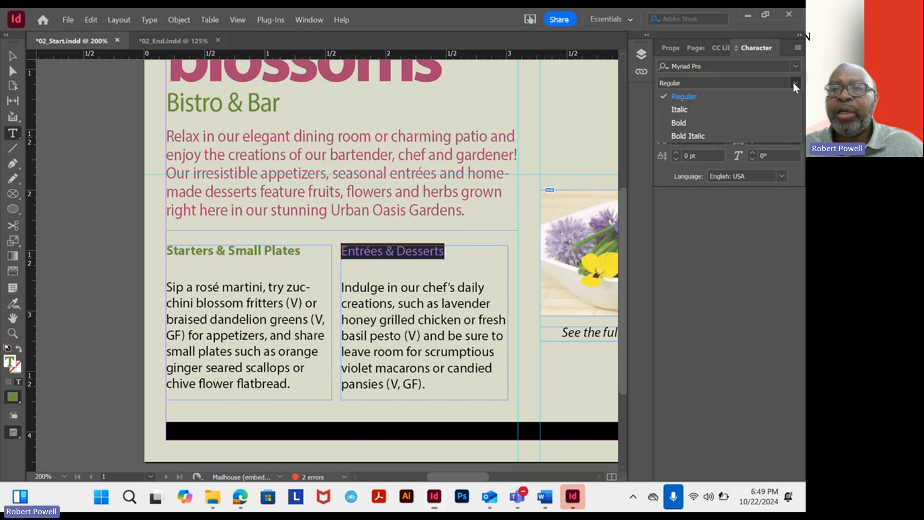
pyautogui.click(702, 118)
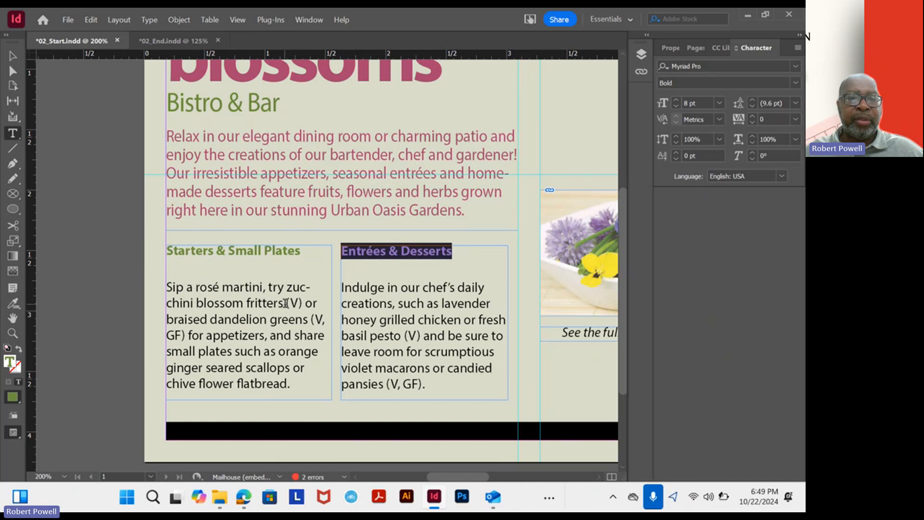
# Set the dietary codes "(V)" and "(V, GF)" in the Starters & Small Plates paragraph to Italic.
pyautogui.moveTo(286, 304); pyautogui.dragTo(303, 303)
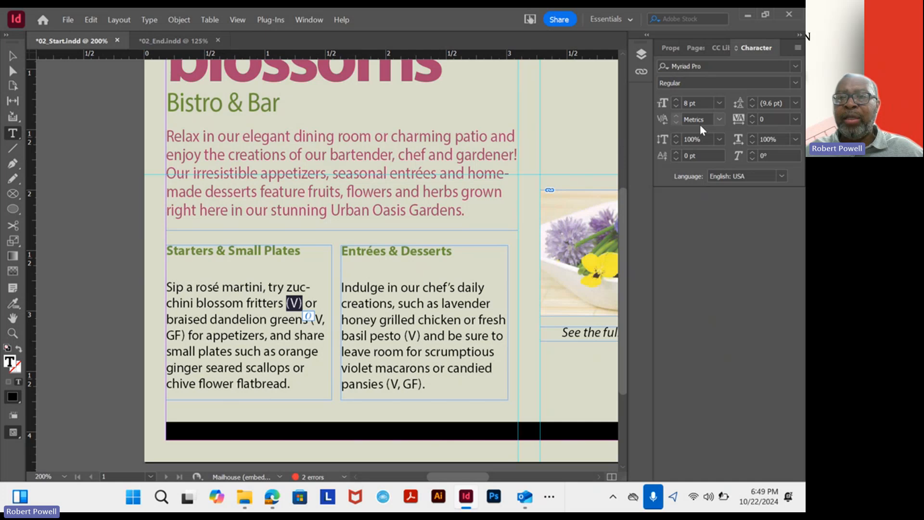
pyautogui.click(797, 83)
pyautogui.press('Escape')
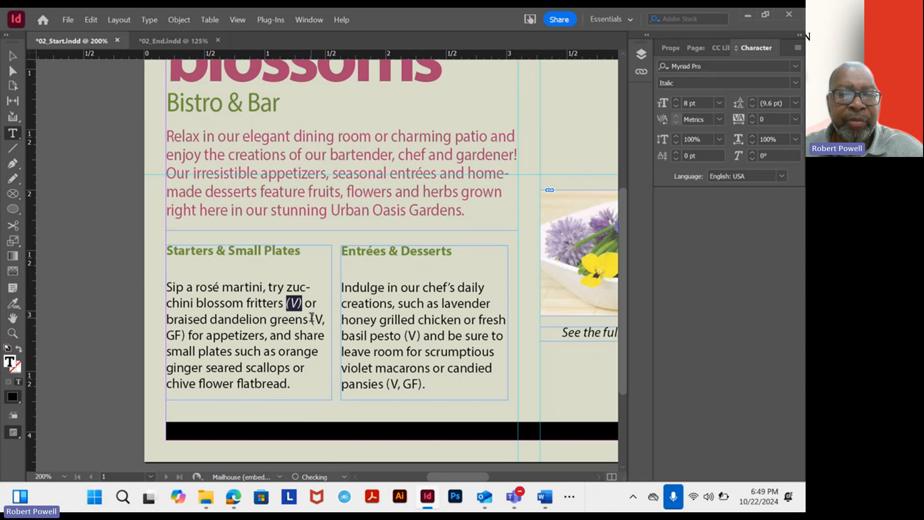
pyautogui.moveTo(312, 318); pyautogui.dragTo(190, 336)
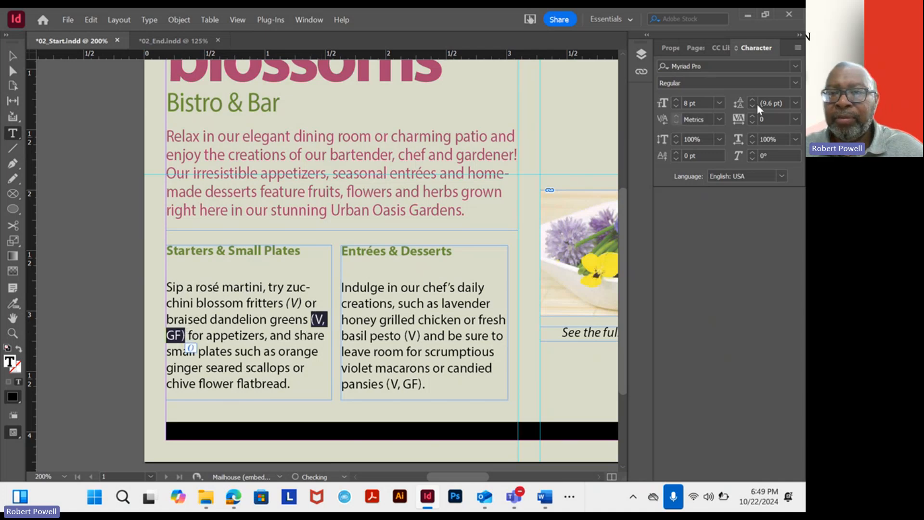
pyautogui.click(795, 84)
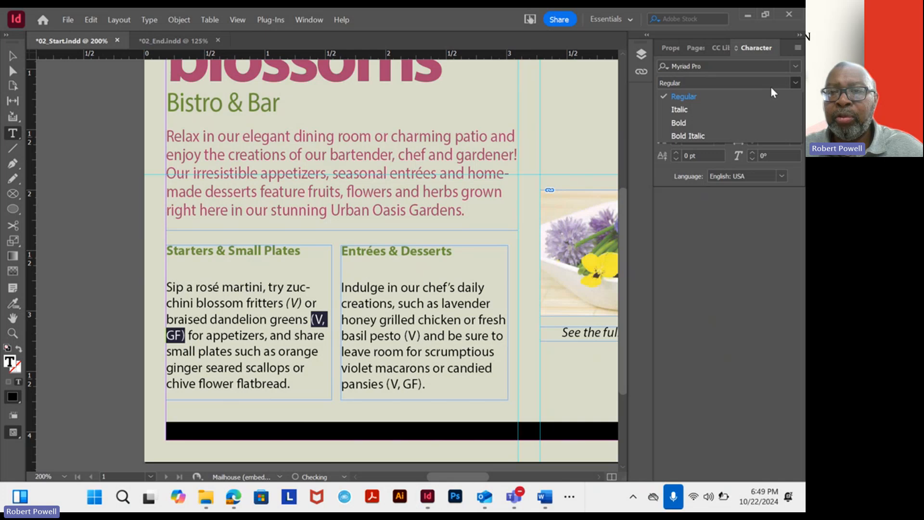
pyautogui.click(697, 111)
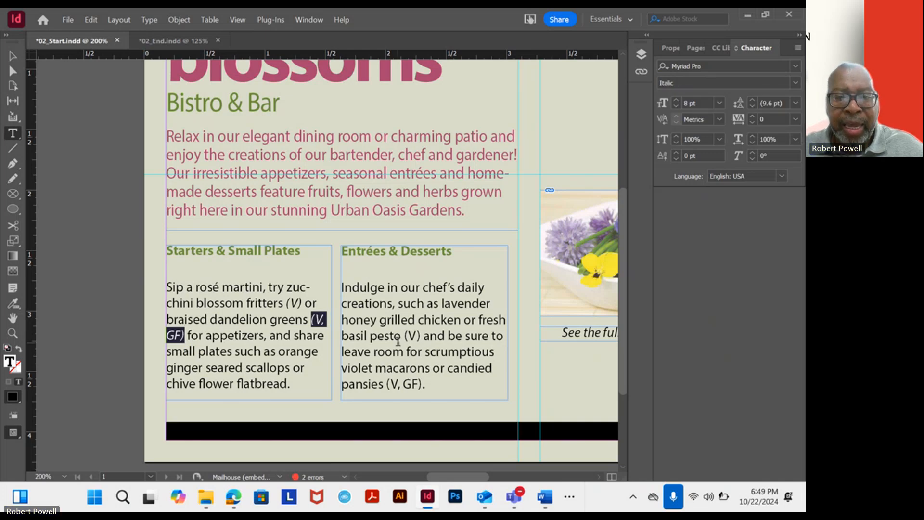
# Set the dietary codes "(V)" and "(V, GF)." in the Entrées & Desserts paragraph to Italic.
pyautogui.moveTo(405, 335); pyautogui.dragTo(418, 336)
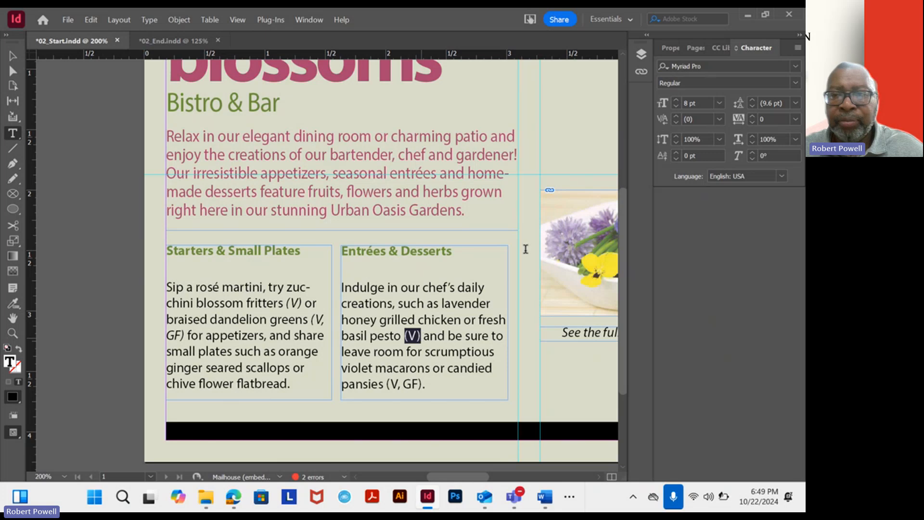
pyautogui.click(791, 81)
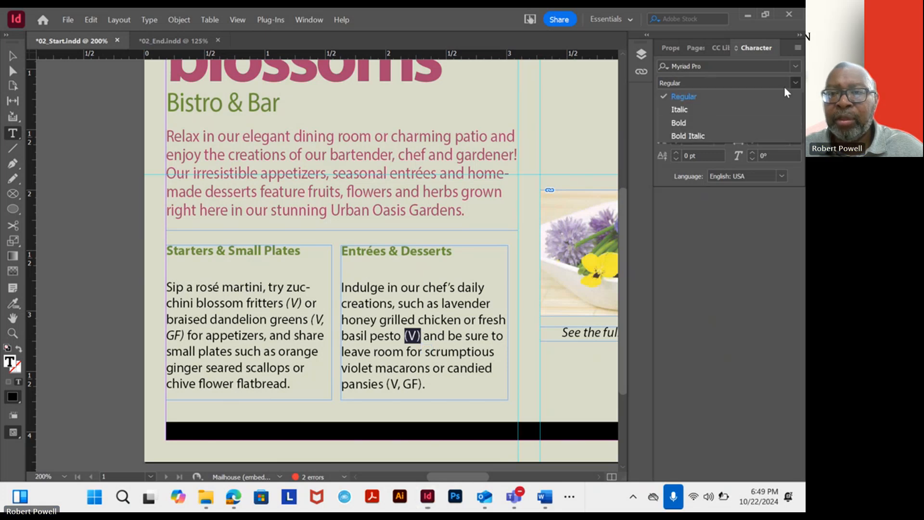
pyautogui.click(697, 118)
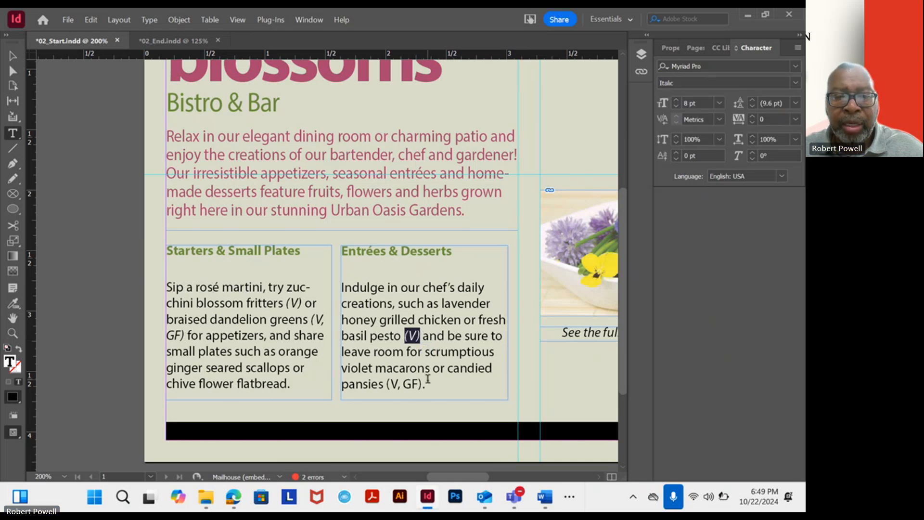
pyautogui.moveTo(425, 383); pyautogui.dragTo(387, 384)
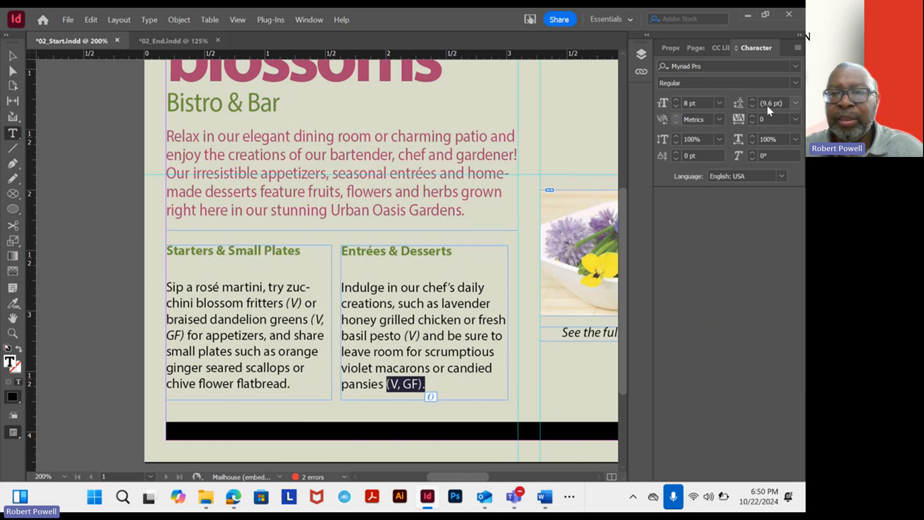
pyautogui.click(796, 83)
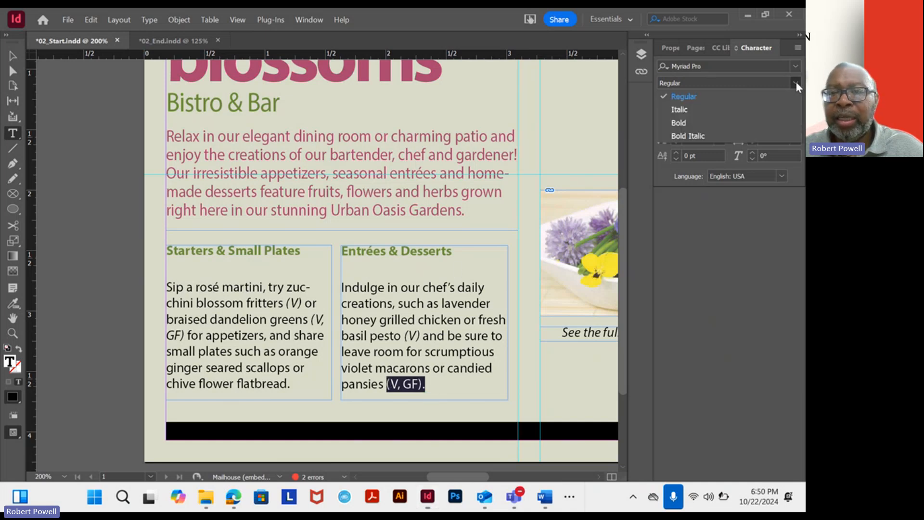
pyautogui.click(700, 109)
pyautogui.click(387, 332)
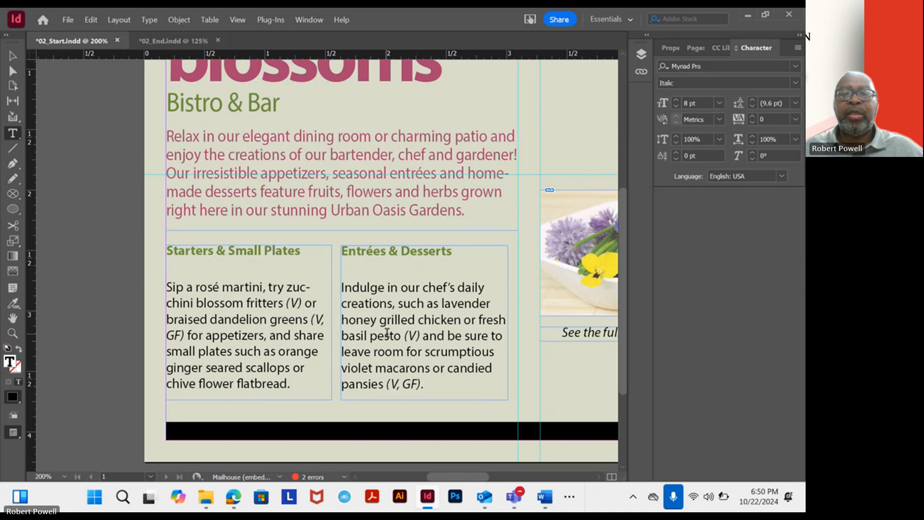
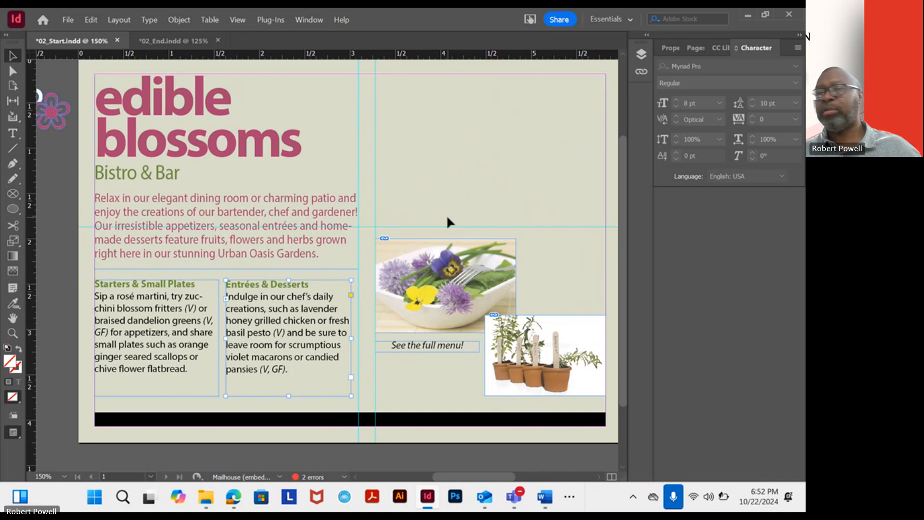
# Compare the 02_Start postcard with 02_End, examining the styling of the tagline, menu frames and dietary codes.
pyautogui.scroll(-4, 446, 215)
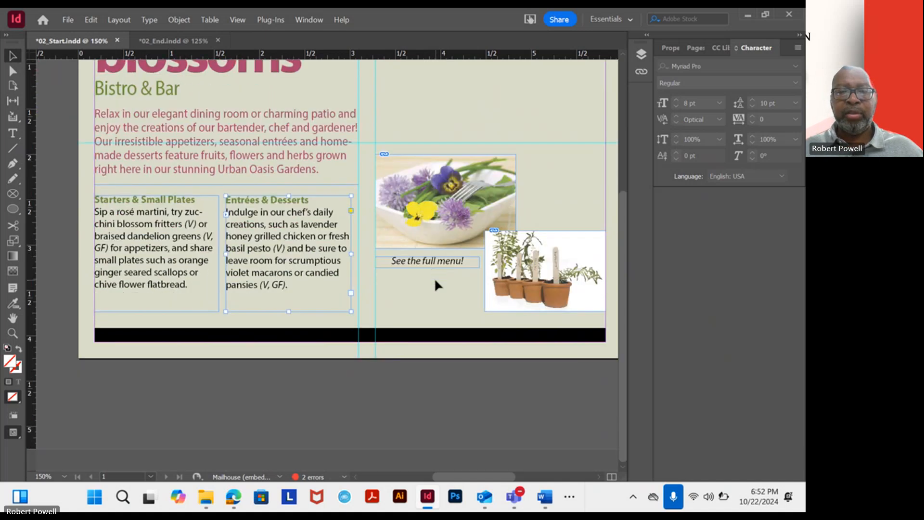
pyautogui.scroll(5, 435, 284)
pyautogui.scroll(2, 435, 284)
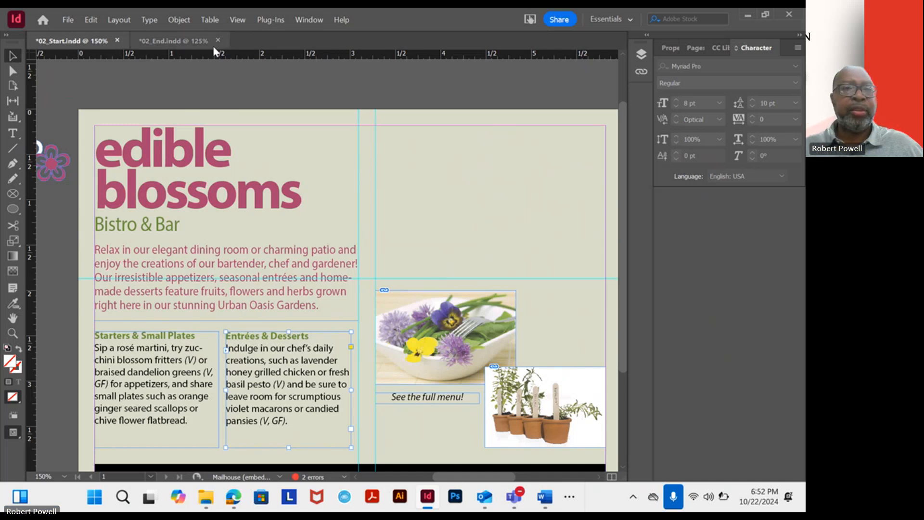
pyautogui.click(181, 45)
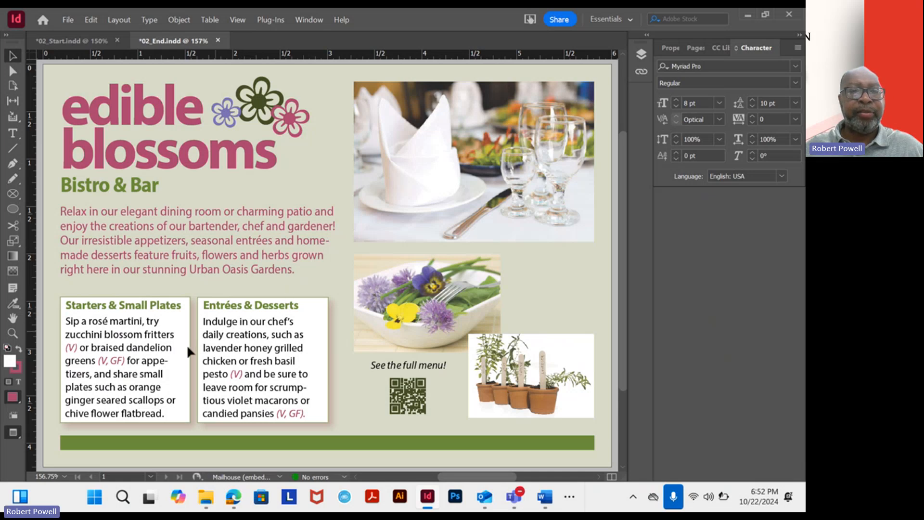
pyautogui.click(86, 42)
pyautogui.click(180, 43)
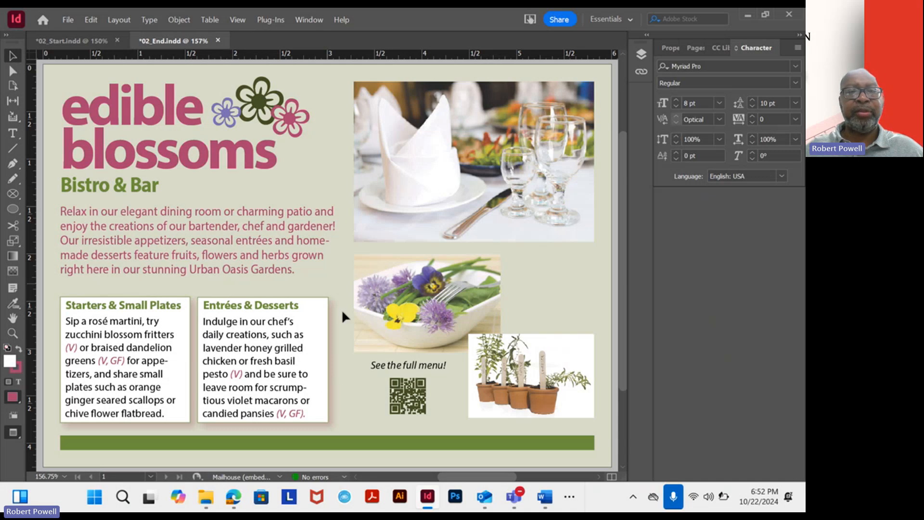
pyautogui.moveTo(342, 308); pyautogui.dragTo(225, 243)
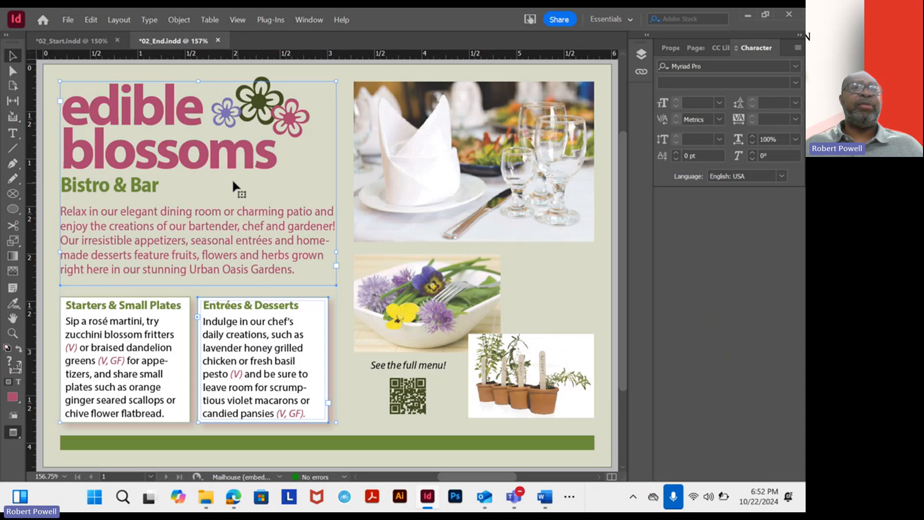
pyautogui.click(85, 42)
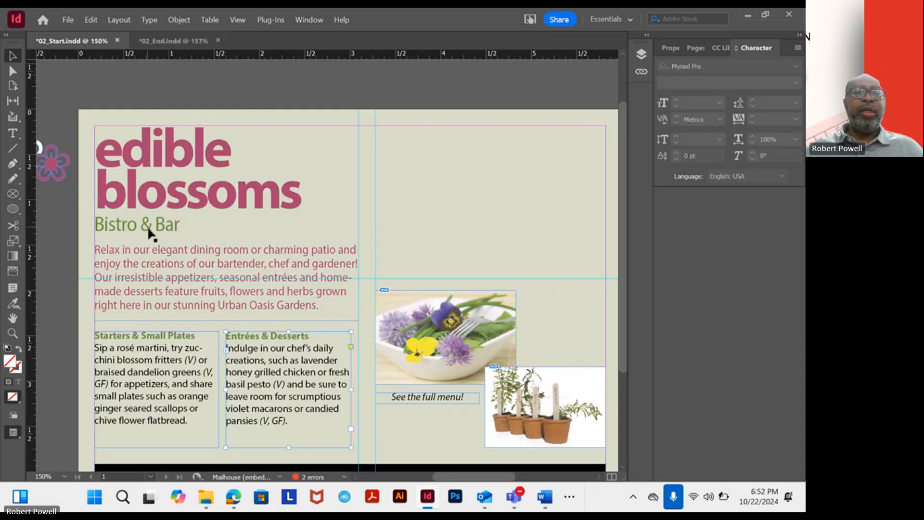
# Copy the hex code a8436e of the pink text fill from the intro paragraph, leaving the paragraph's colour unchanged.
pyautogui.scroll(-3, 150, 235)
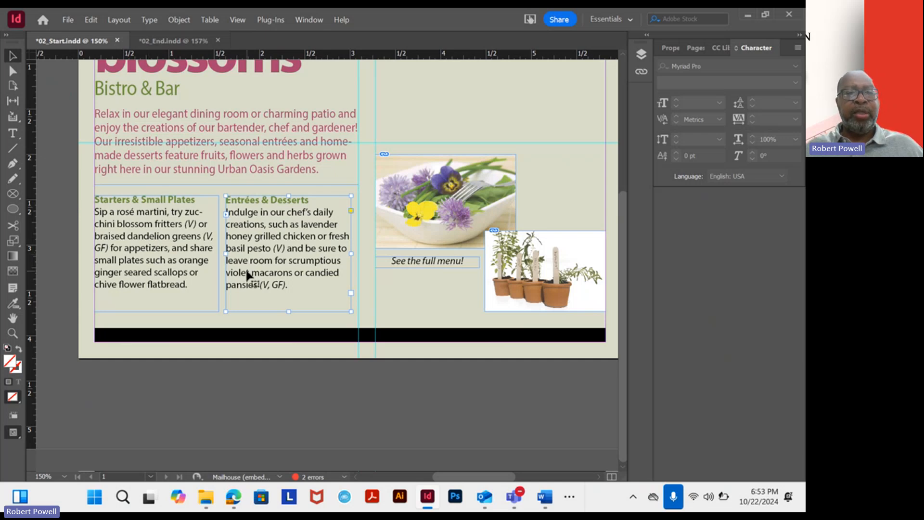
pyautogui.scroll(3, 273, 288)
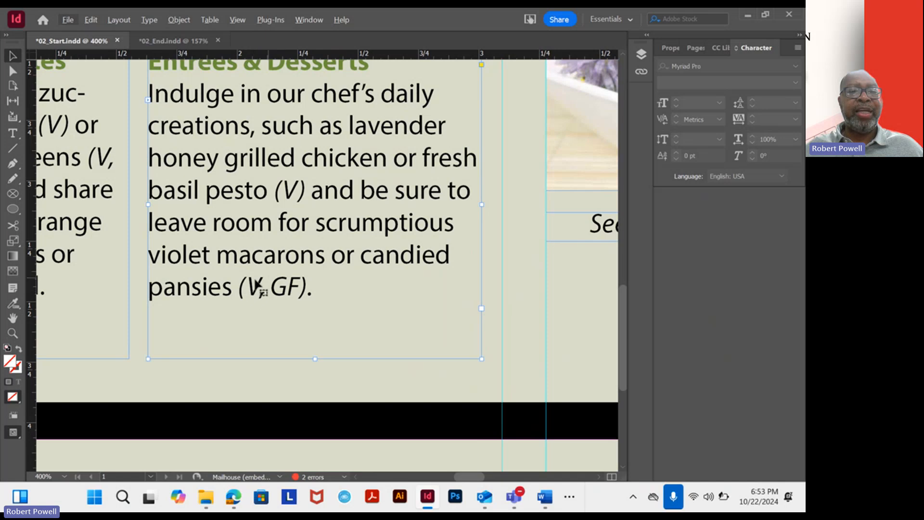
pyautogui.scroll(-2, 274, 225)
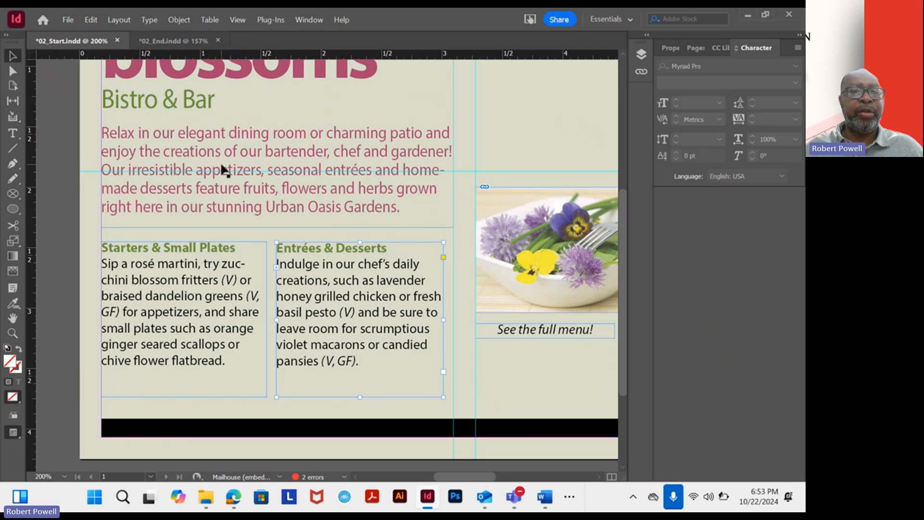
pyautogui.click(13, 133)
pyautogui.moveTo(322, 361); pyautogui.dragTo(347, 361)
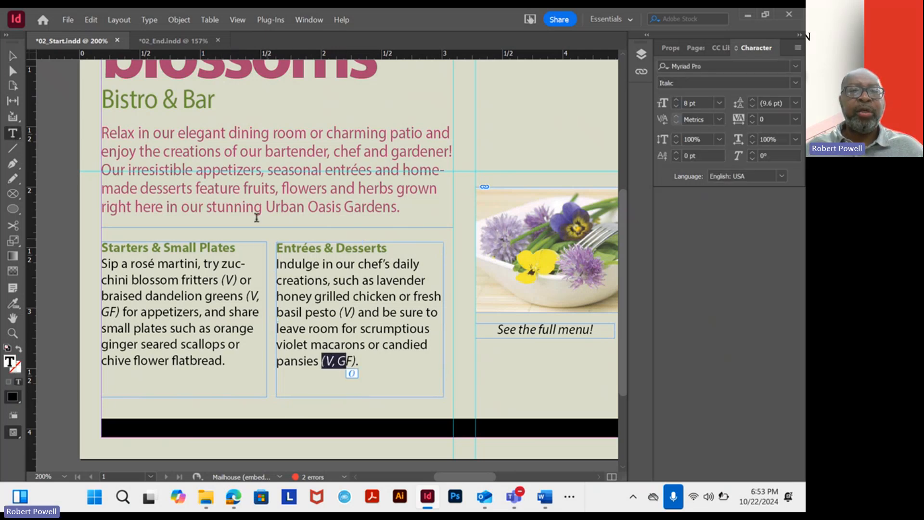
pyautogui.click(250, 152)
pyautogui.moveTo(252, 154); pyautogui.dragTo(281, 170)
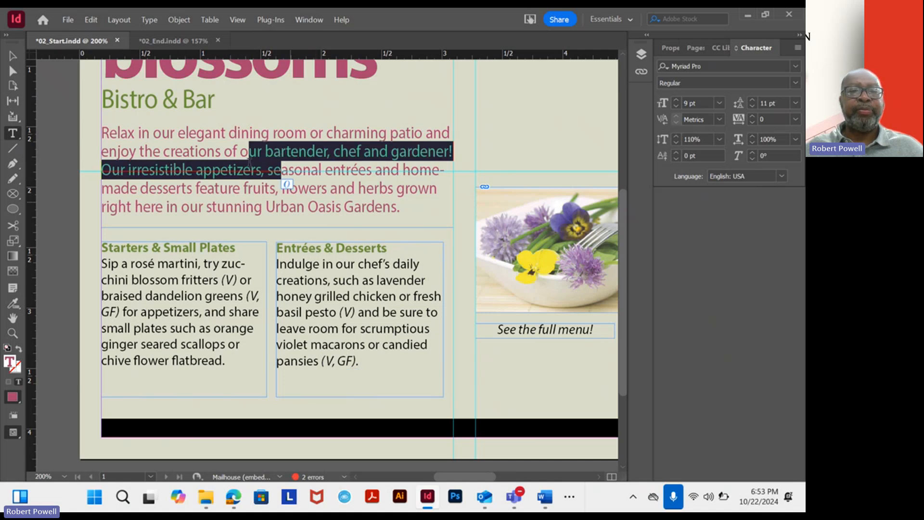
pyautogui.moveTo(199, 152); pyautogui.dragTo(258, 150)
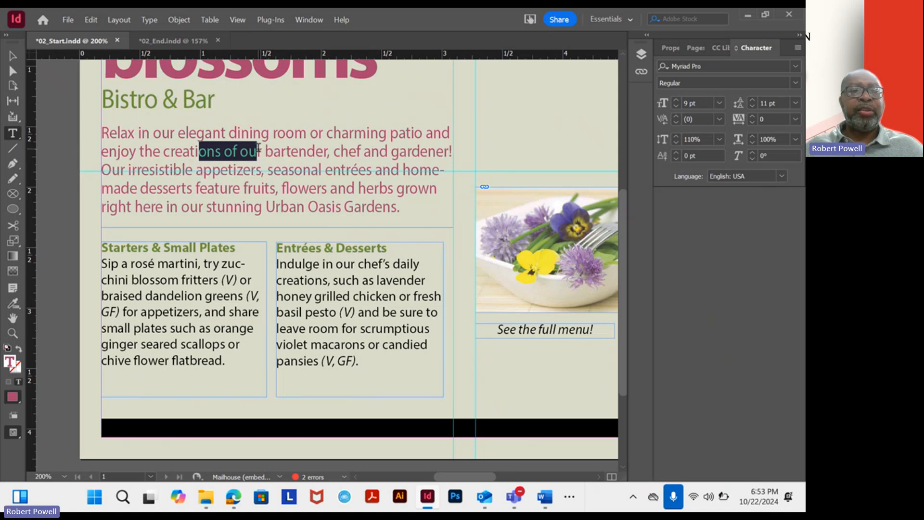
pyautogui.doubleClick(14, 366)
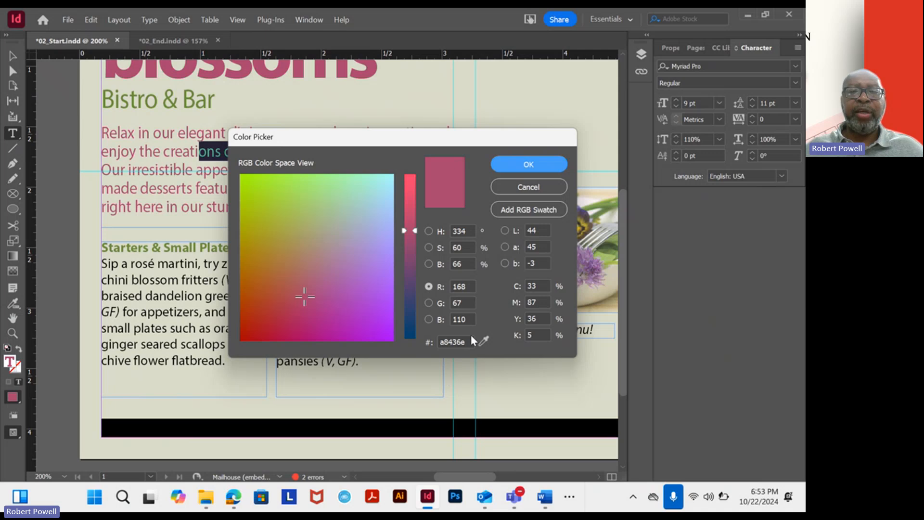
pyautogui.doubleClick(469, 342)
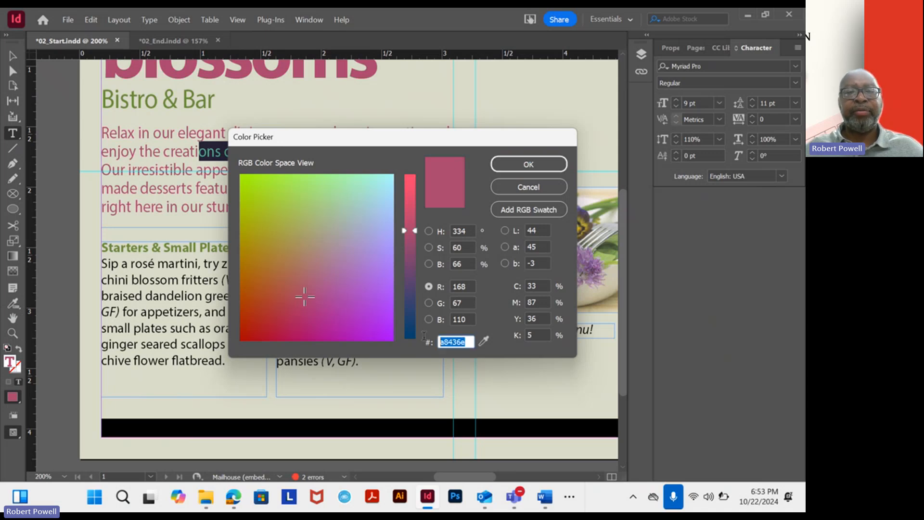
pyautogui.rightClick(452, 343)
pyautogui.click(512, 200)
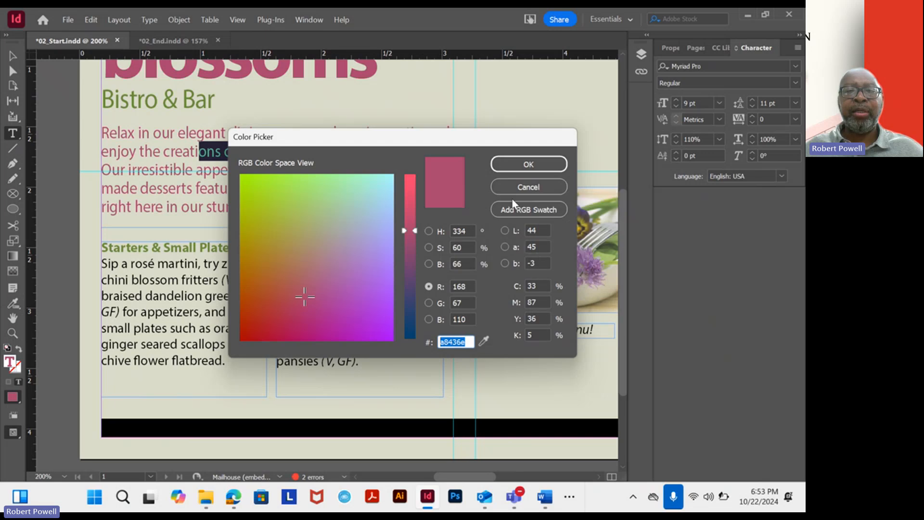
pyautogui.click(529, 186)
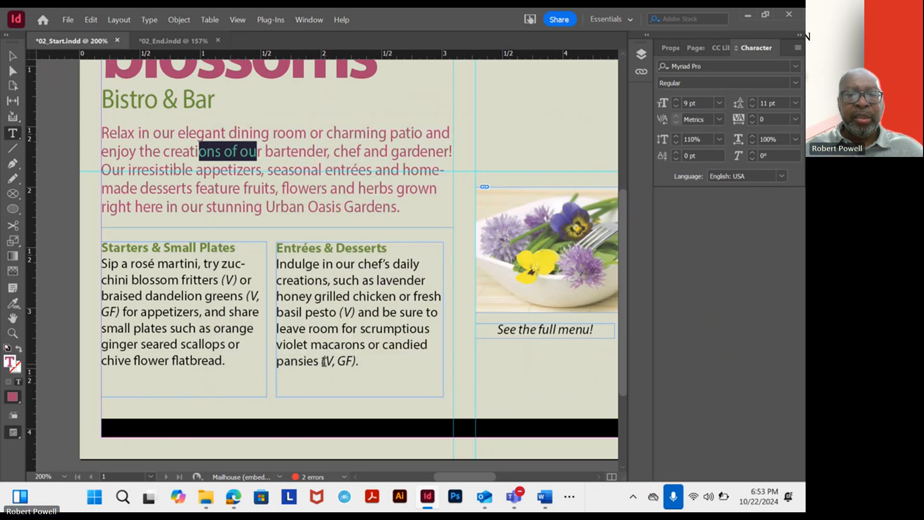
# Set the text fill of "(V, GF)" at the end of the Entrées & Desserts paragraph to a8436e.
pyautogui.moveTo(321, 361); pyautogui.dragTo(358, 363)
pyautogui.doubleClick(10, 360)
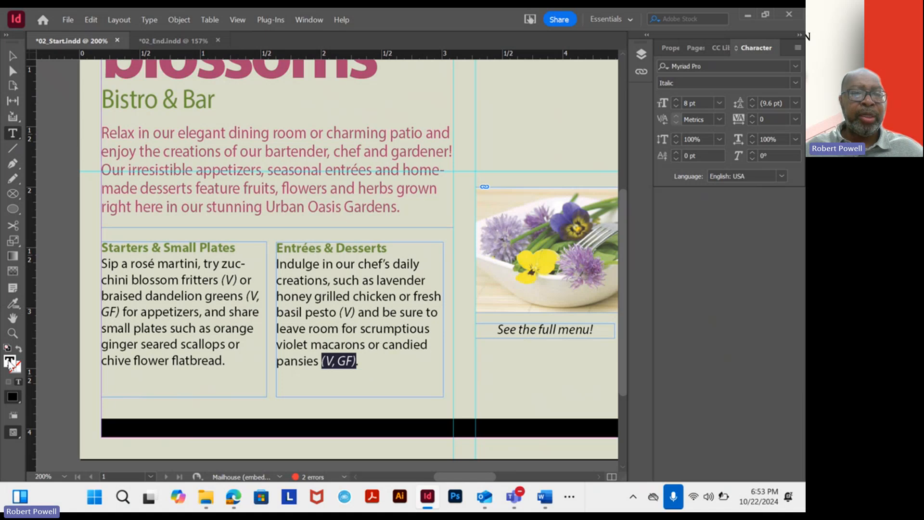
pyautogui.doubleClick(467, 342)
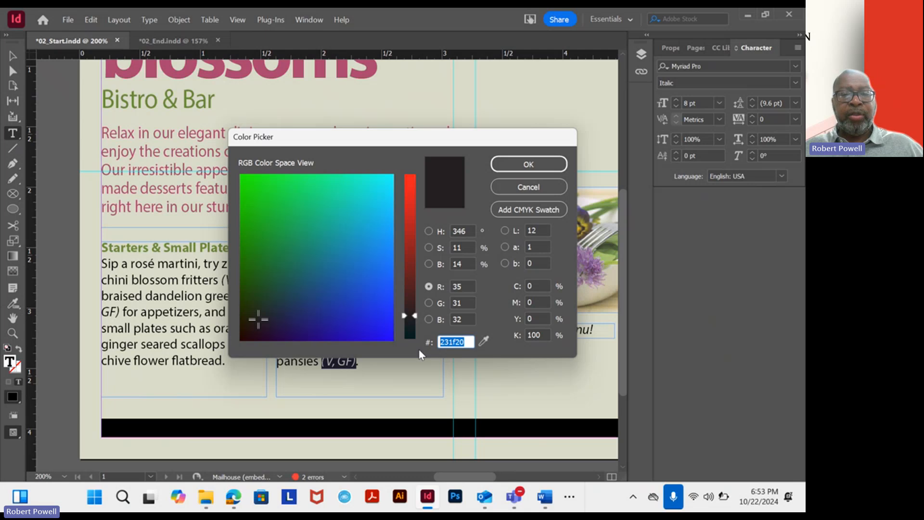
pyautogui.rightClick(452, 342)
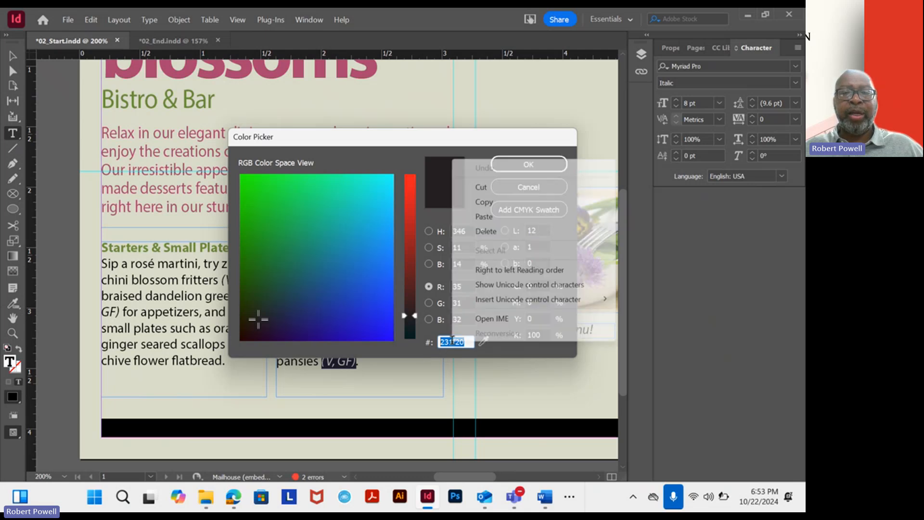
pyautogui.click(495, 218)
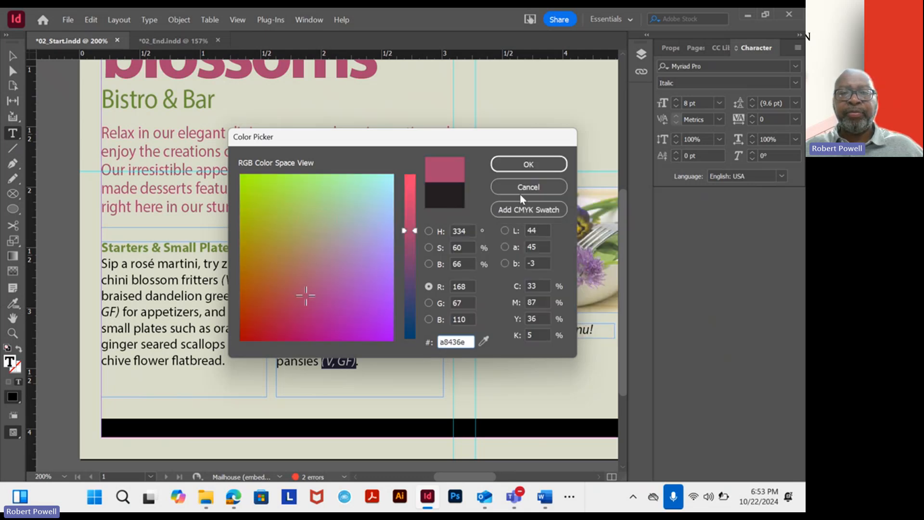
pyautogui.click(529, 164)
pyautogui.click(369, 268)
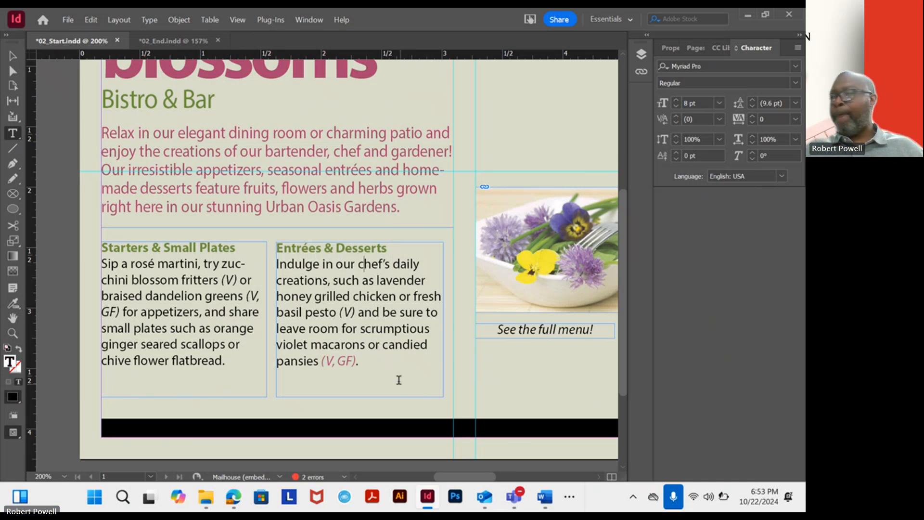
# Compare the whole 02_Start postcard with 02_End, examining the menu text and the image area above the bowl photo.
pyautogui.scroll(3, 192, 231)
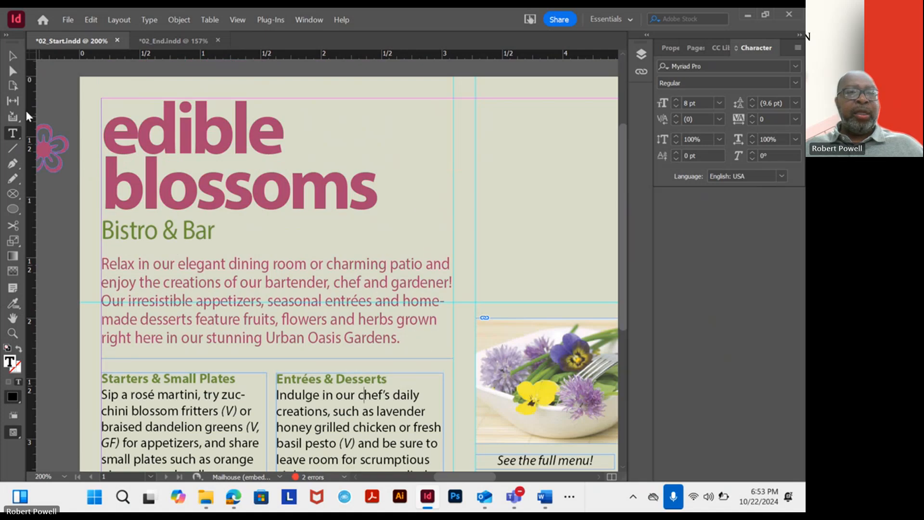
pyautogui.click(13, 55)
pyautogui.scroll(-2, 289, 246)
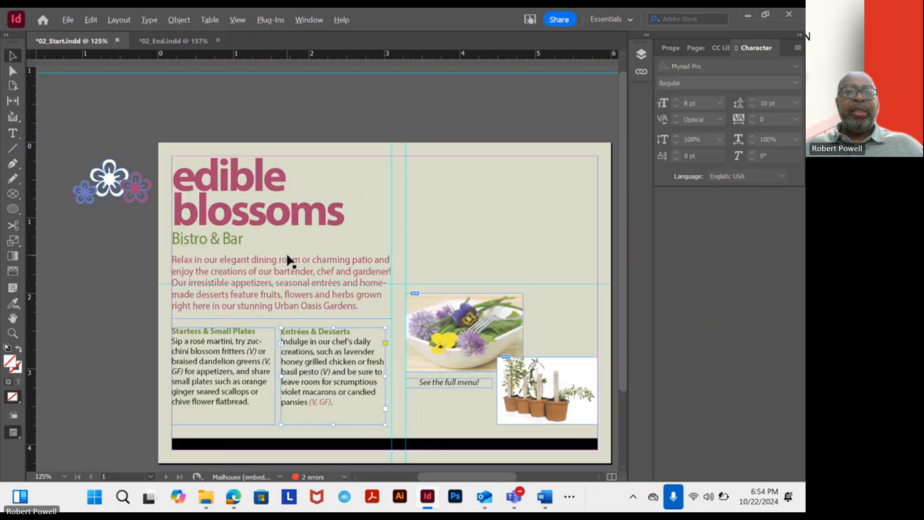
pyautogui.moveTo(401, 286); pyautogui.dragTo(330, 225)
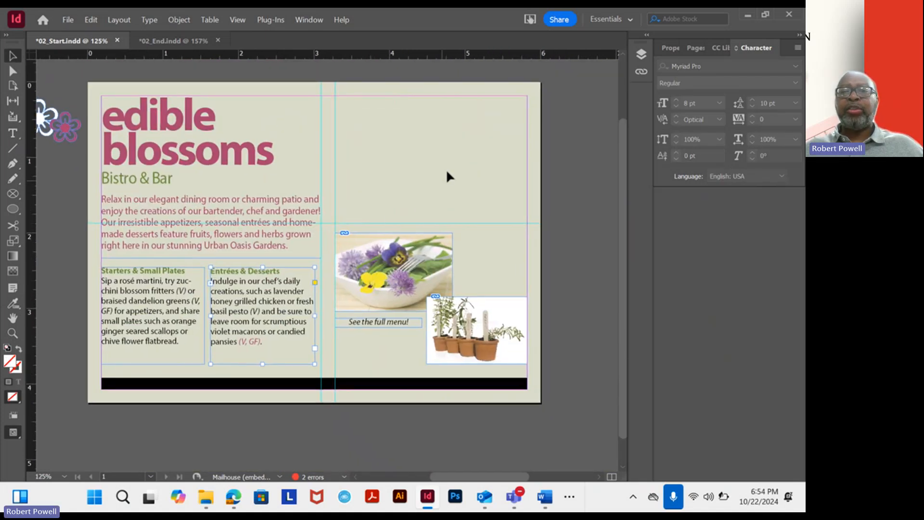
pyautogui.click(166, 40)
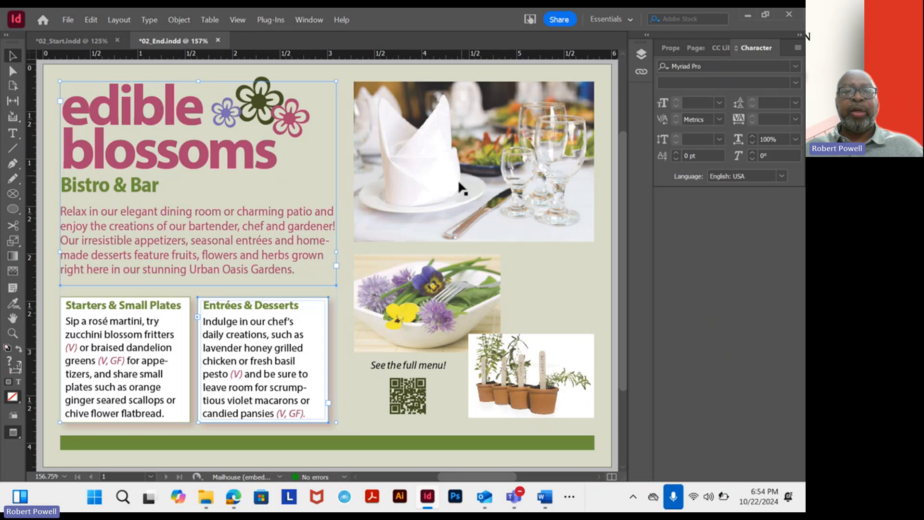
pyautogui.click(97, 39)
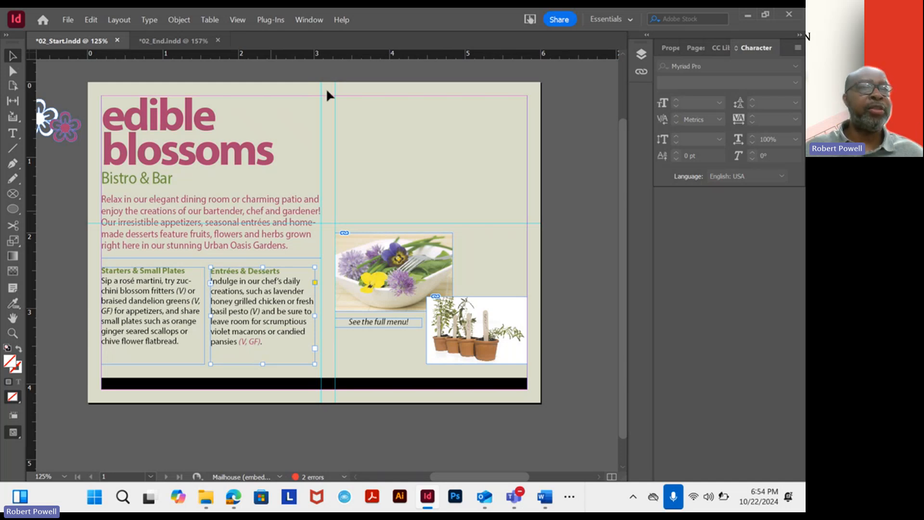
# Save the document as 02_Postcard in the Lesson02 folder and deselect the menu text frame.
pyautogui.click(68, 20)
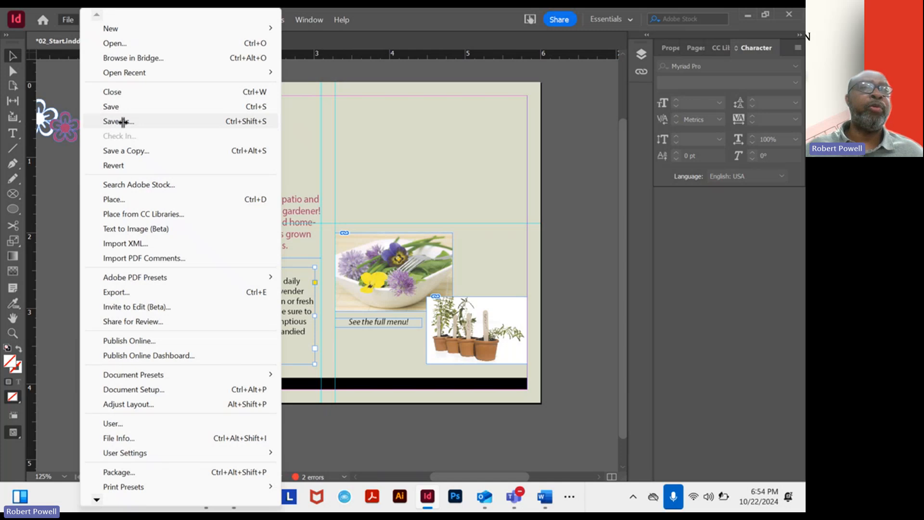
pyautogui.click(137, 121)
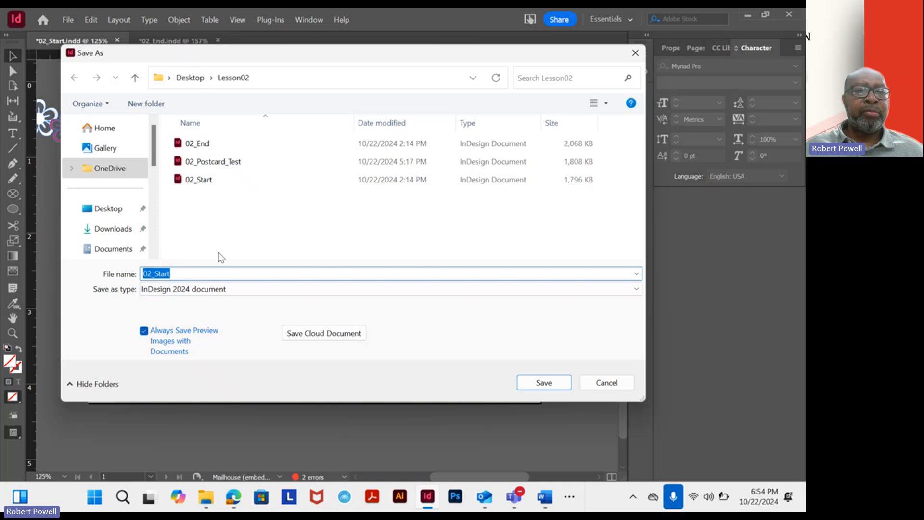
pyautogui.click(206, 277)
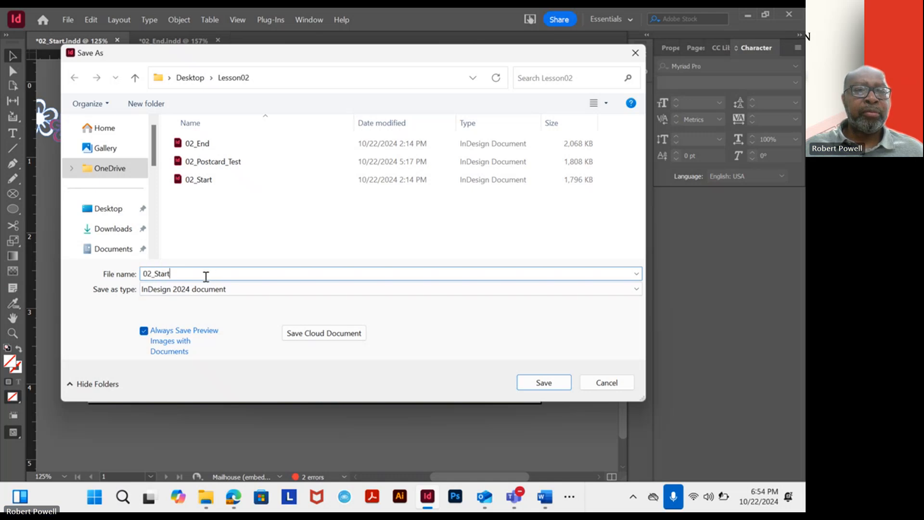
pyautogui.press('BackSpace')
pyautogui.press('BackSpace')
pyautogui.press('BackSpace')
pyautogui.press('BackSpace')
pyautogui.press('BackSpace')
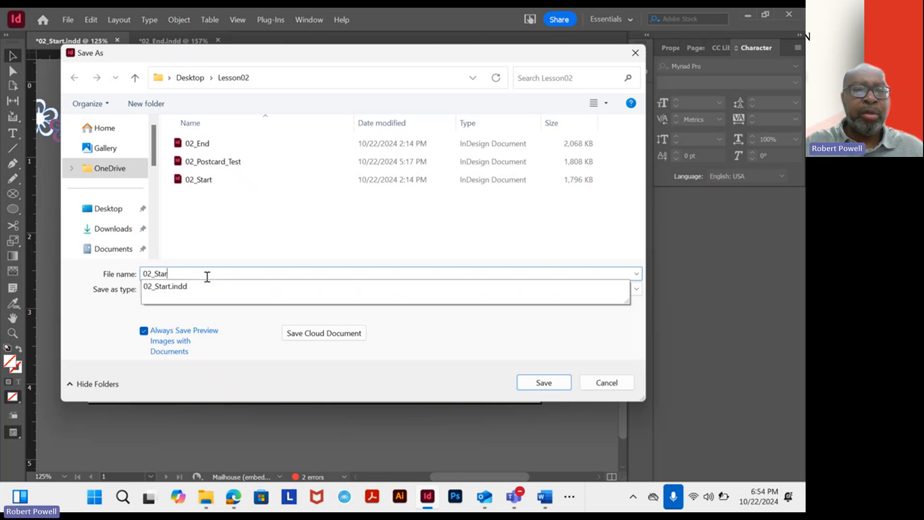
pyautogui.write('Postcard')
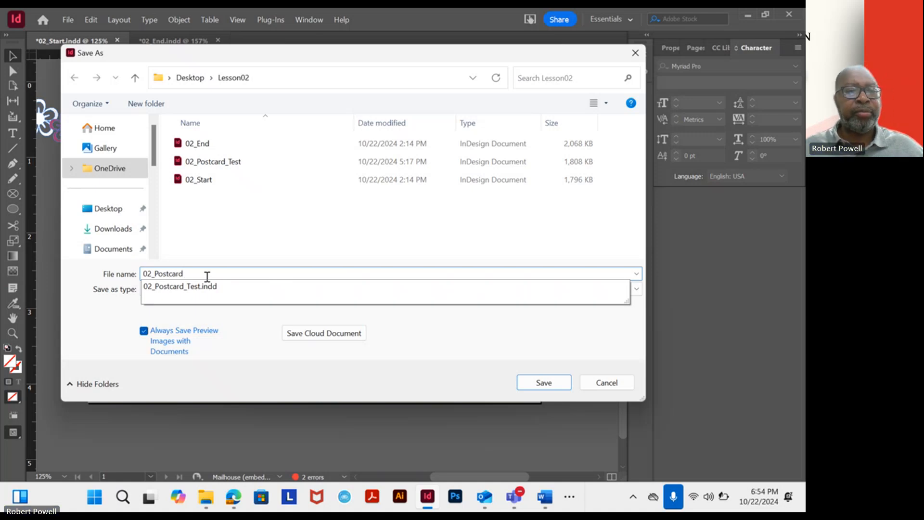
pyautogui.click(439, 331)
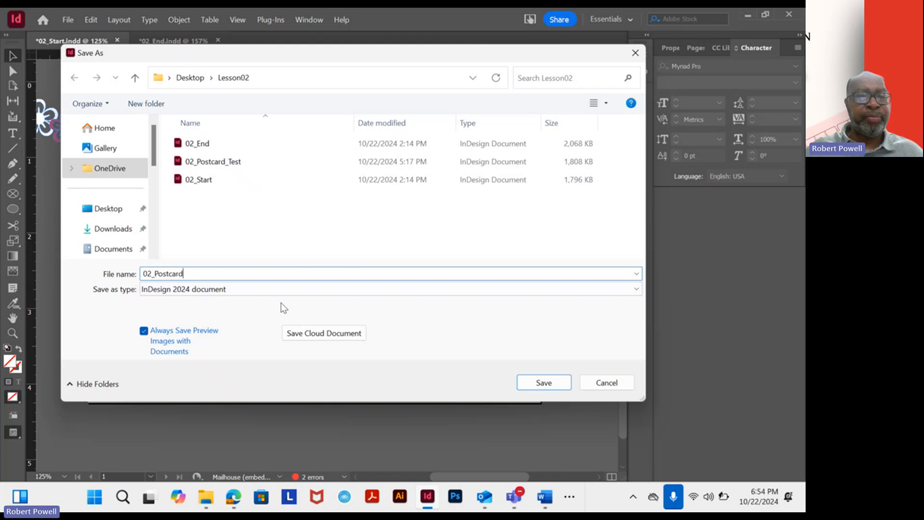
pyautogui.click(543, 382)
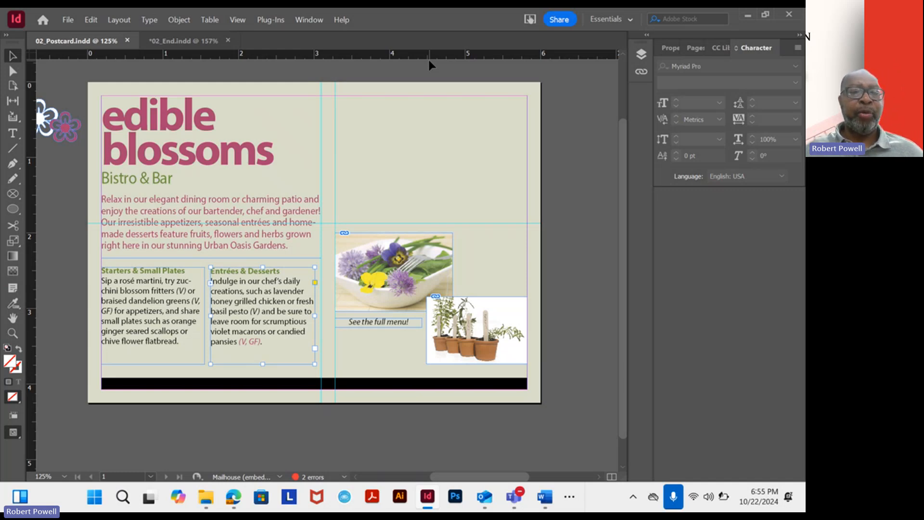
pyautogui.click(69, 19)
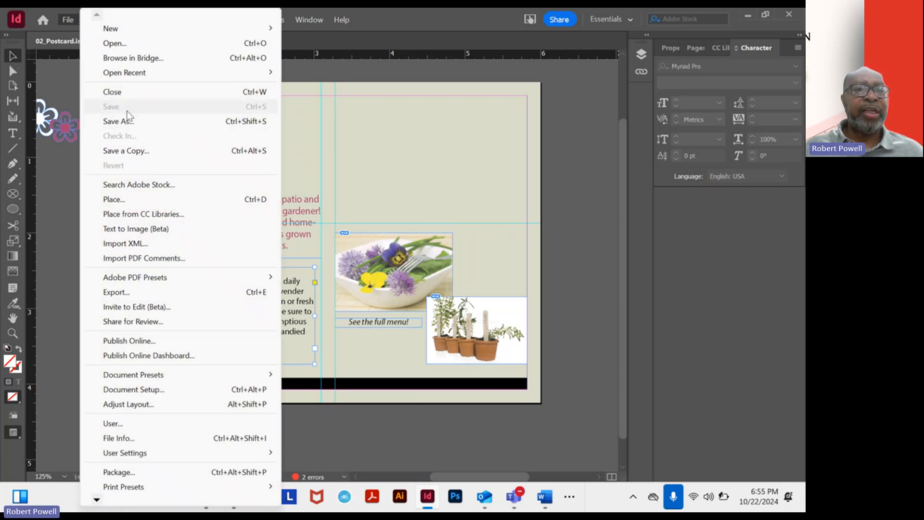
pyautogui.click(366, 134)
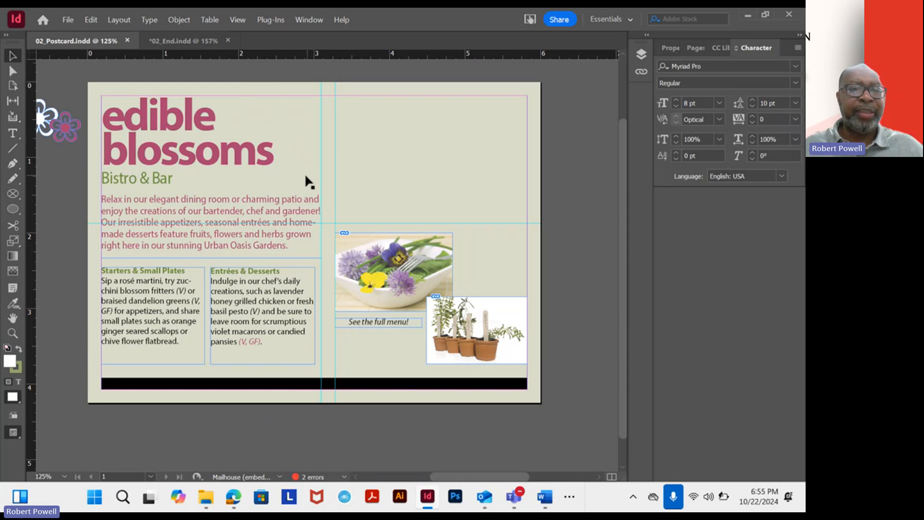
# Move the "edible blossoms" text frame slightly down and draw a rectangular graphics frame about 2.54 by 1.39 in above the bowl photo.
pyautogui.moveTo(230, 161); pyautogui.dragTo(230, 176)
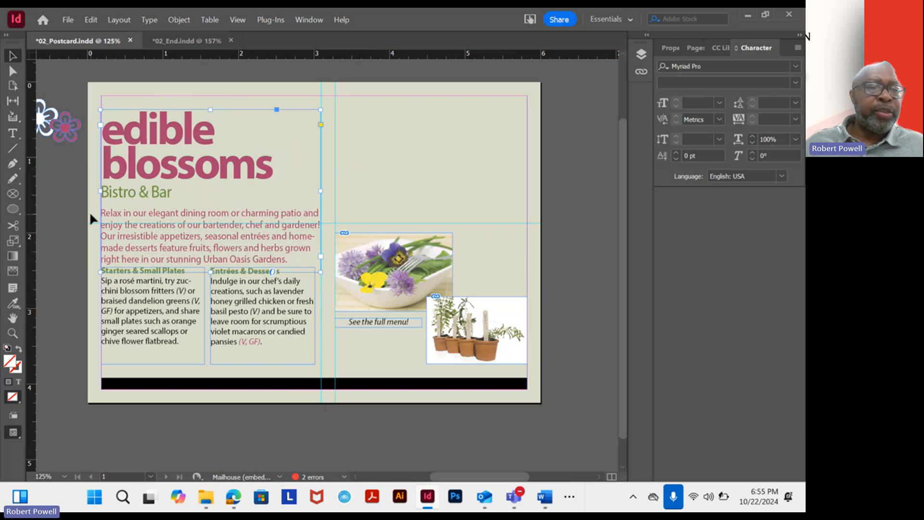
pyautogui.click(19, 197)
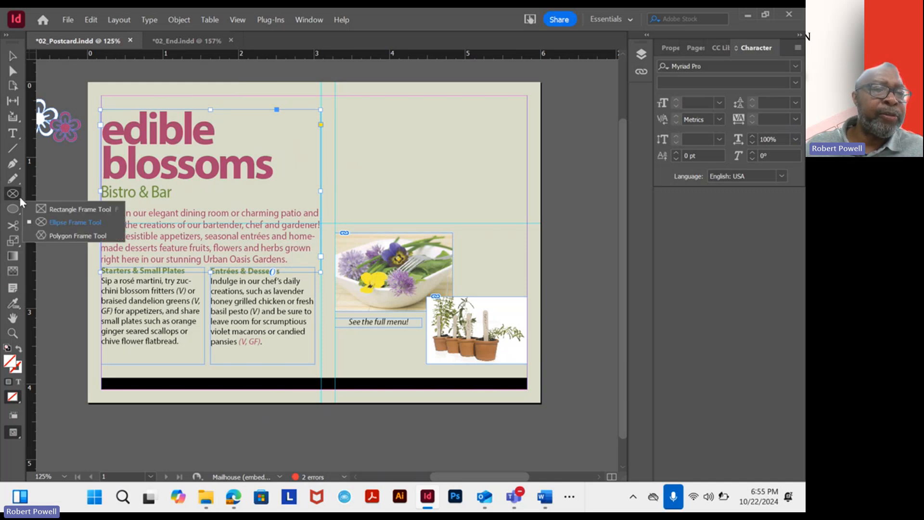
pyautogui.click(64, 208)
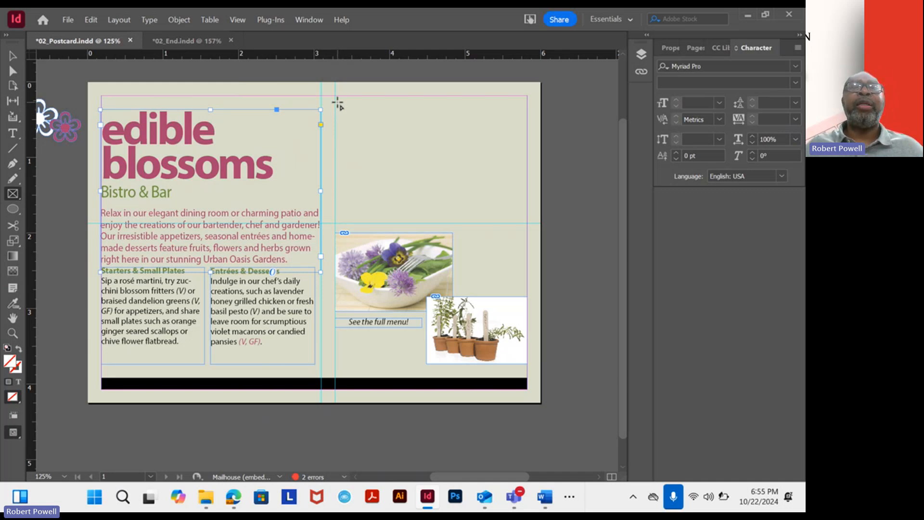
pyautogui.moveTo(335, 101); pyautogui.dragTo(527, 207)
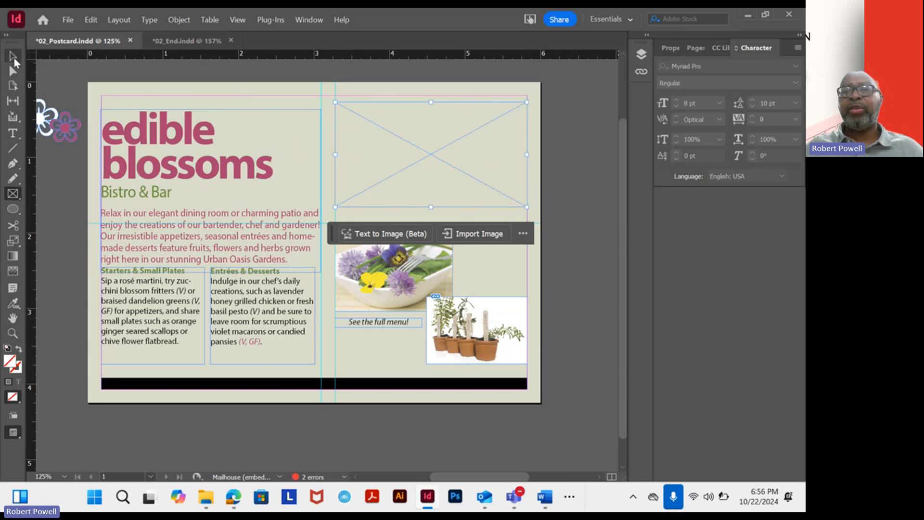
pyautogui.click(13, 57)
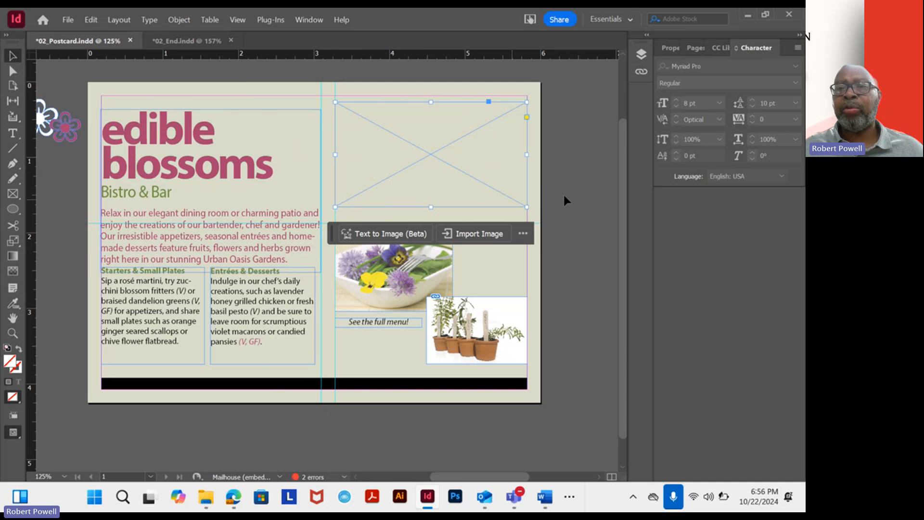
pyautogui.click(672, 48)
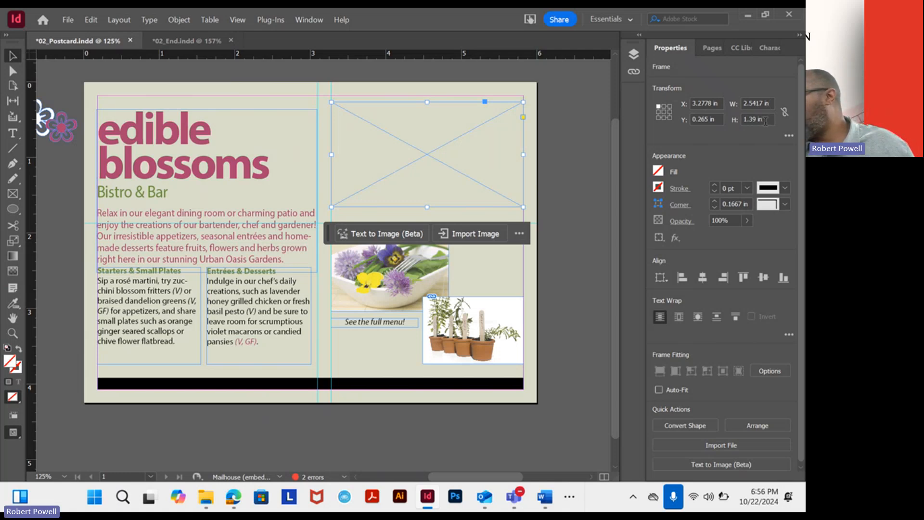
# Set the height of the new graphics frame above the bowl photo to 1.5594 in.
pyautogui.click(765, 120)
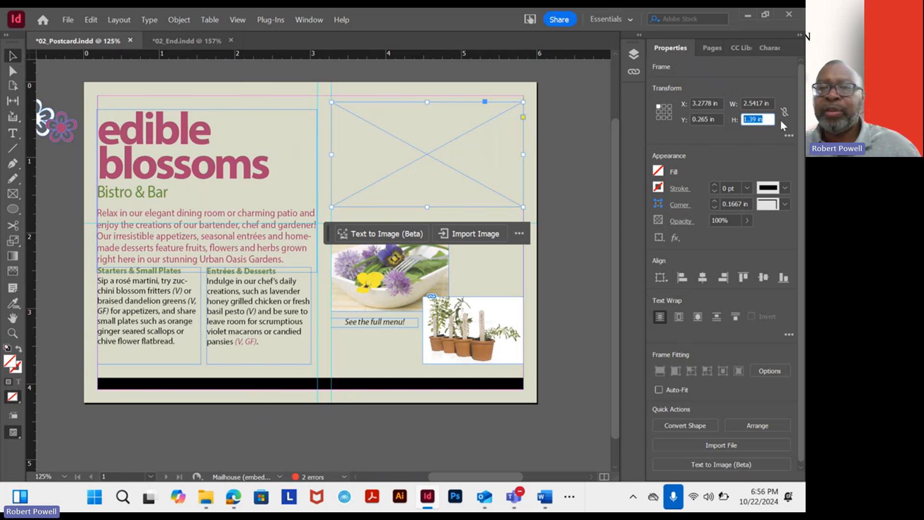
pyautogui.write('1.')
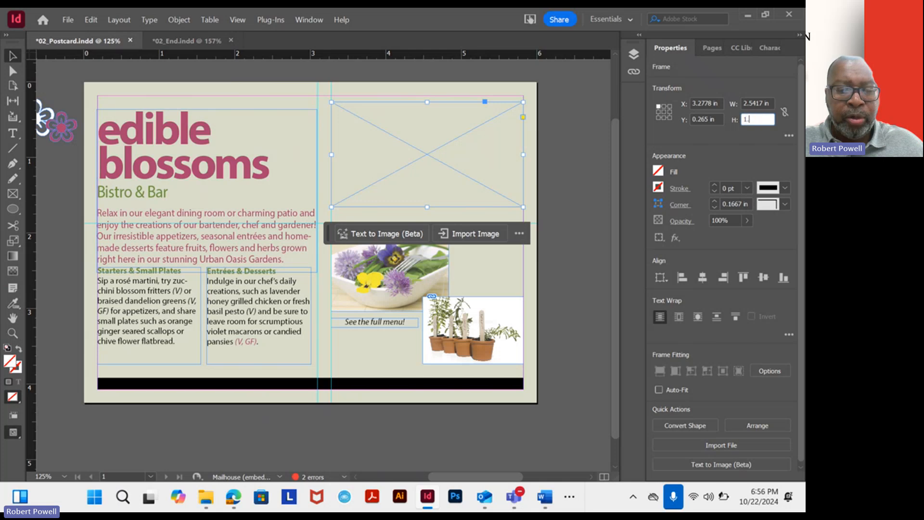
pyautogui.write('559')
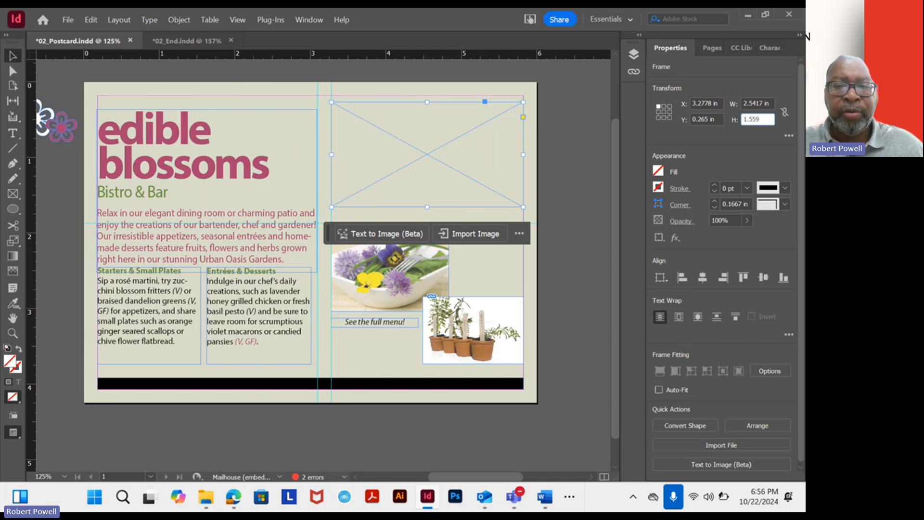
pyautogui.write('4')
pyautogui.press('Return')
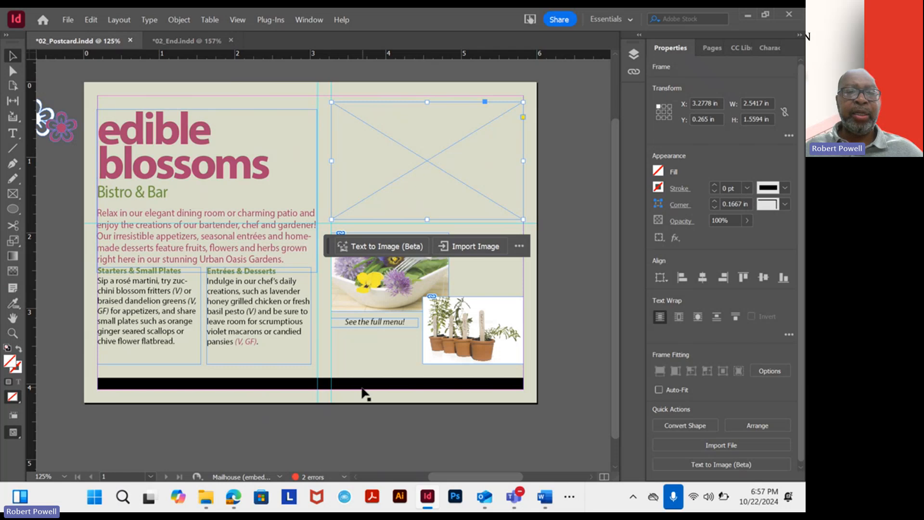
# Switch to File Explorer, show the Lesson02 folder's files as large thumbnails to examine the images, and return to the postcard.
pyautogui.click(206, 497)
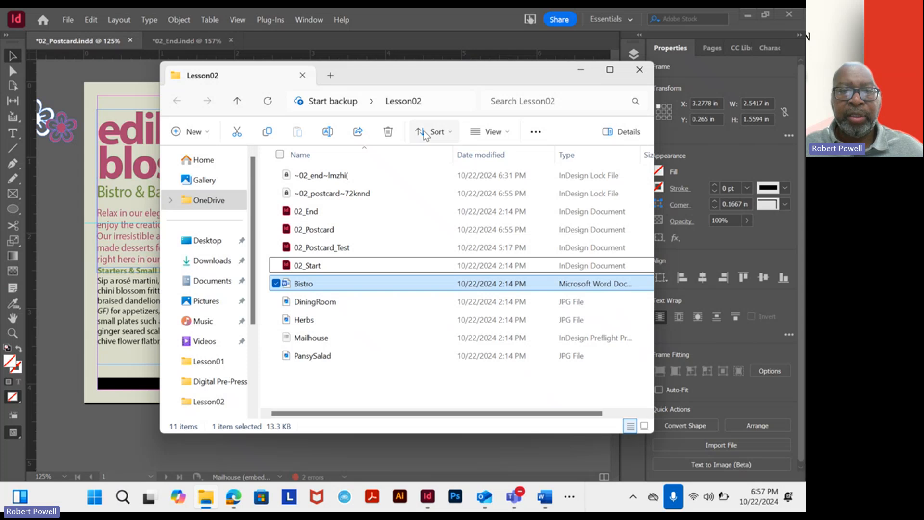
pyautogui.click(507, 135)
pyautogui.click(509, 183)
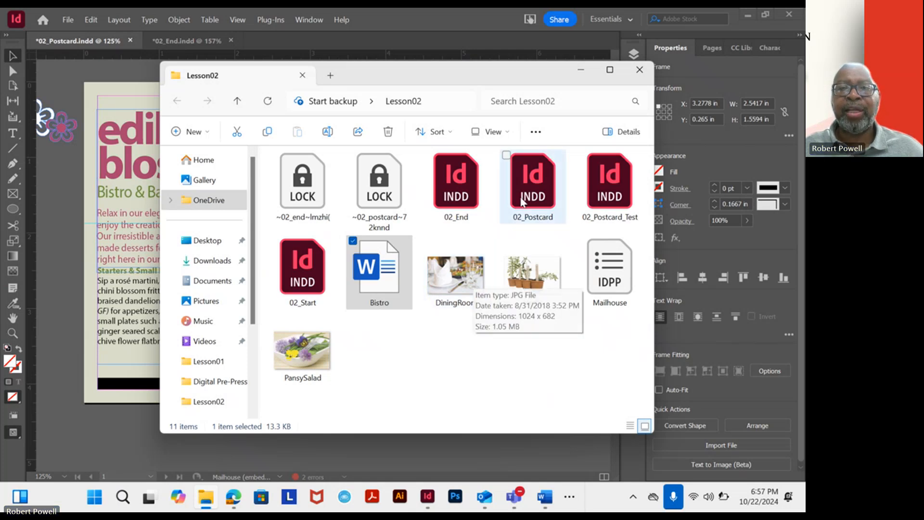
pyautogui.click(581, 73)
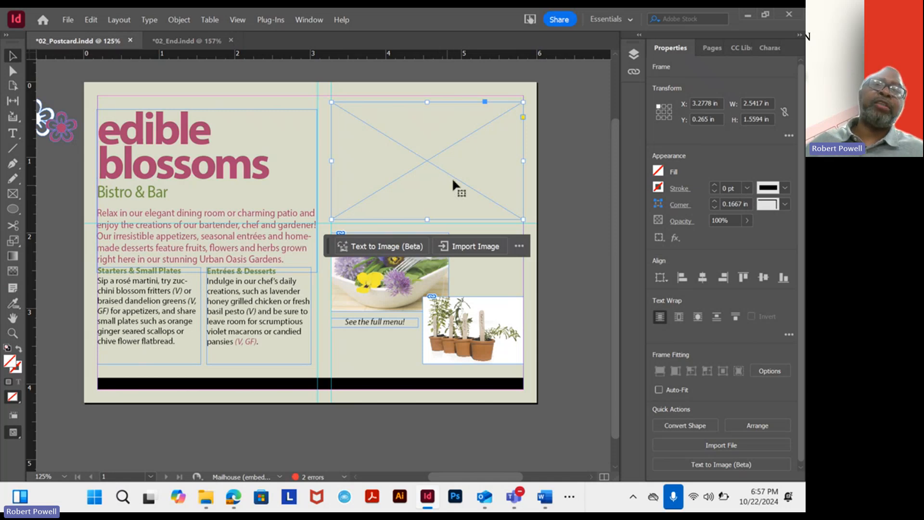
# Place the DiningRoom image from the Lesson02 folder into the empty graphics frame above the bowl photo and deselect it.
pyautogui.click(91, 19)
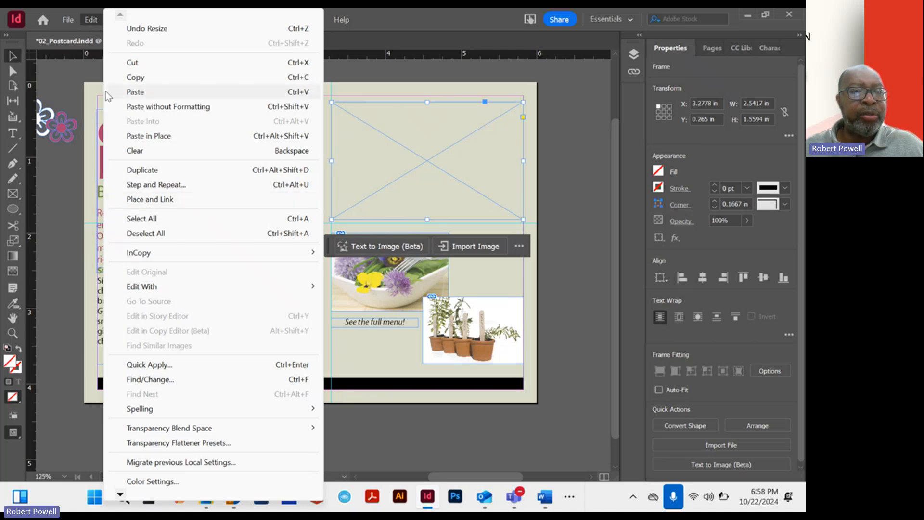
pyautogui.click(73, 24)
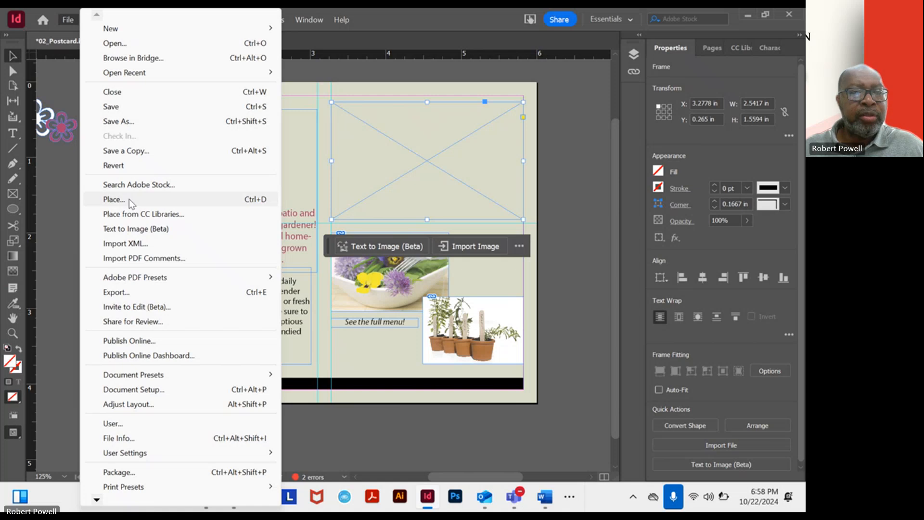
pyautogui.click(171, 201)
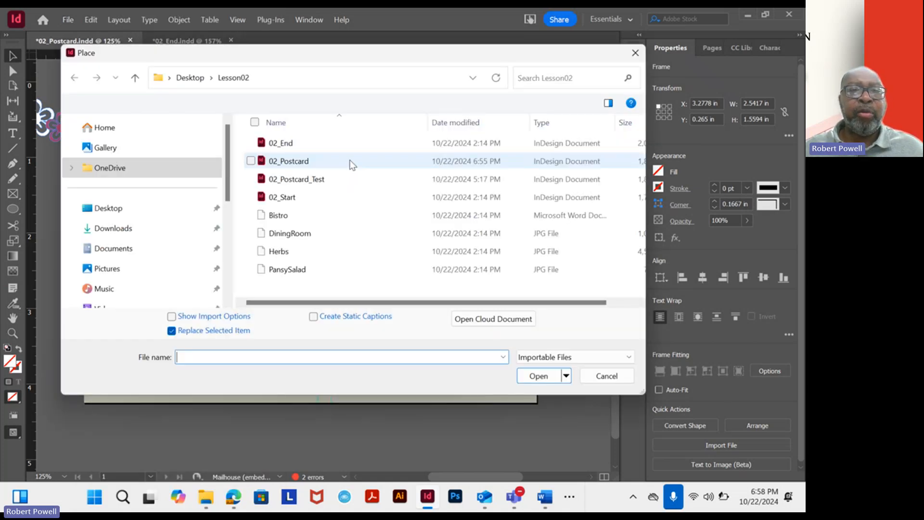
pyautogui.click(296, 237)
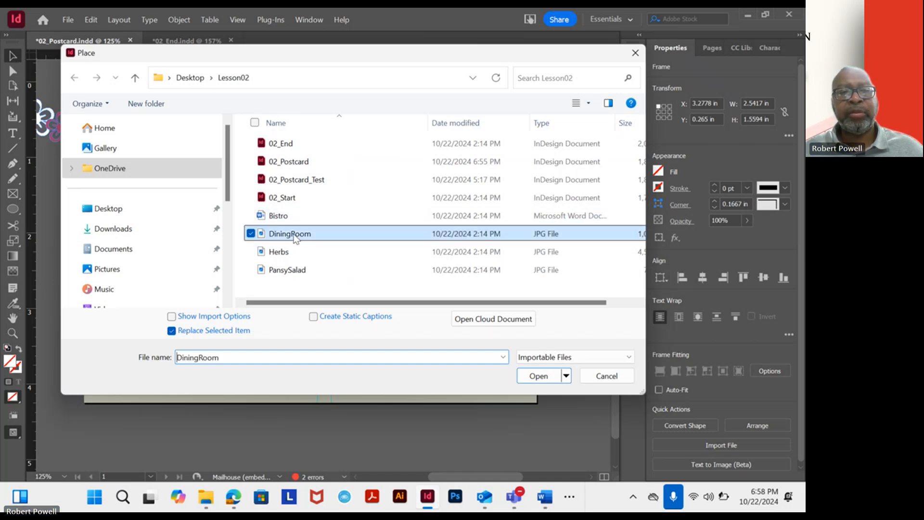
pyautogui.click(532, 380)
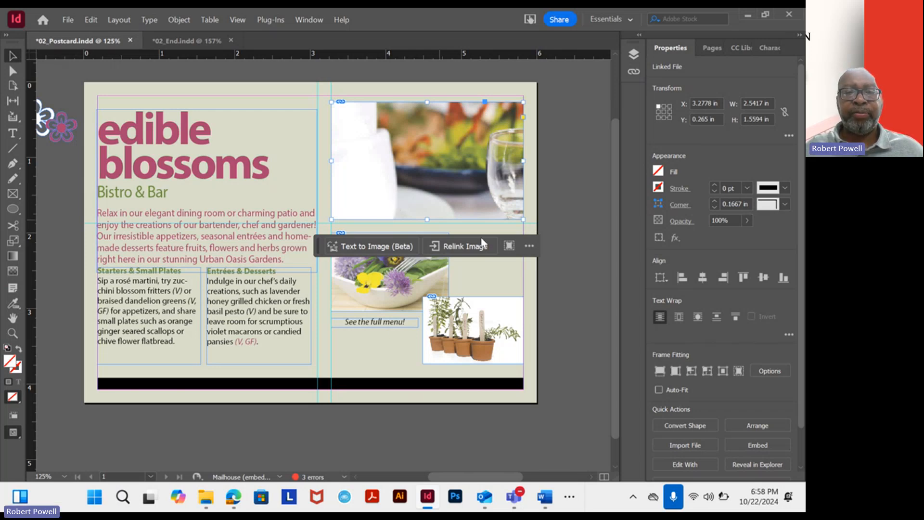
pyautogui.click(555, 245)
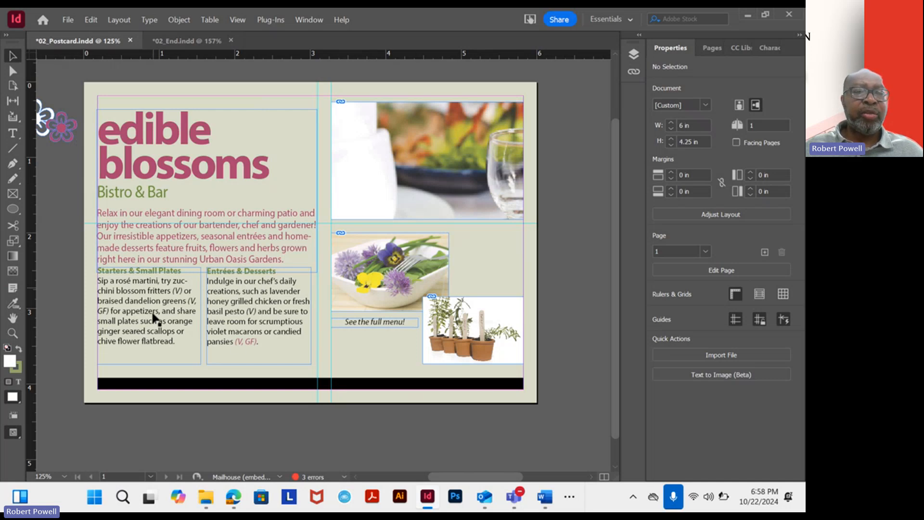
# Compare the dining room image in 02_End with the one in 02_Postcard and dismiss the low-battery notice.
pyautogui.click(194, 42)
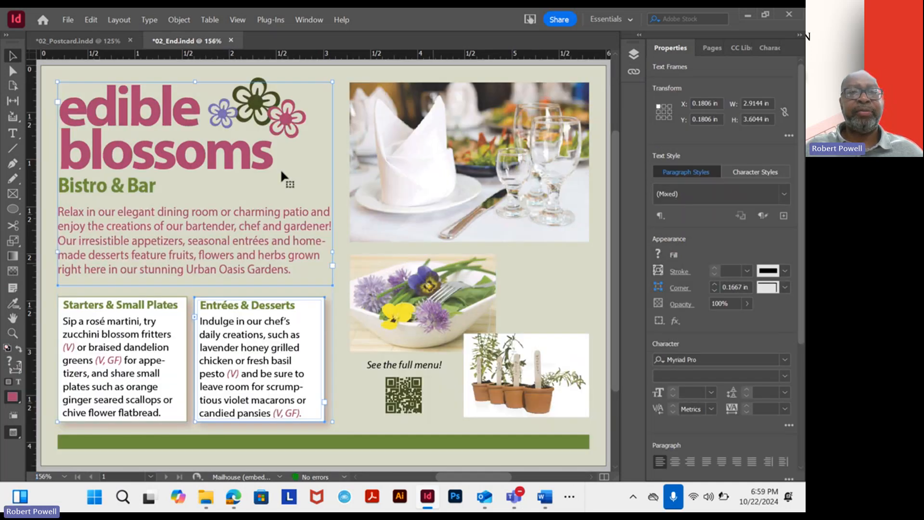
pyautogui.click(88, 43)
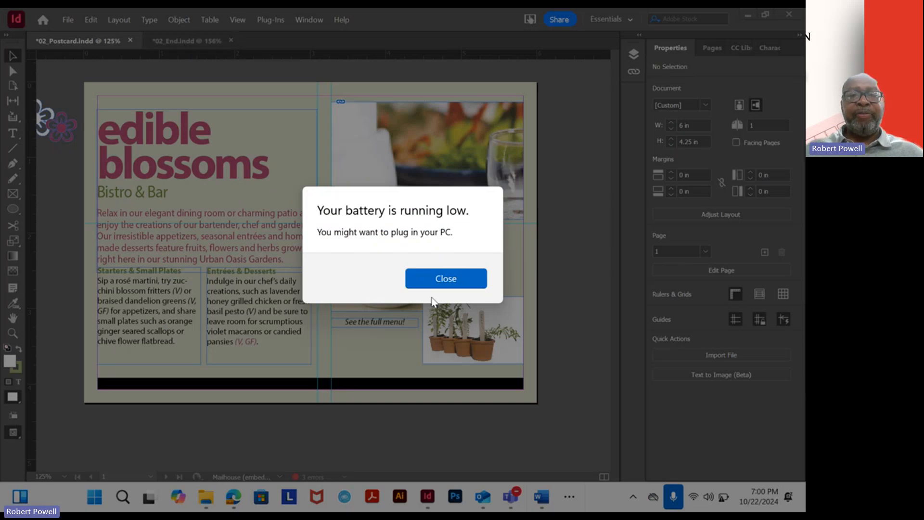
pyautogui.click(461, 281)
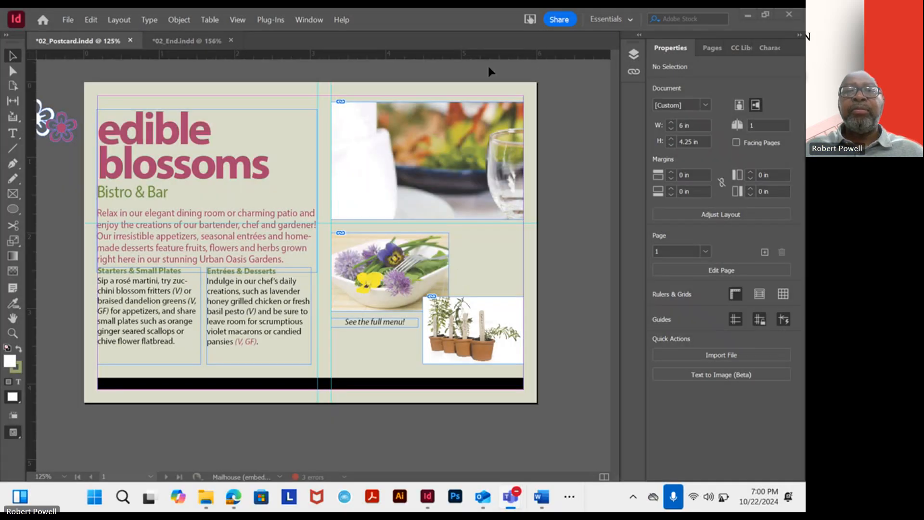